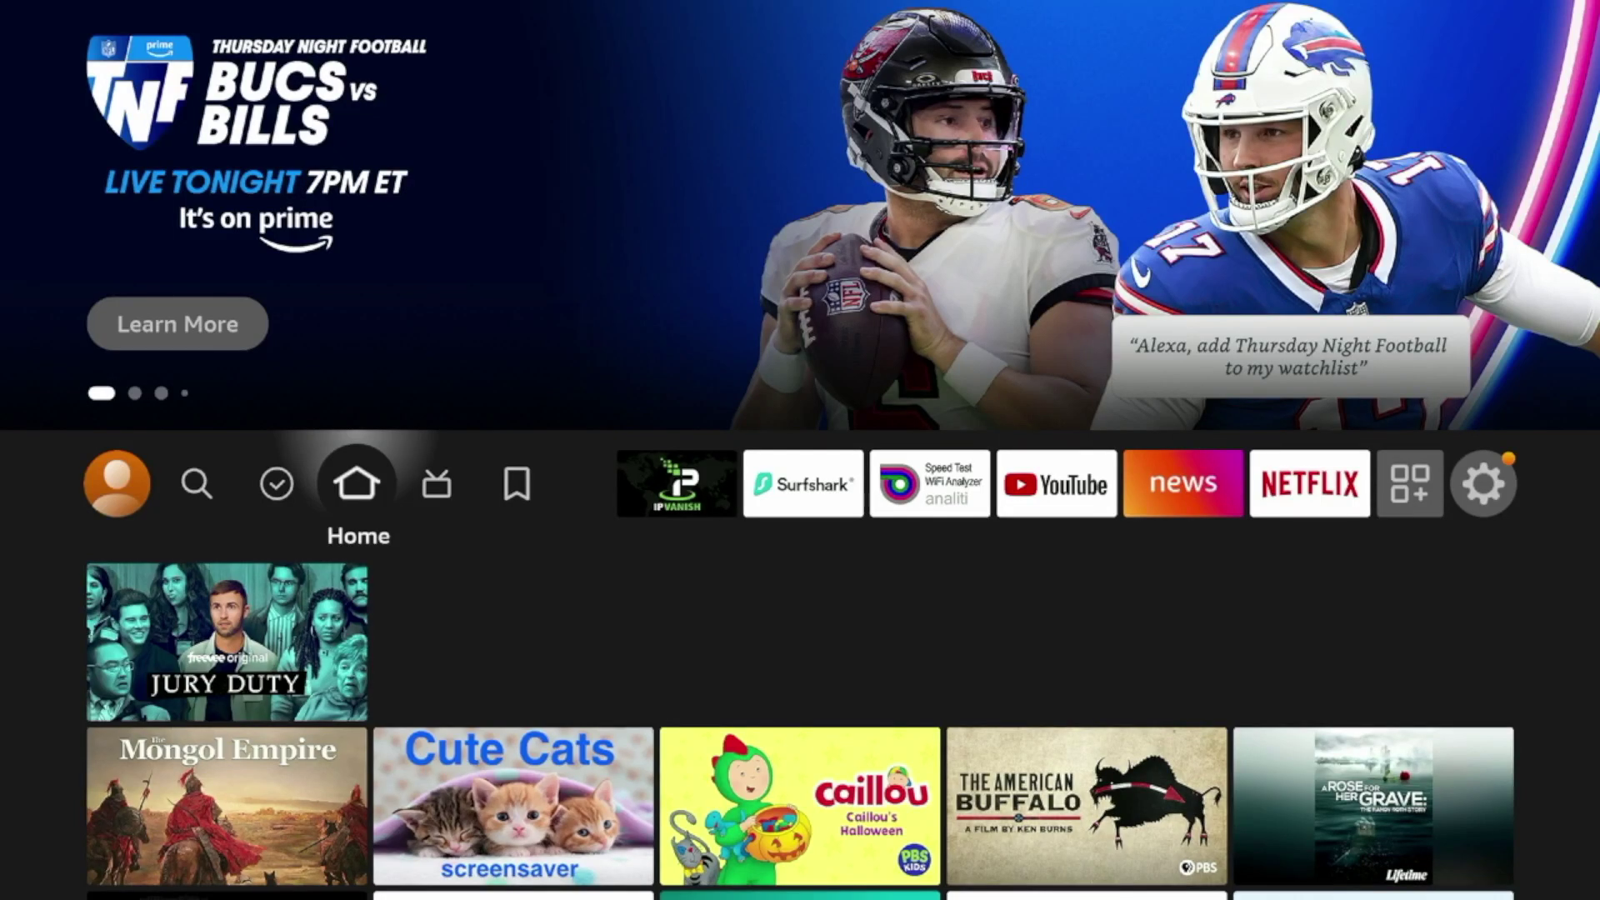
Launch IPVanish from the home row and check its Minneapolis, US connection screen.
key(Right)
key(Right)
key(Right)
key(Return)
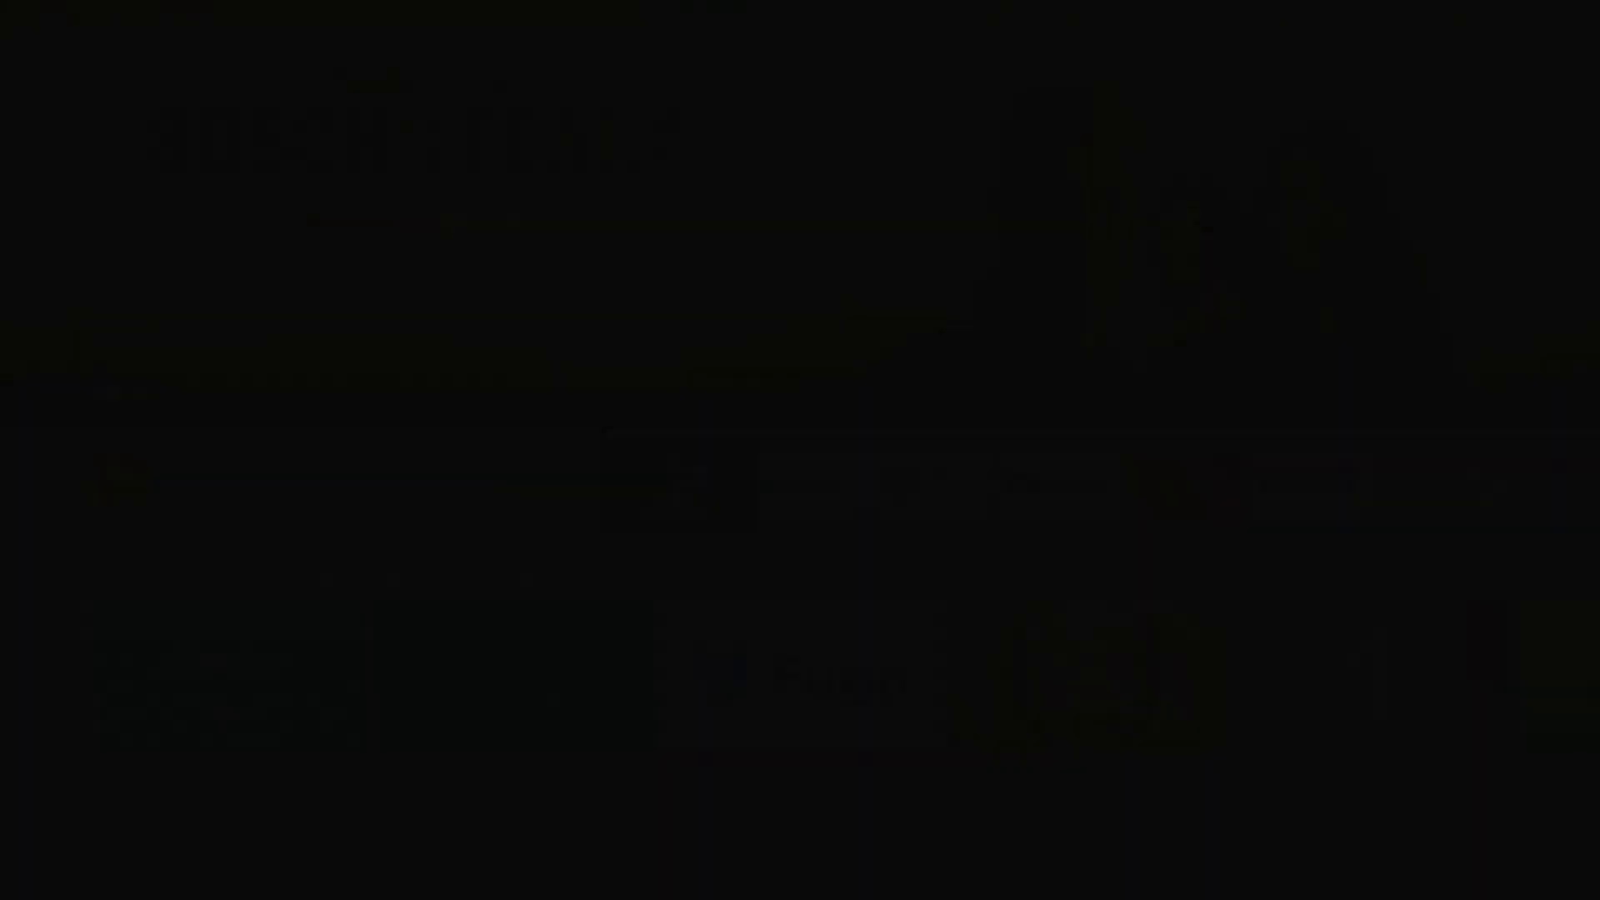
key(Down)
key(Up)
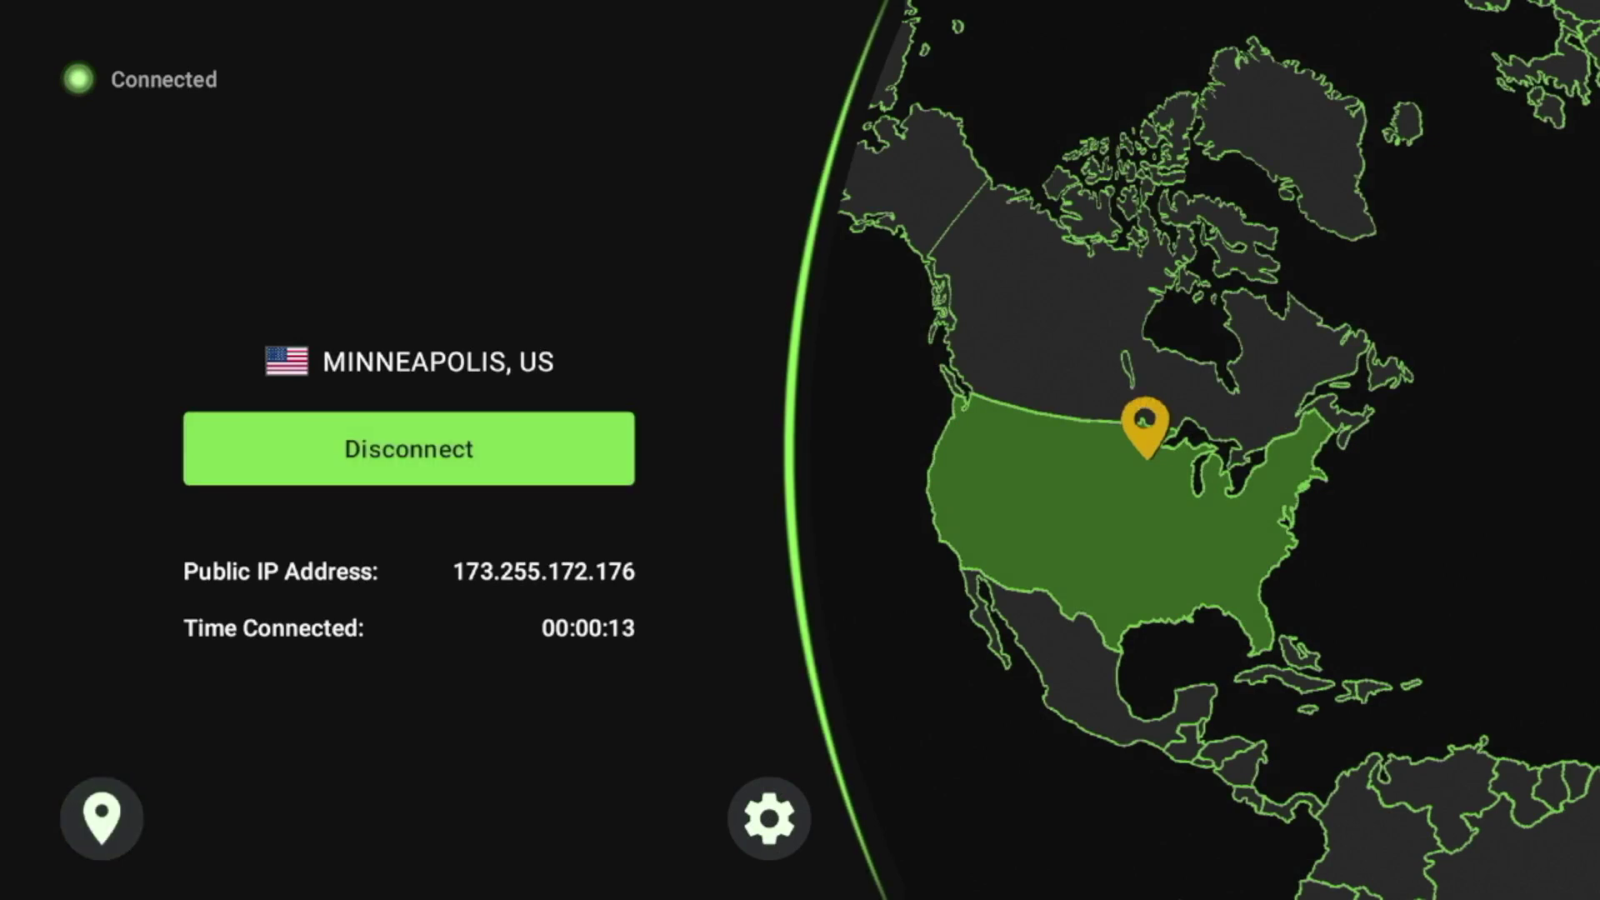
key(Down)
key(Up)
key(Down)
key(Up)
Open IPVanish settings and browse down to the status indicator, account and about entries.
key(Right)
key(Return)
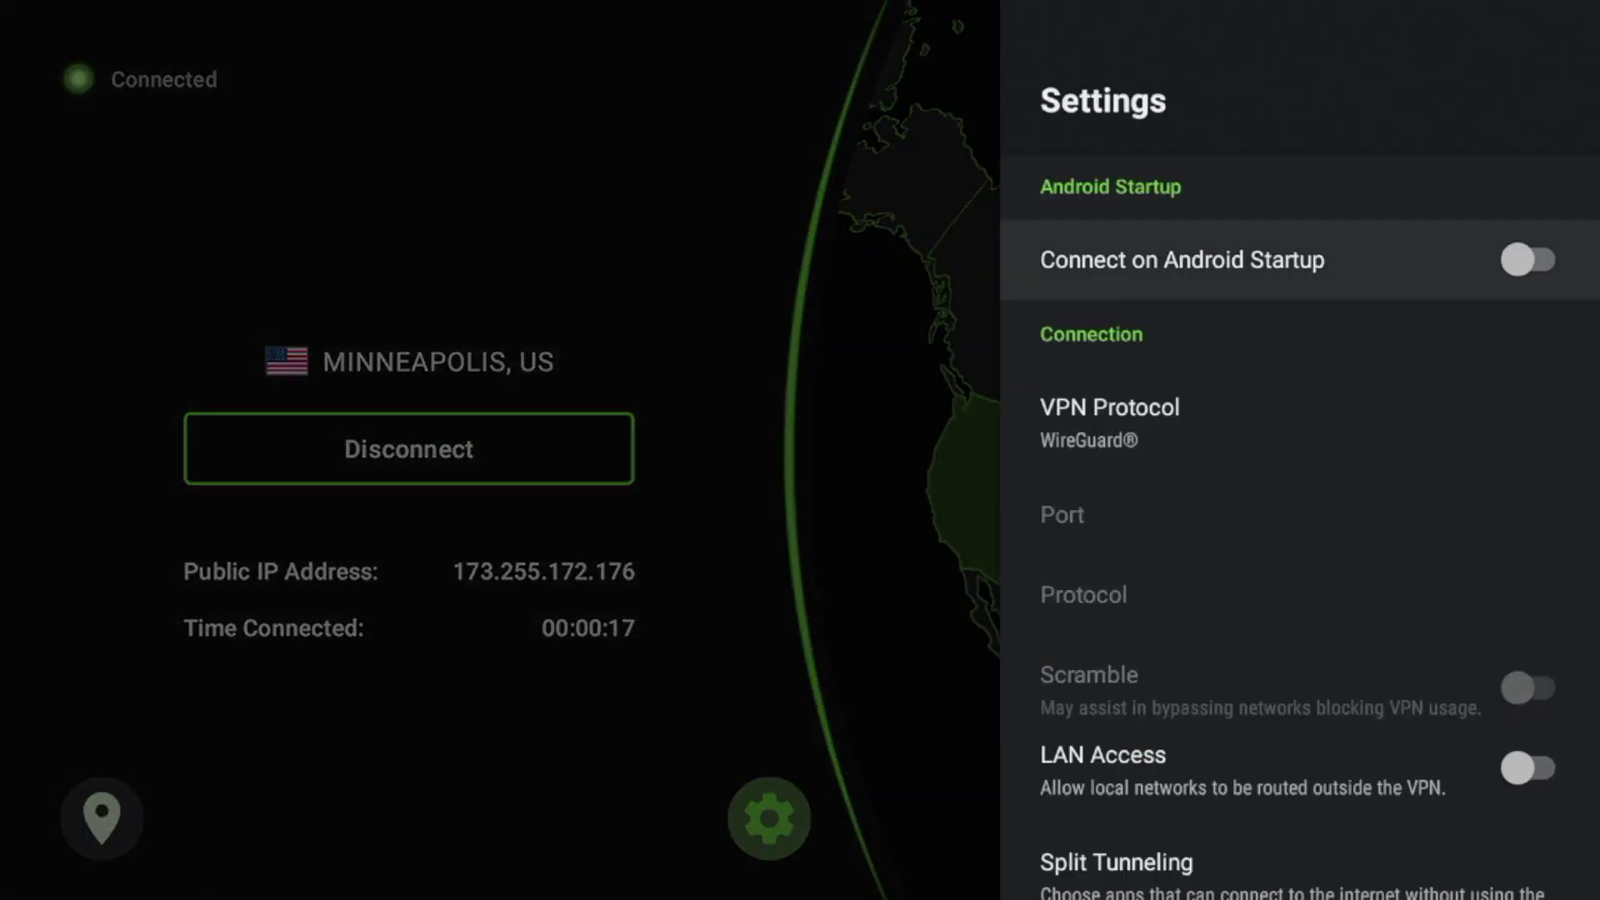
key(Down)
key(Down)
key(Down)
key(Down)
key(Up)
key(Up)
key(Up)
key(Up)
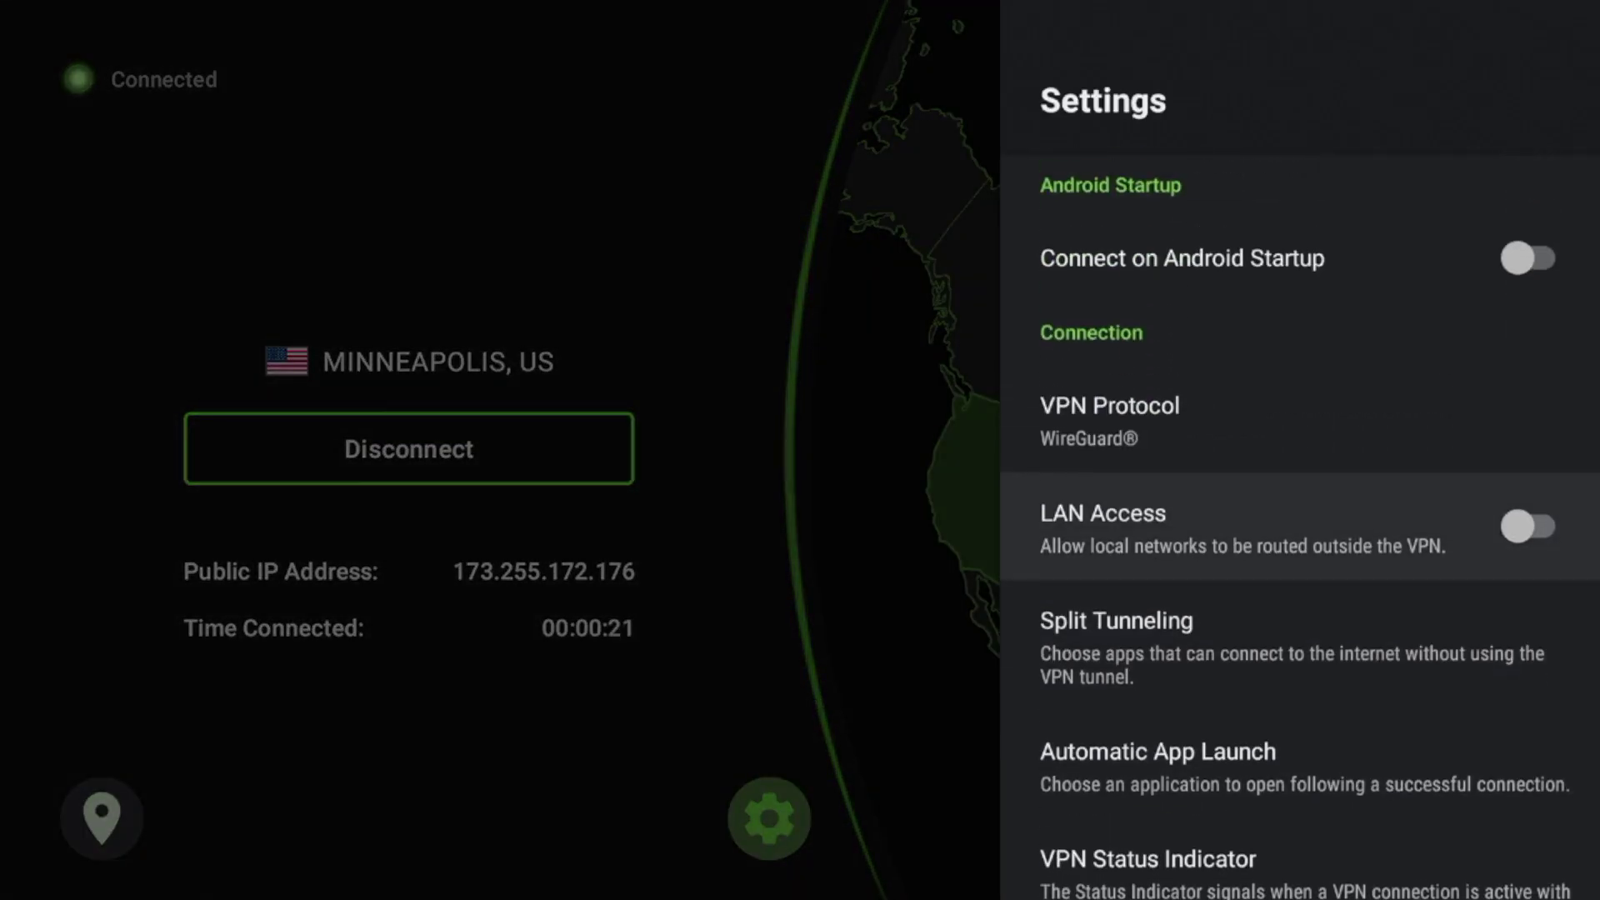
key(Down)
key(Down)
key(Down)
key(Down)
key(Down)
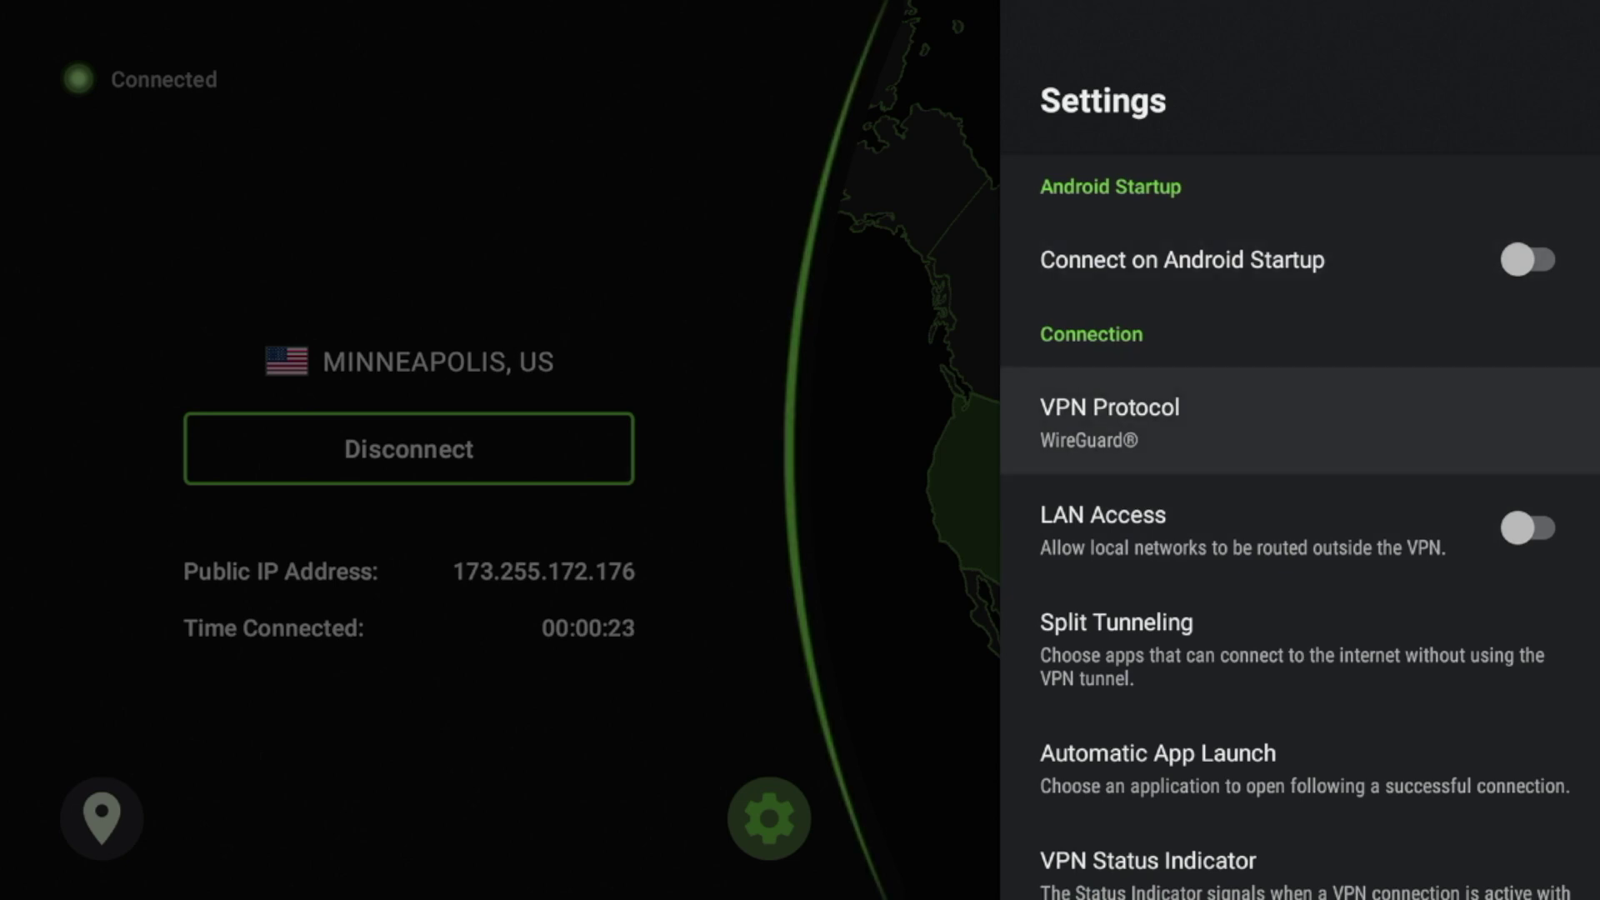
key(Down)
key(Down)
key(Down)
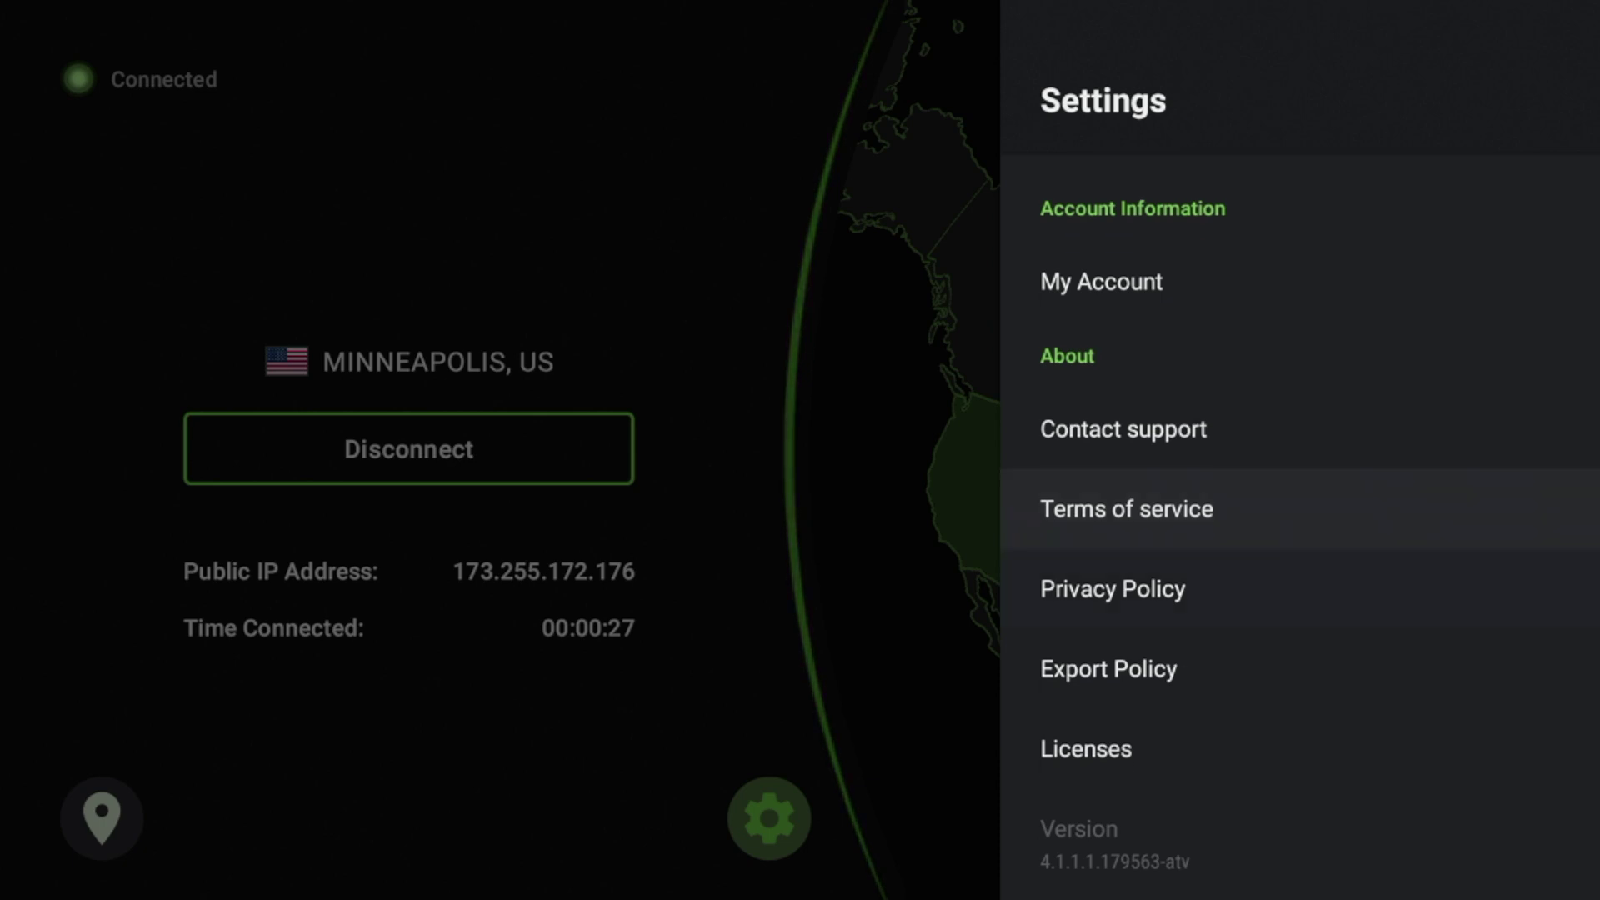
key(Up)
key(Up)
key(Up)
key(Up)
key(Up)
key(Up)
key(Up)
key(Up)
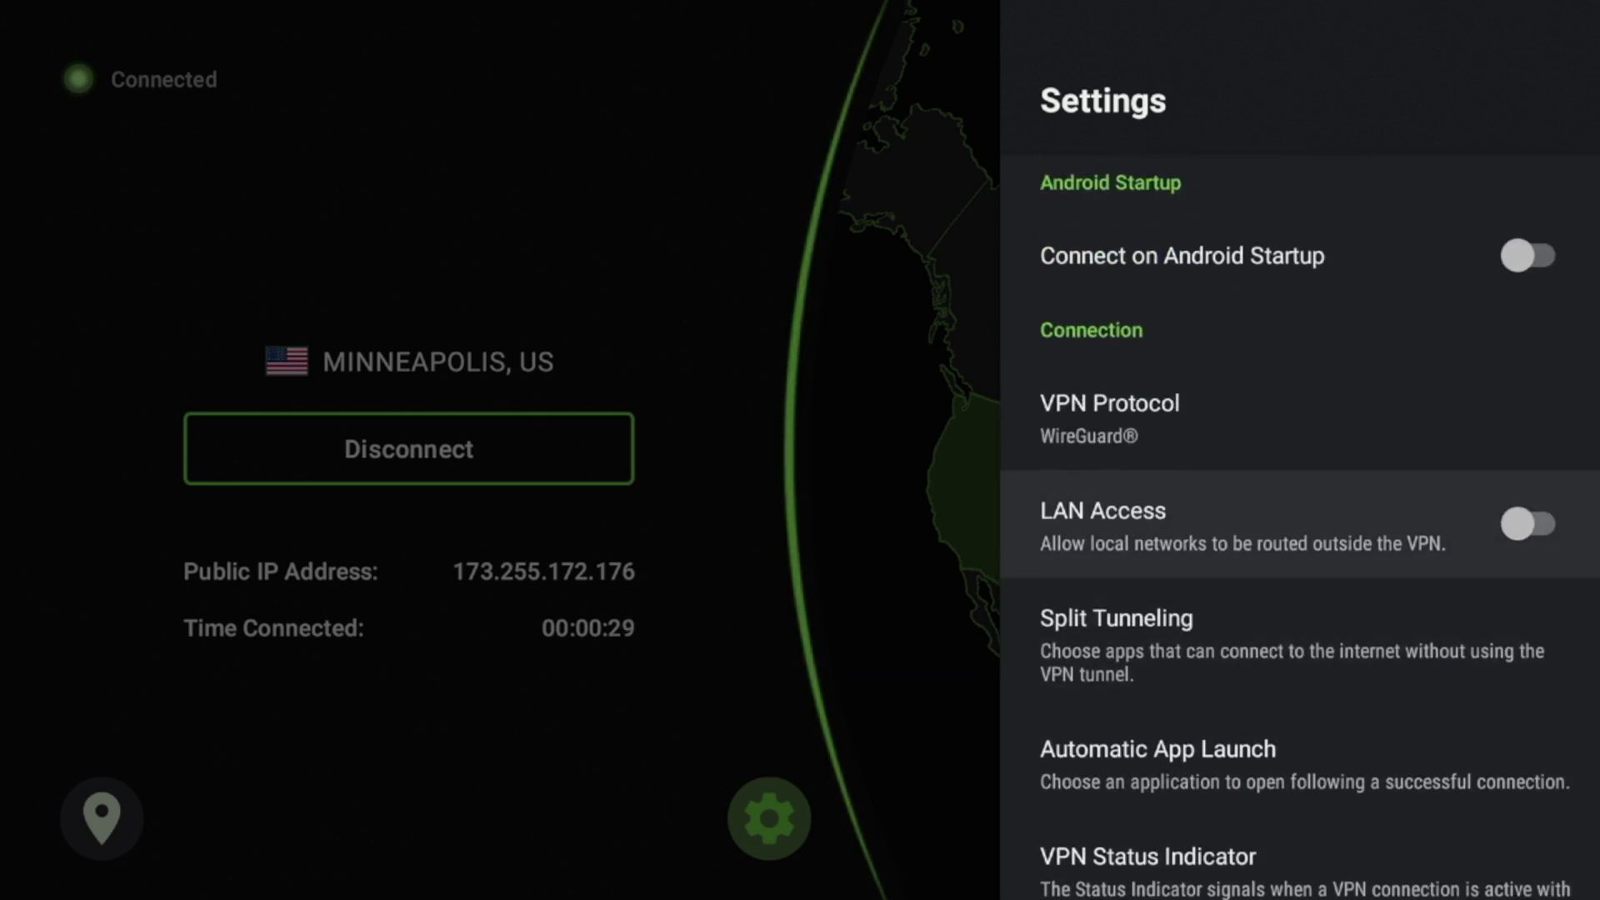
key(Down)
Review the VPN Protocol choices and keep WireGuard selected.
key(Down)
key(Down)
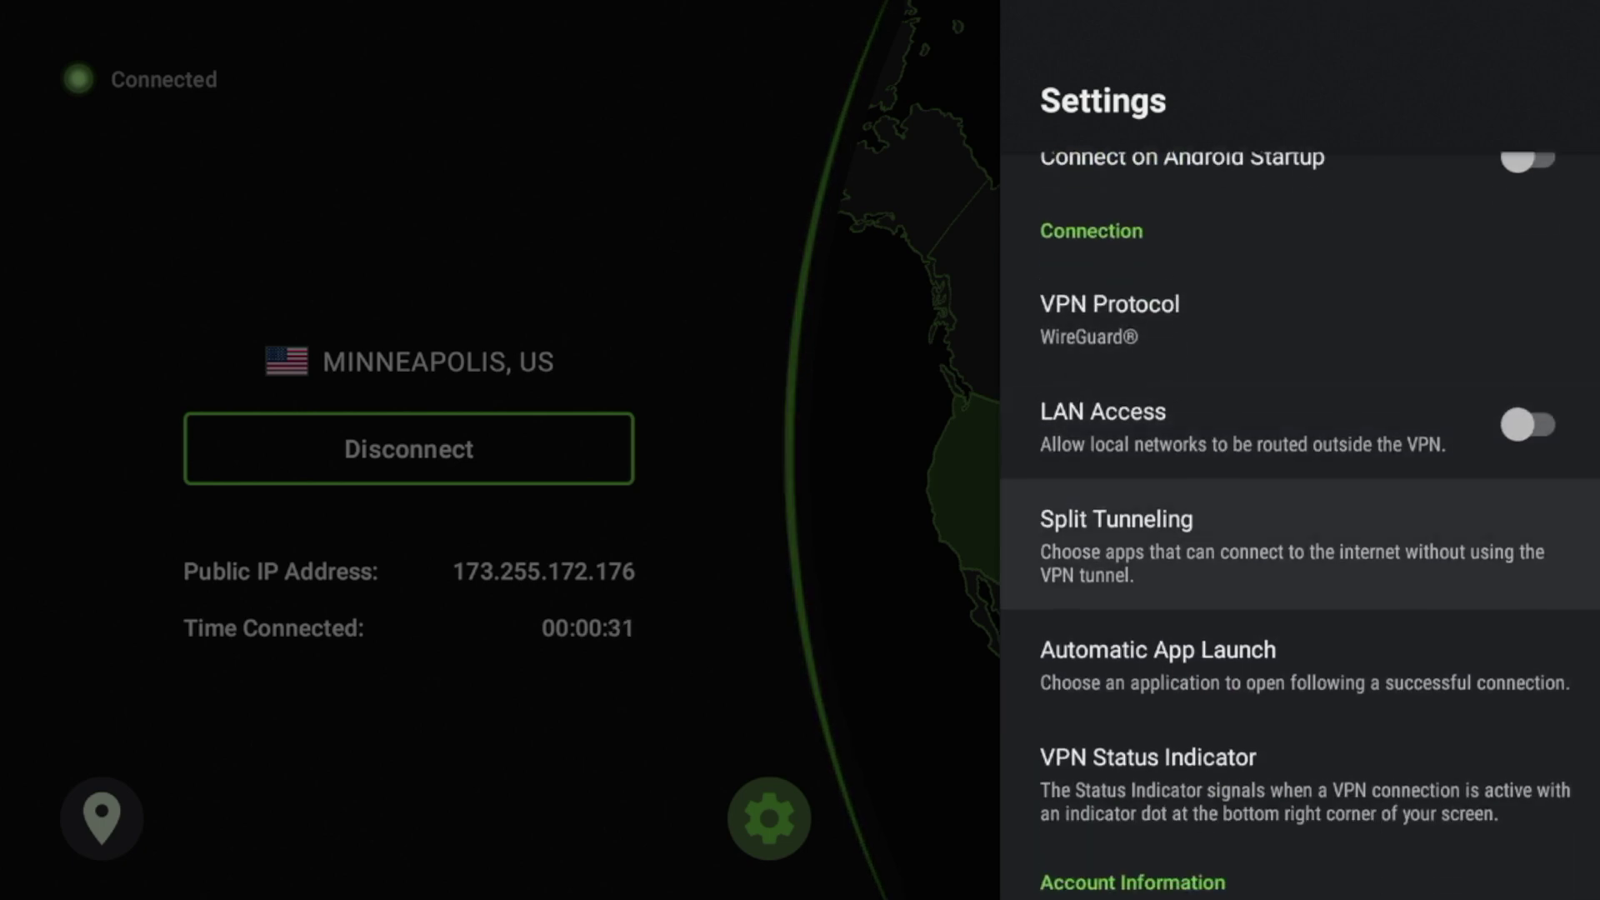
key(Up)
key(Up)
key(Return)
key(Down)
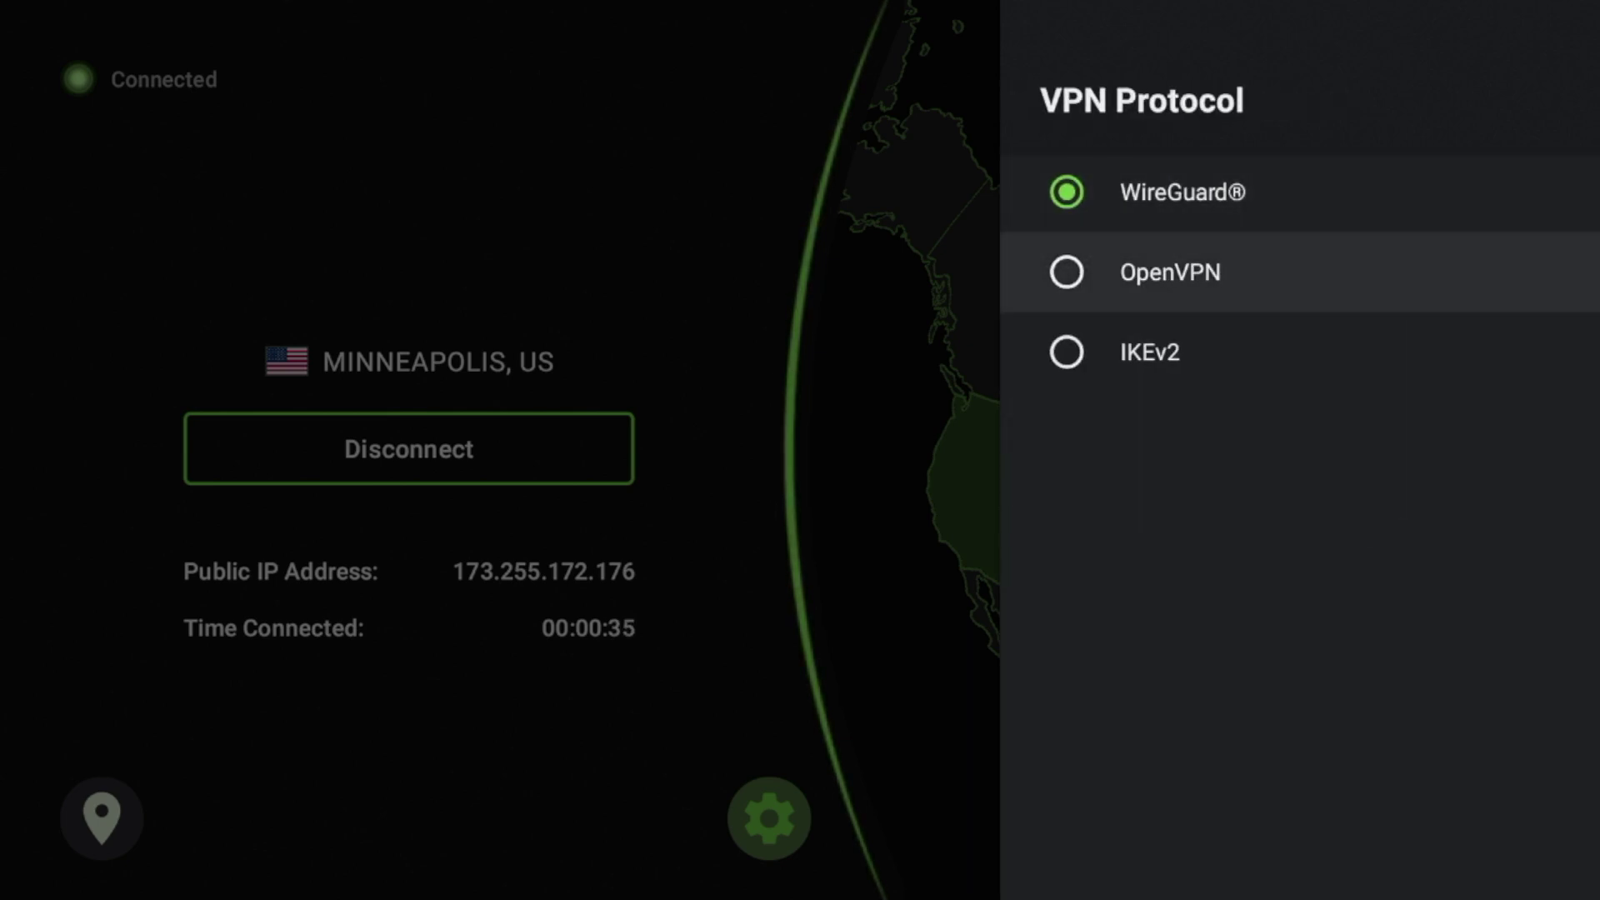
key(Escape)
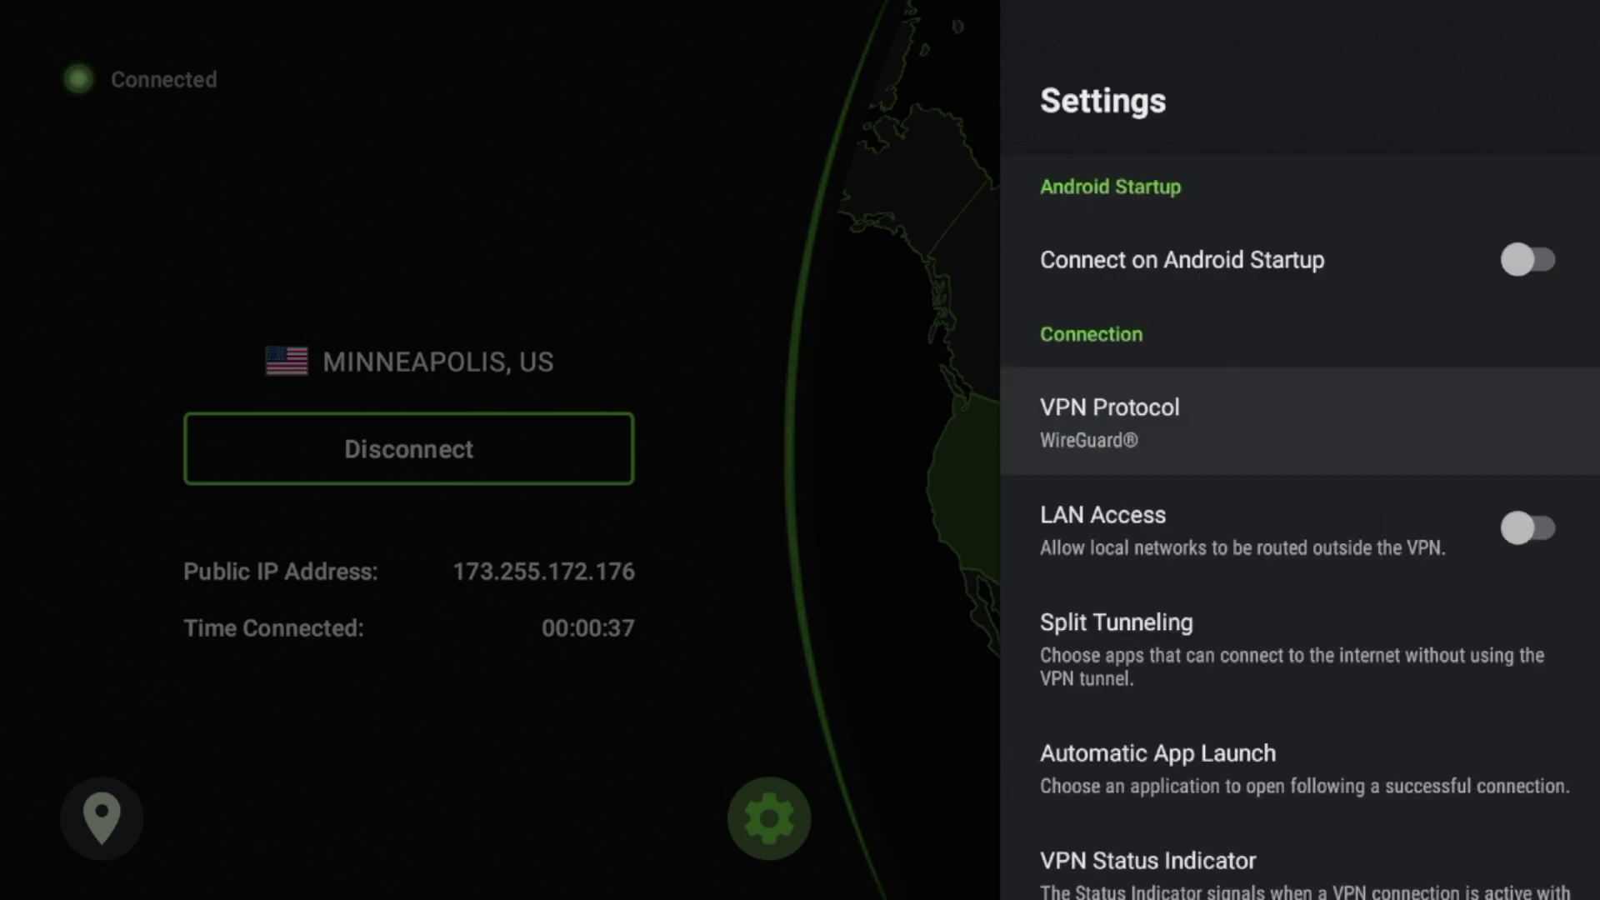
Browse the remaining settings like LAN Access, then close settings and return home.
key(Down)
key(Down)
key(Down)
key(Down)
key(Down)
key(Down)
key(Down)
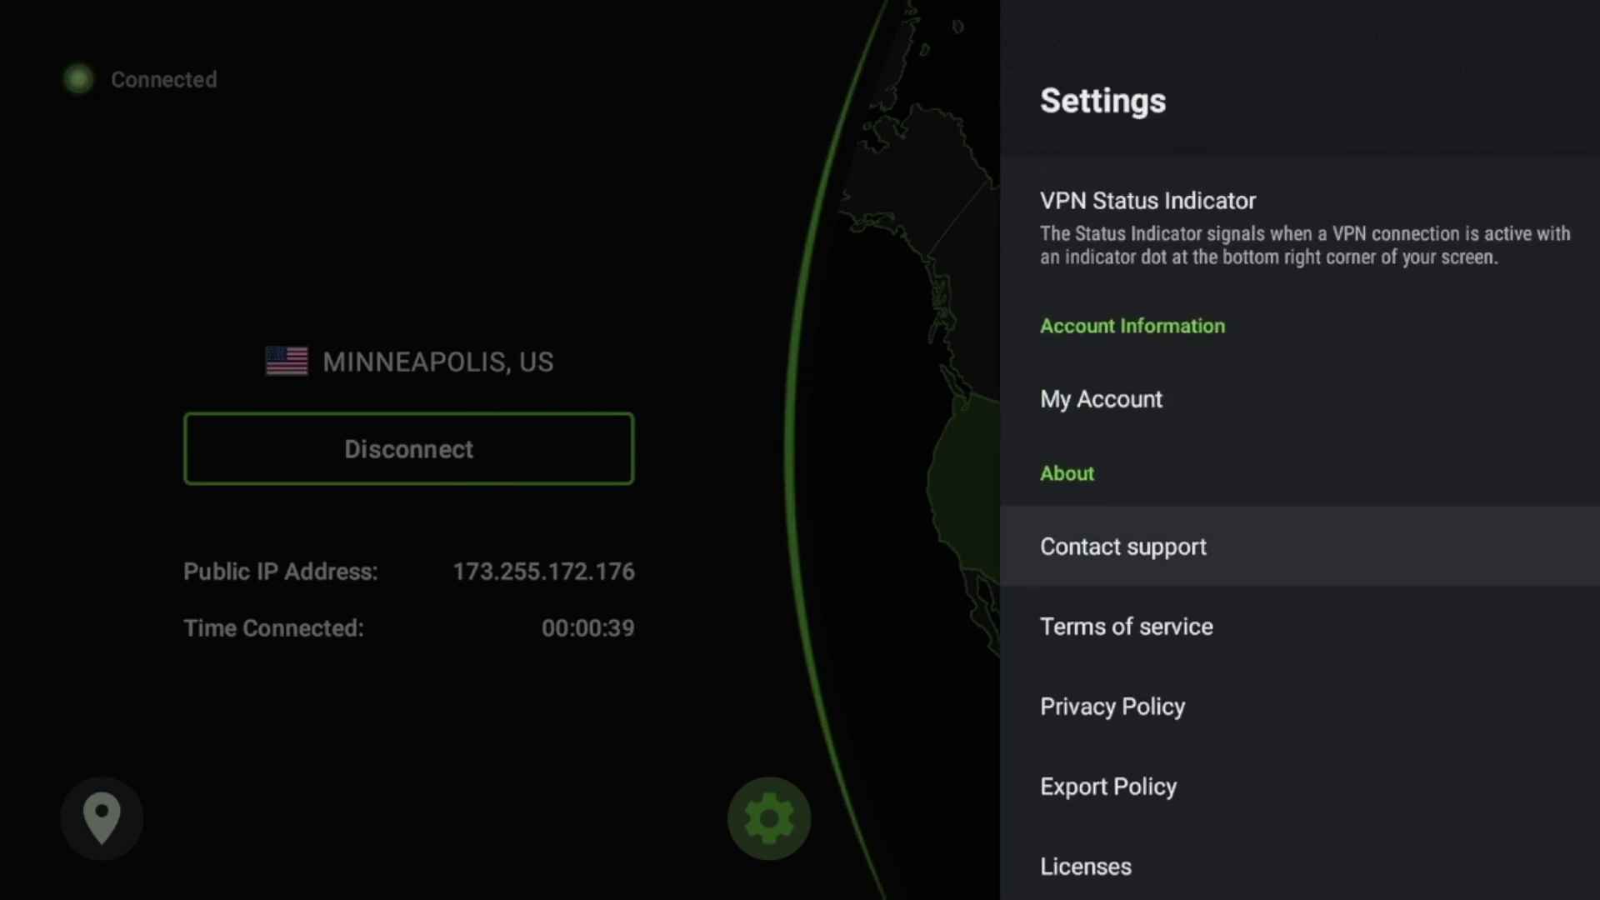
key(Down)
key(Down)
key(Down)
key(Up)
key(Up)
key(Up)
key(Up)
key(Up)
key(Up)
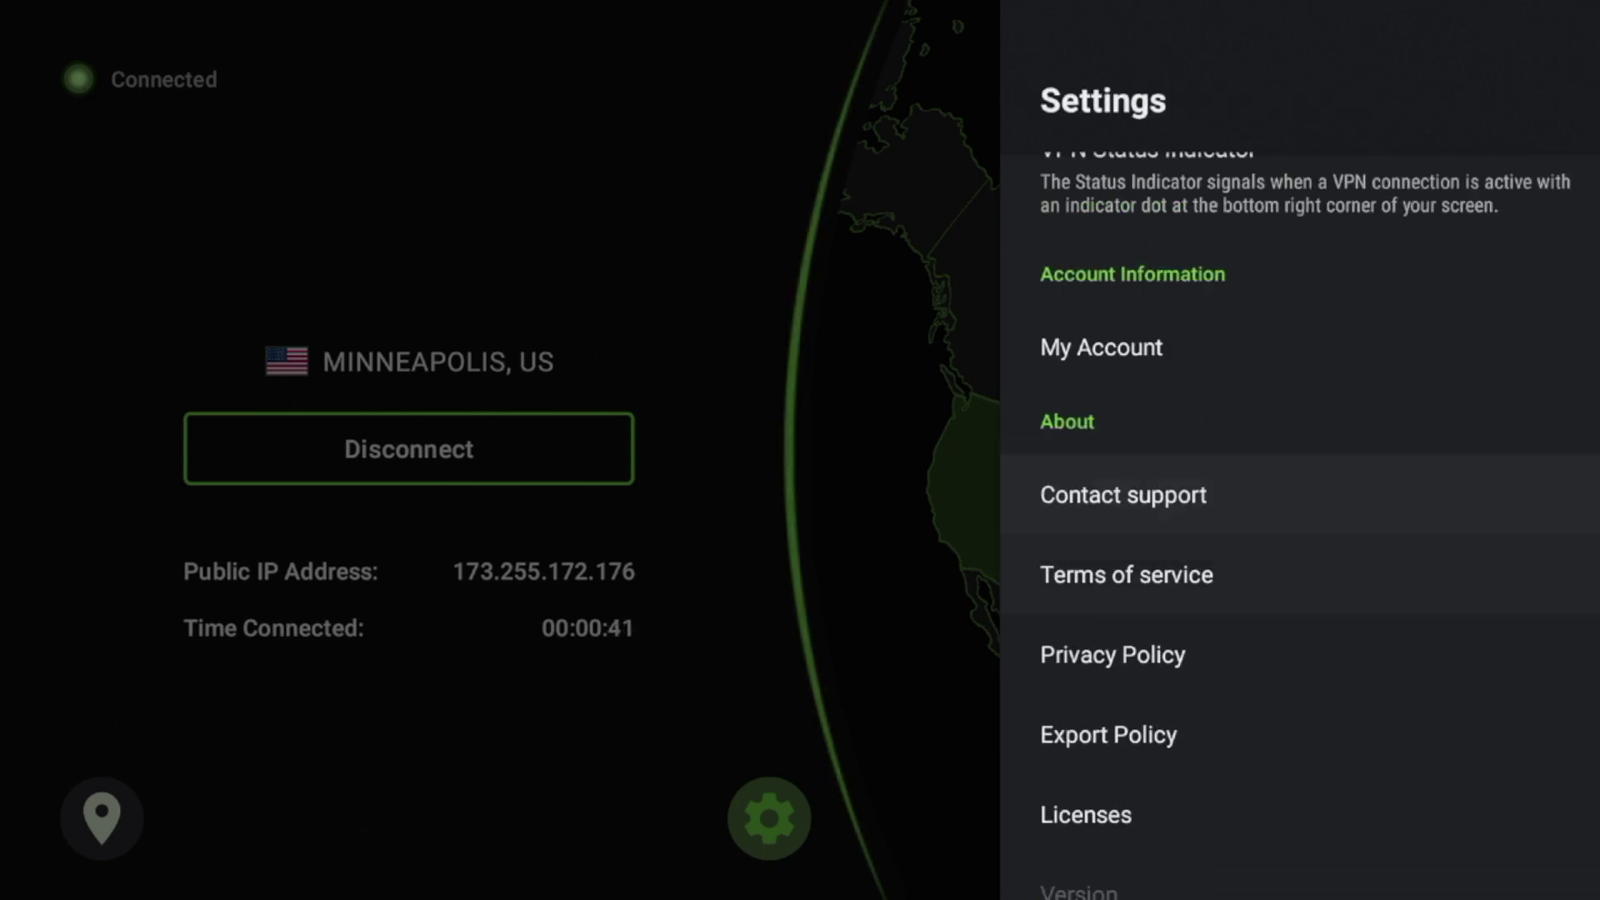
key(Up)
key(Up)
key(Up)
key(Up)
key(Up)
key(Escape)
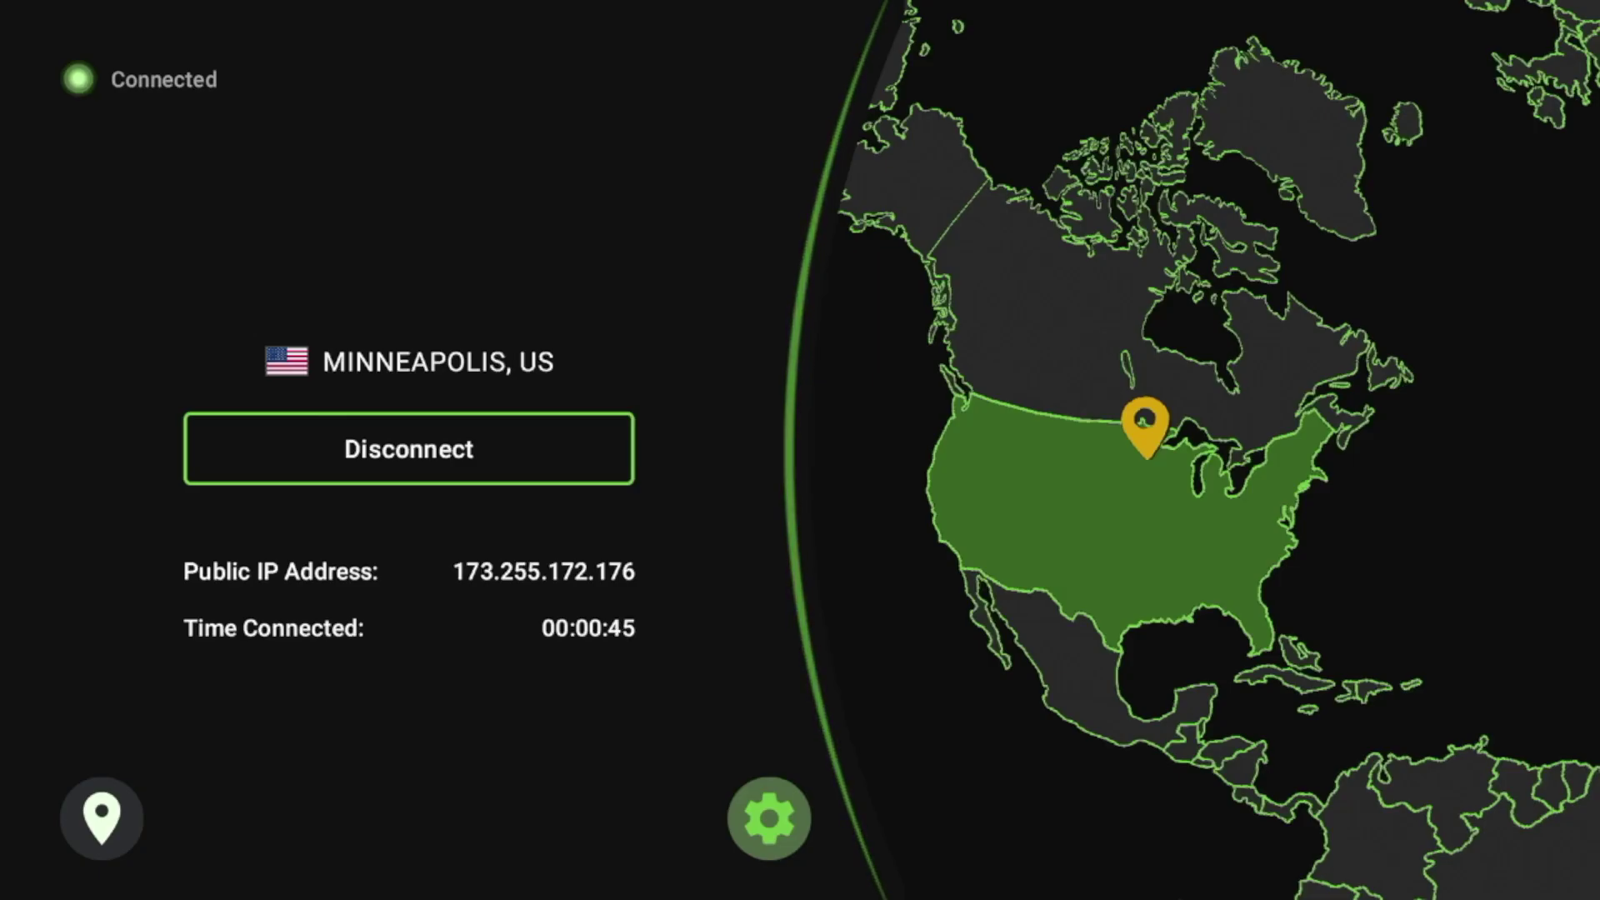
key(Home)
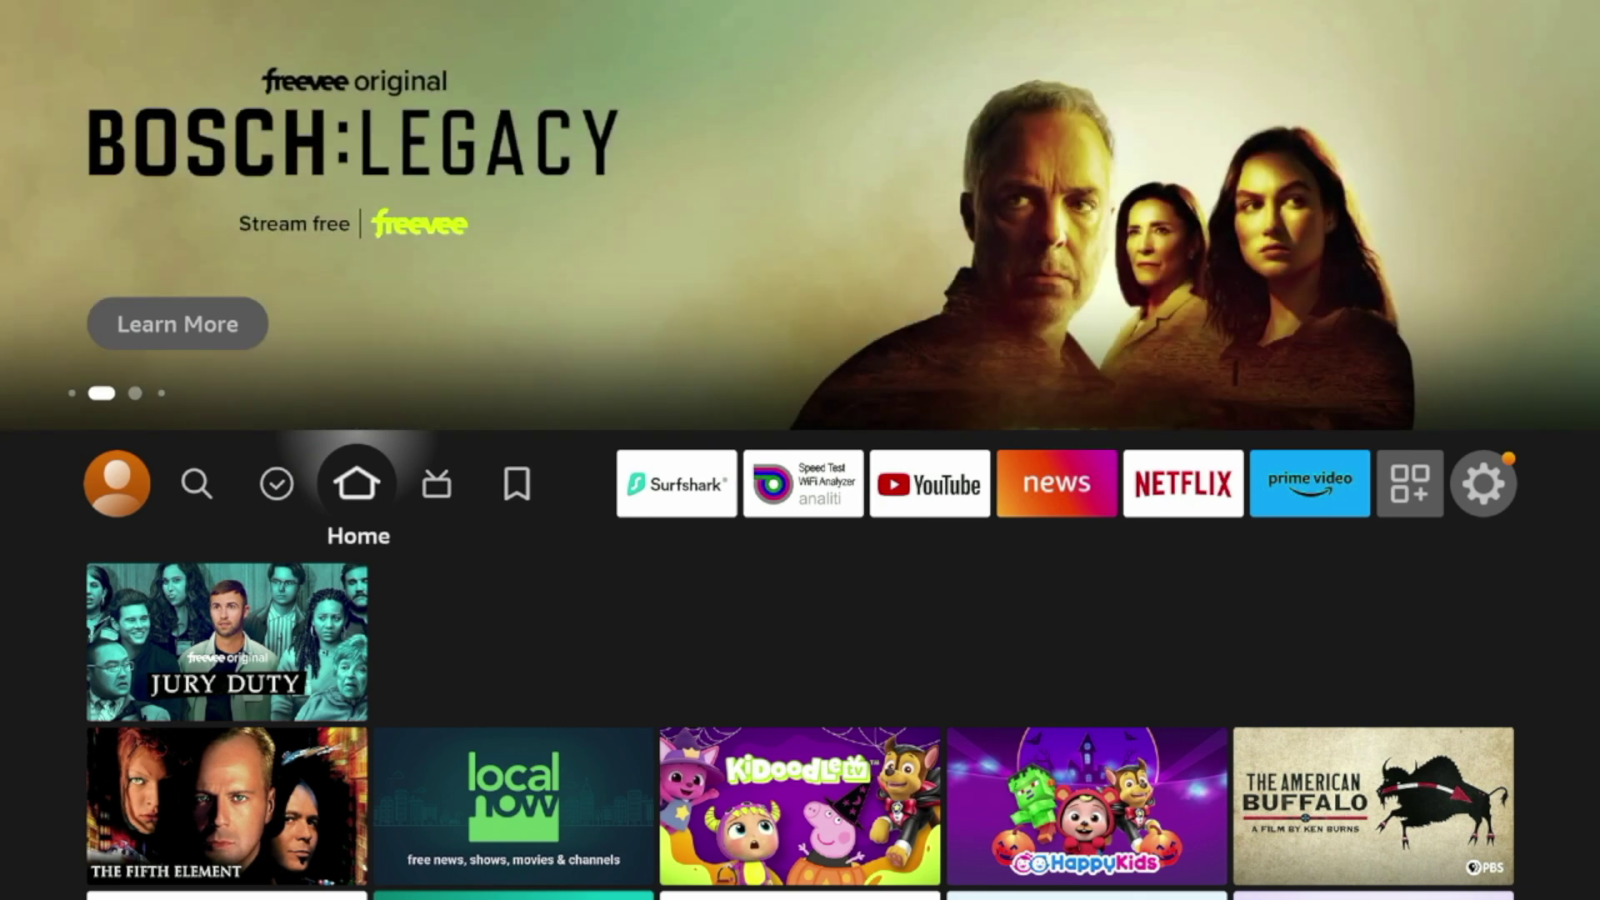
Open the Find search and enter 'IP' on the on-screen keyboard.
key(Left)
key(Left)
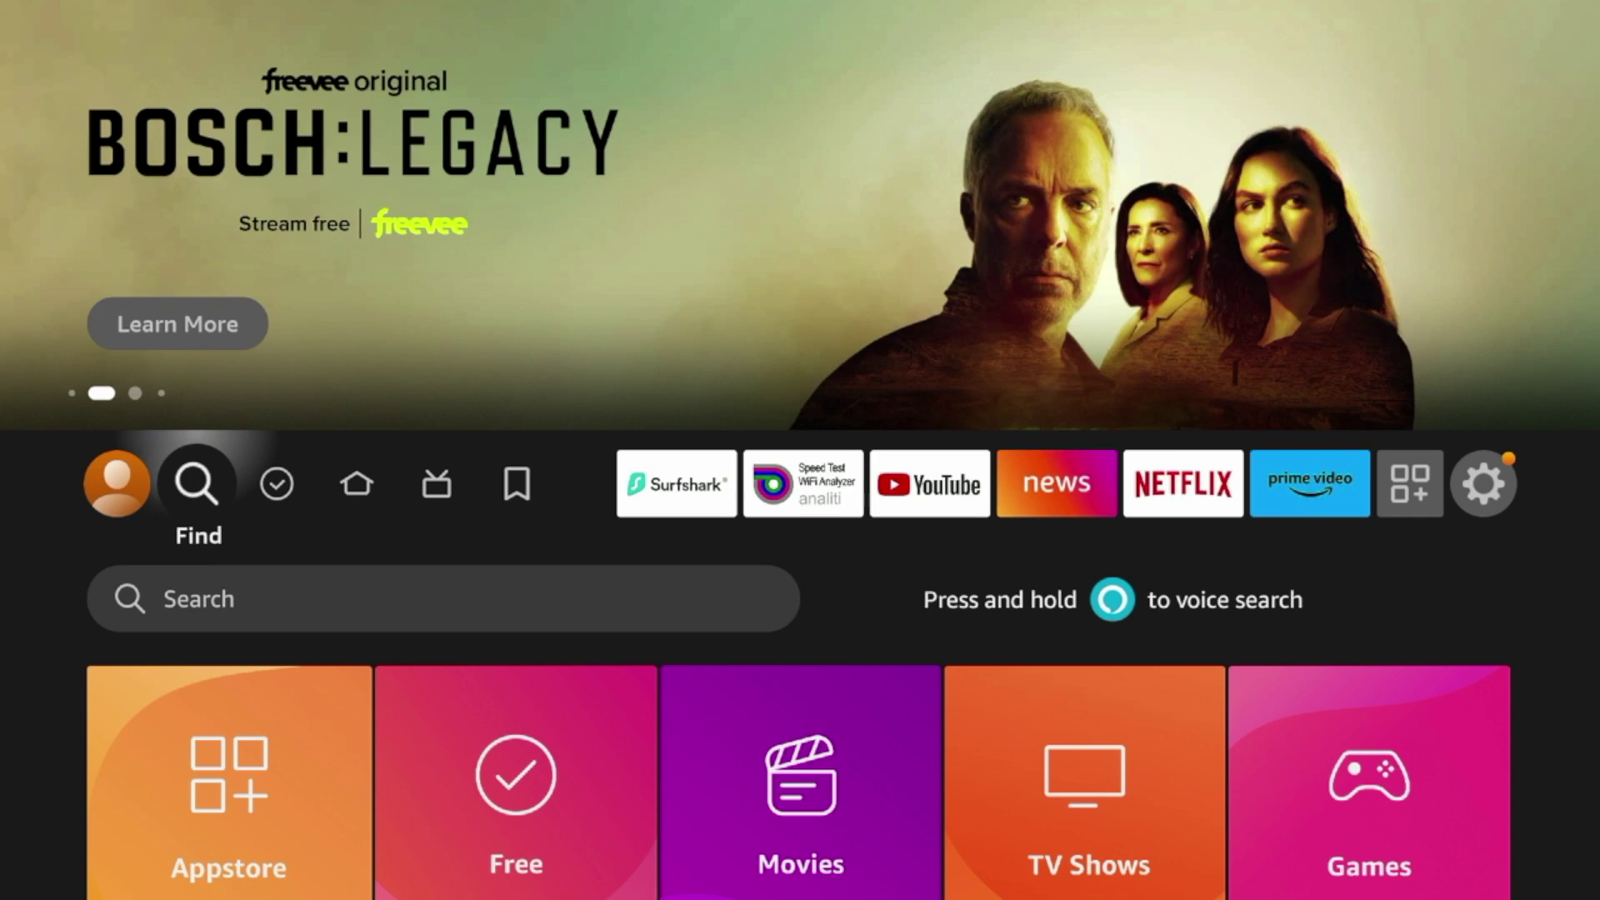
key(Down)
key(Return)
key(Right)
key(Right)
key(Right)
key(Right)
key(Right)
key(Right)
key(Right)
key(Right)
key(Return)
key(Down)
key(Left)
key(Left)
key(Left)
key(Left)
key(Left)
key(Left)
key(Return)
key(Right)
key(Right)
Pick the Ipvanish suggestion and open the IPVanish VPN app page.
key(Down)
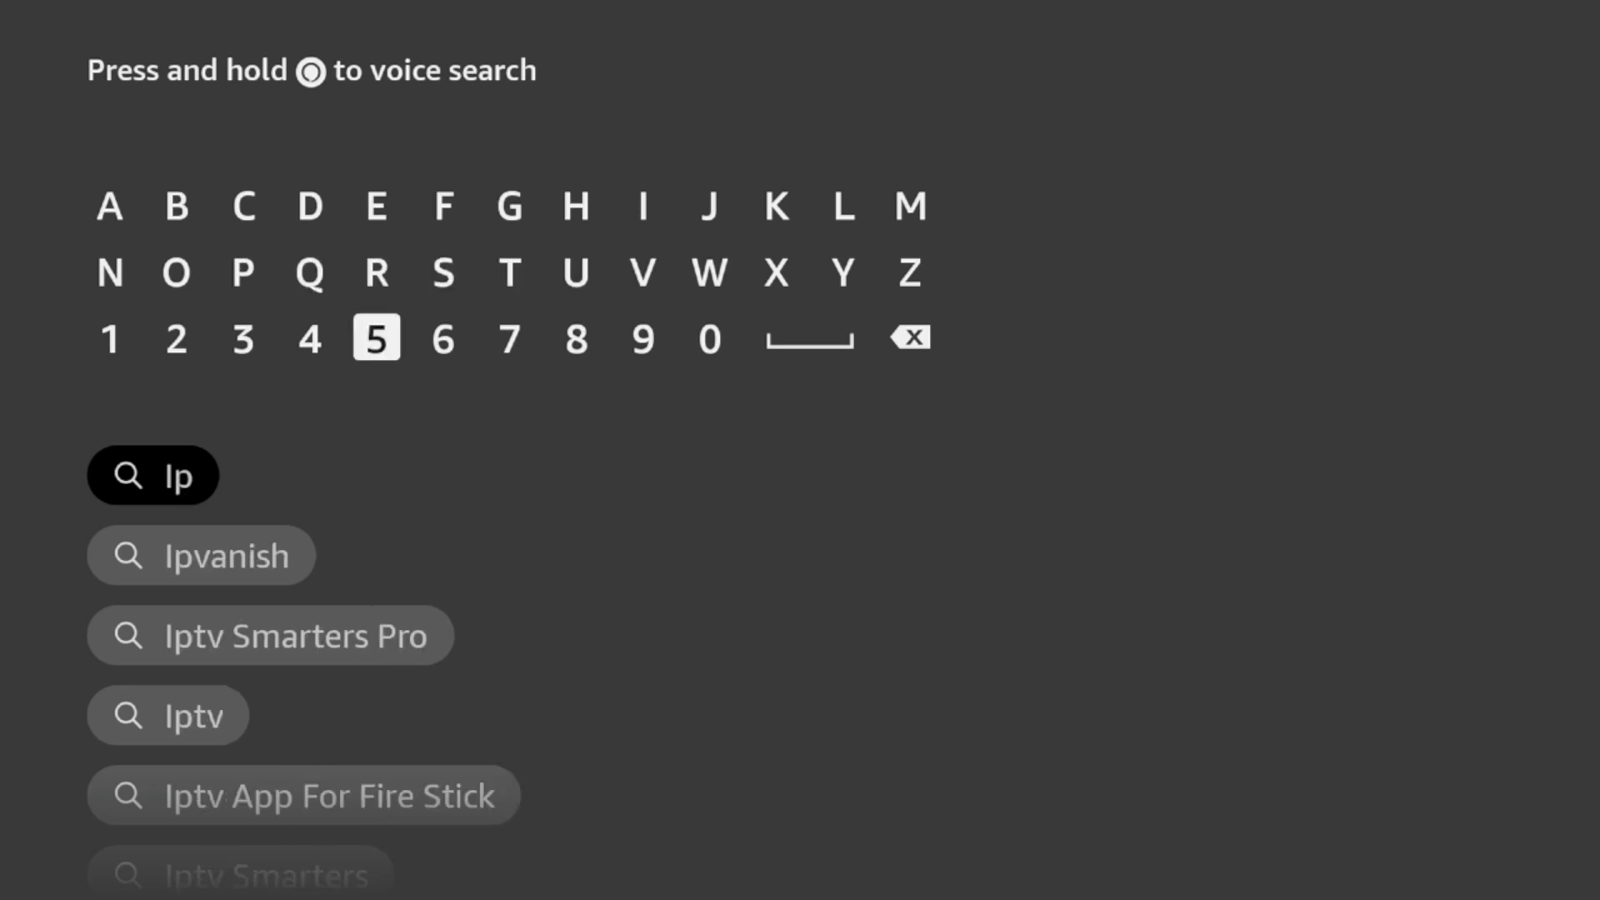
key(Down)
key(Down)
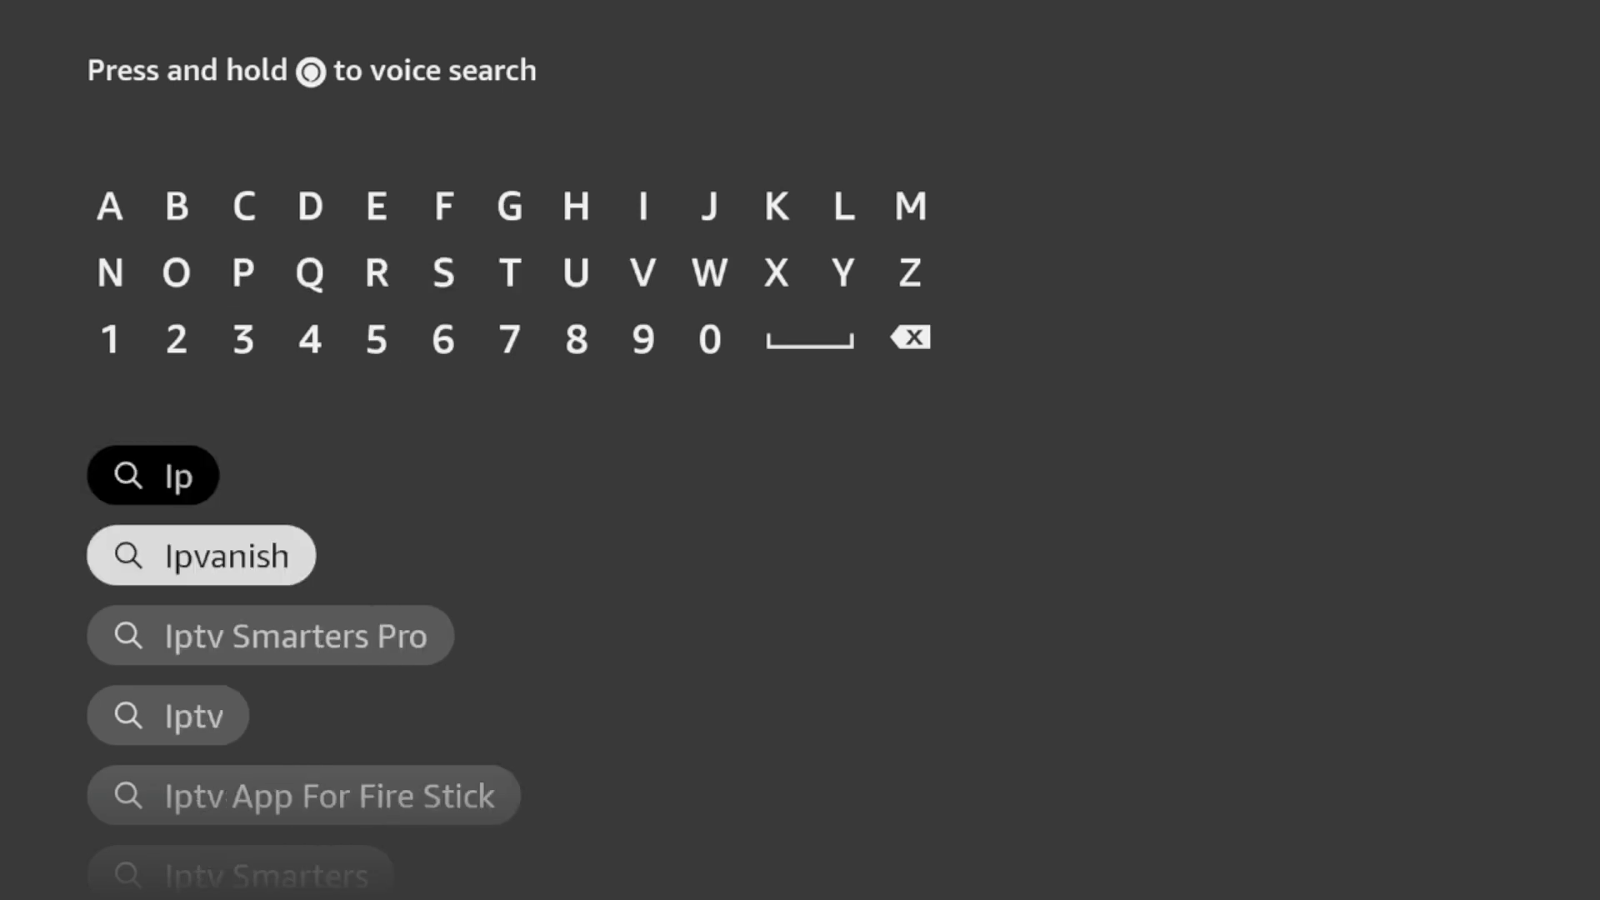
key(Return)
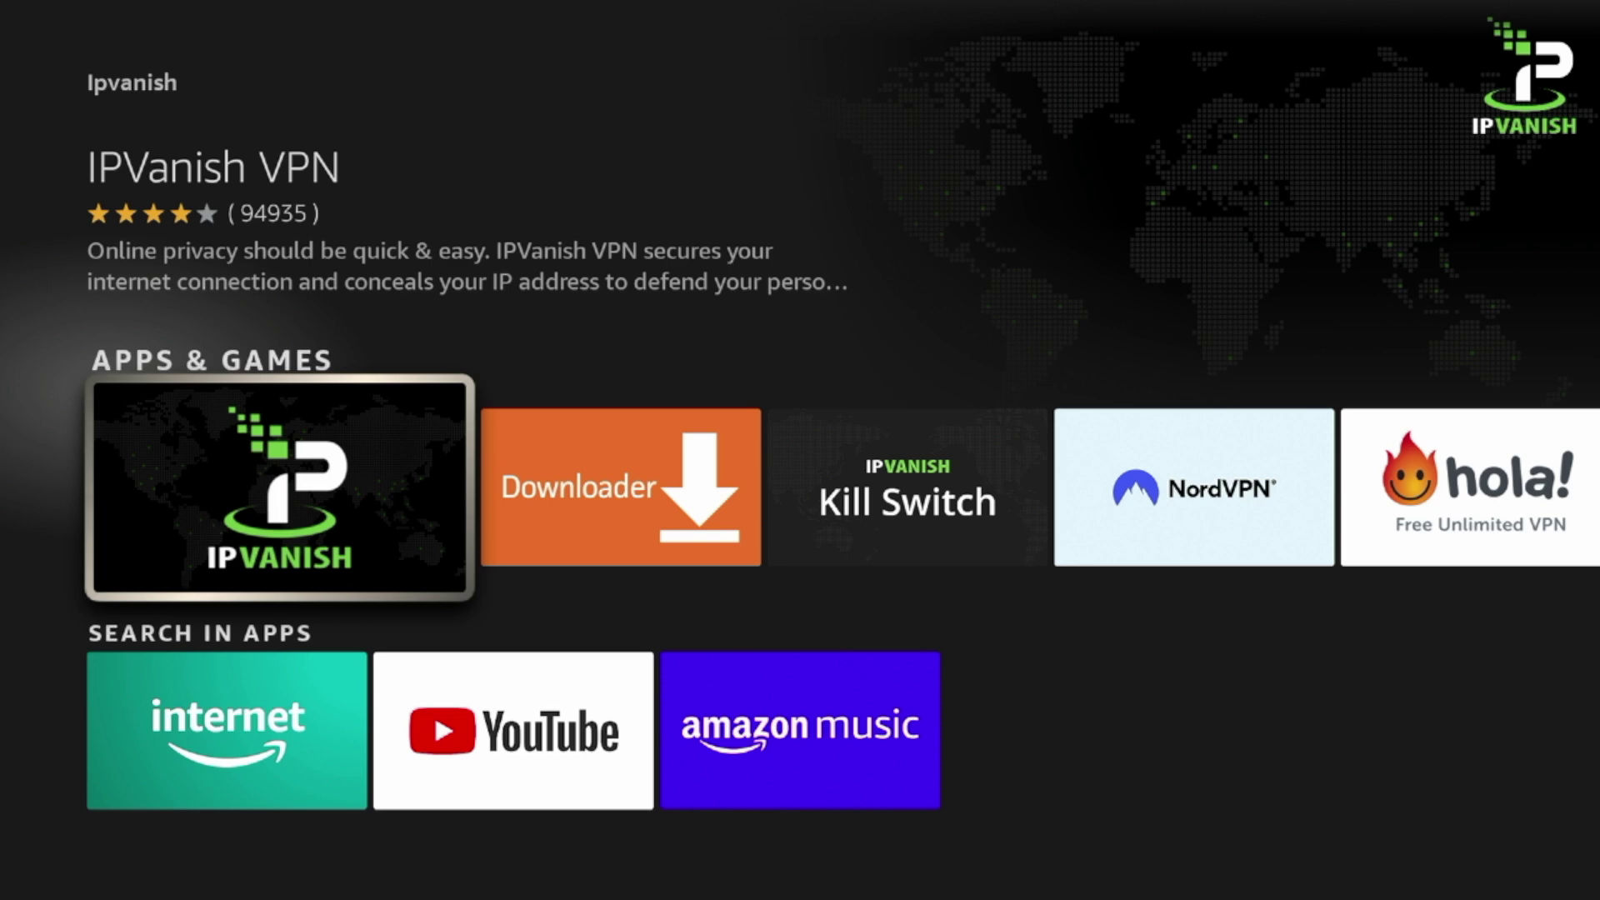
key(Return)
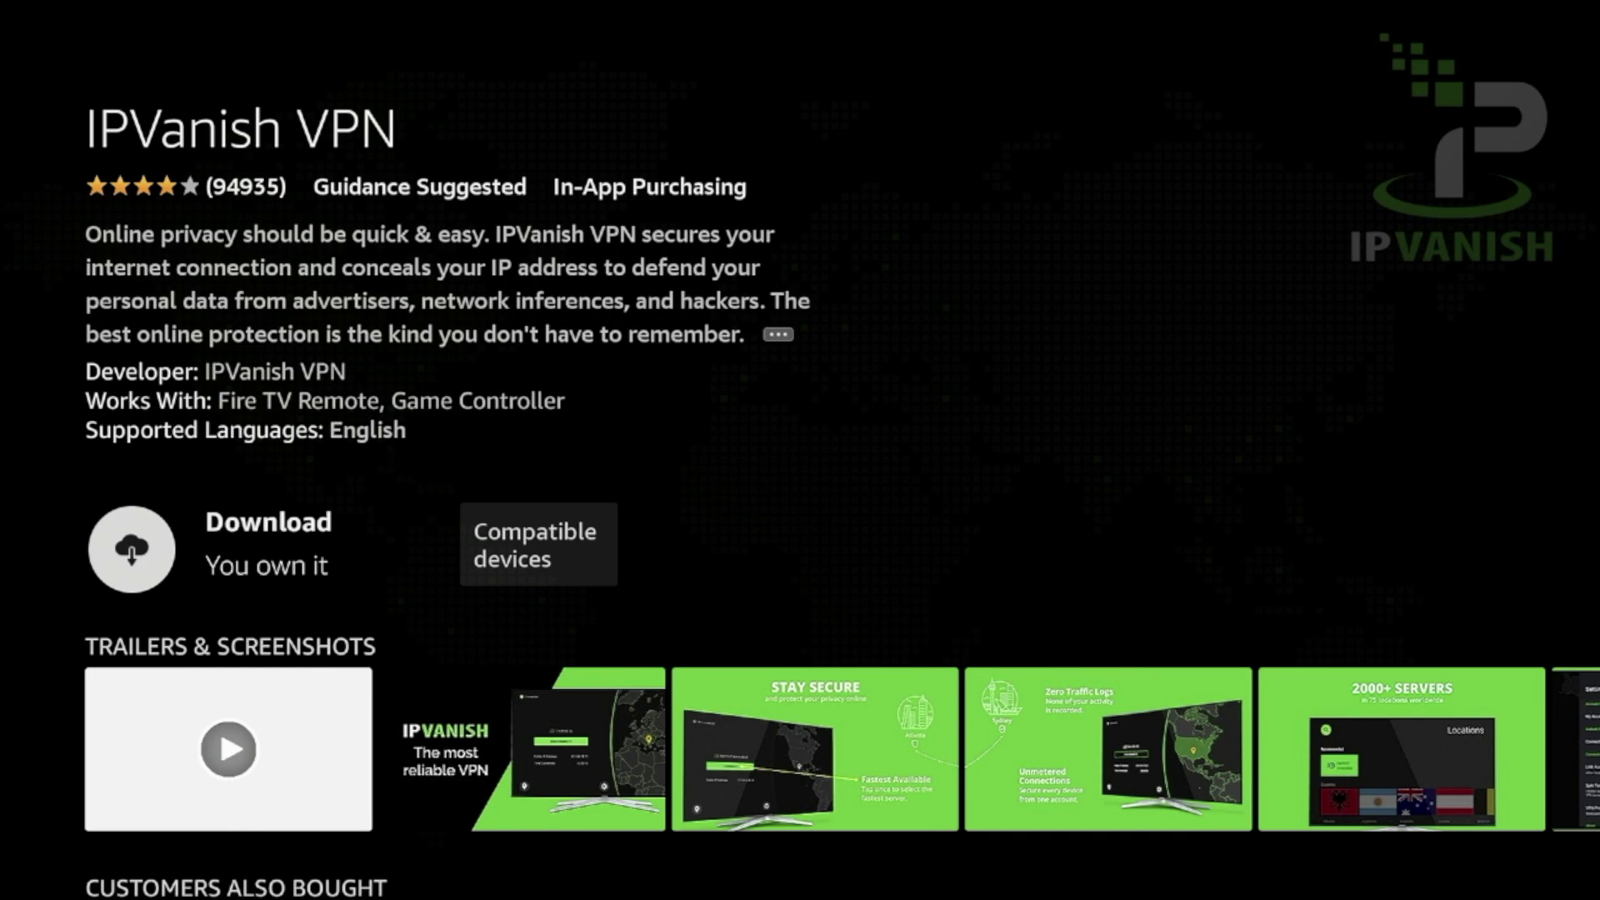
Download and install IPVanish VPN, then go back to the Fire TV home screen.
key(Return)
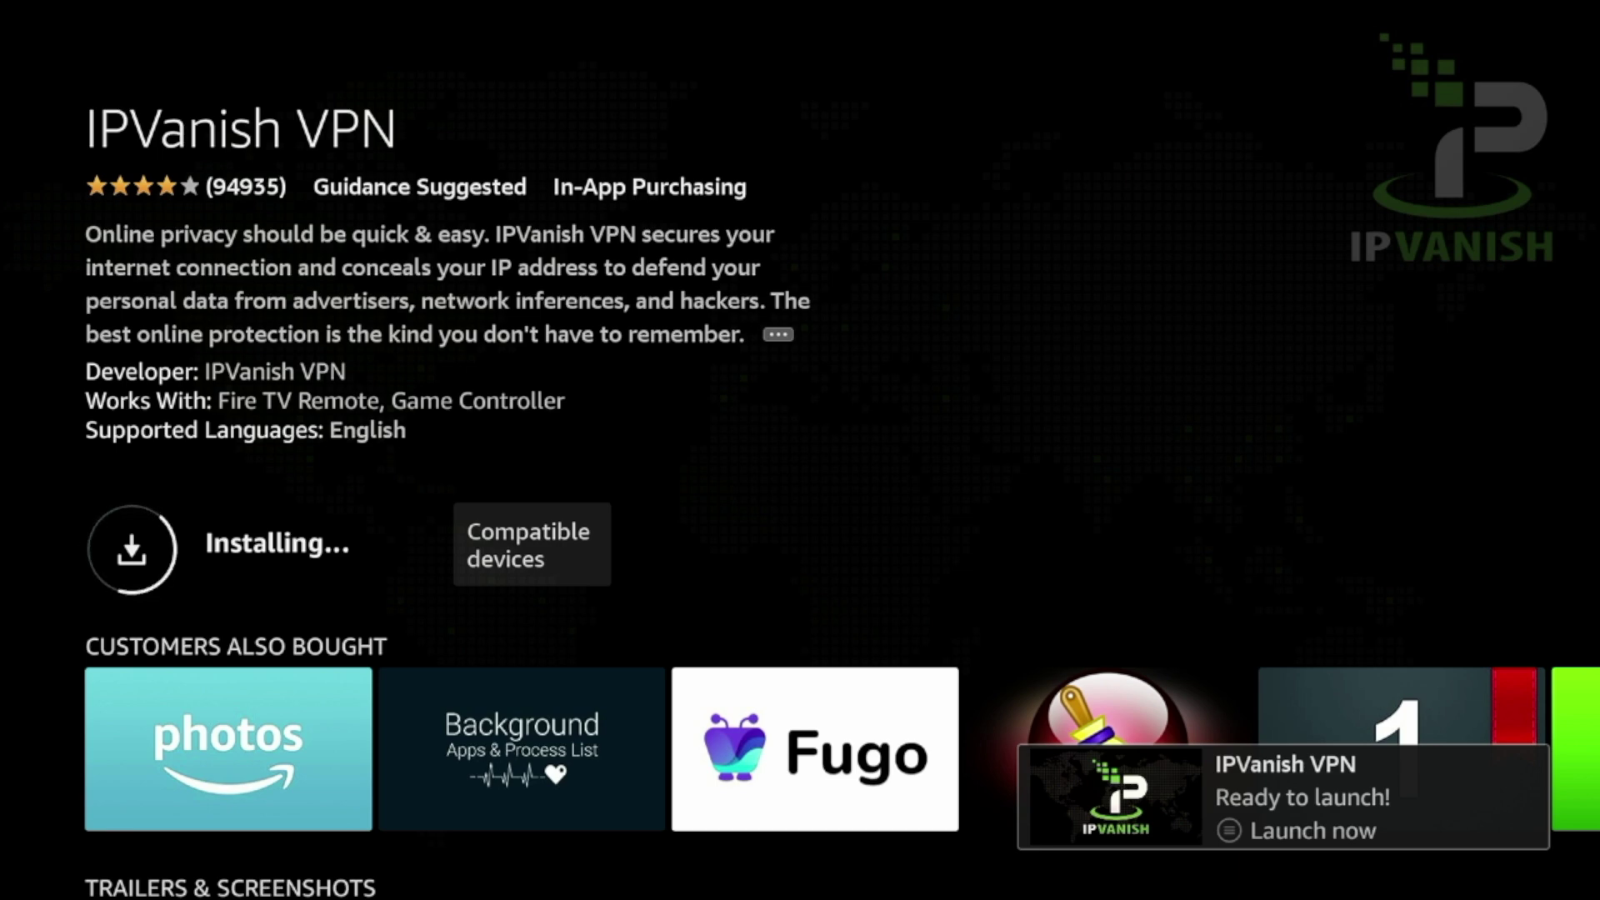
key(Home)
key(Right)
key(Right)
key(Right)
key(Right)
key(Right)
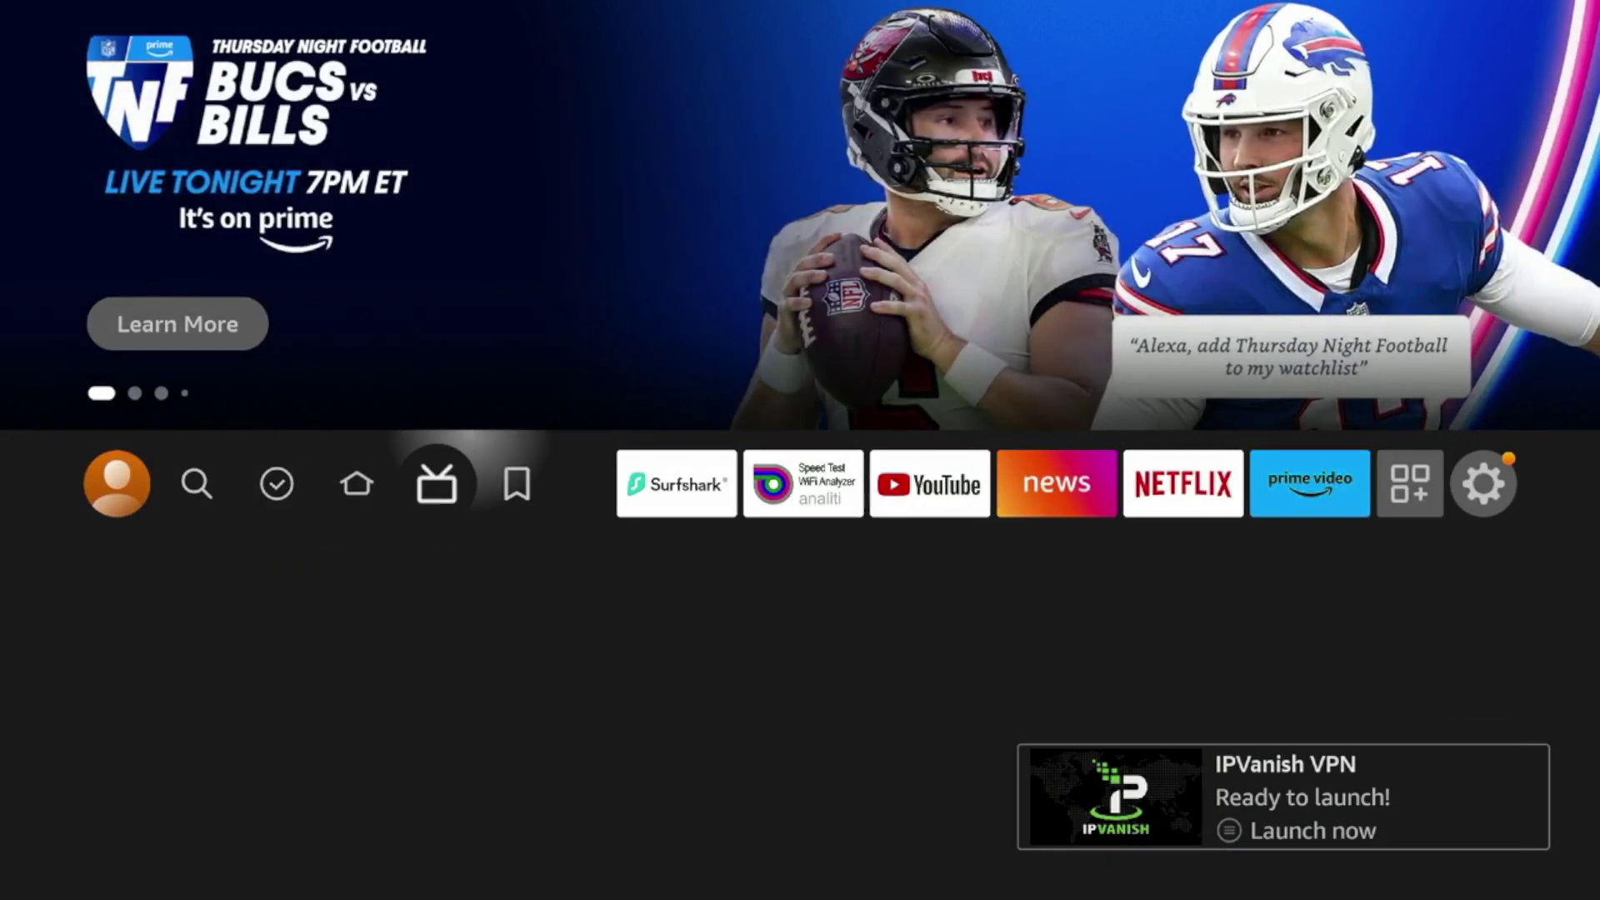
Use Move to front on IPVanish in Your Apps & Channels so it leads the home row.
key(Right)
key(Right)
key(Right)
key(Right)
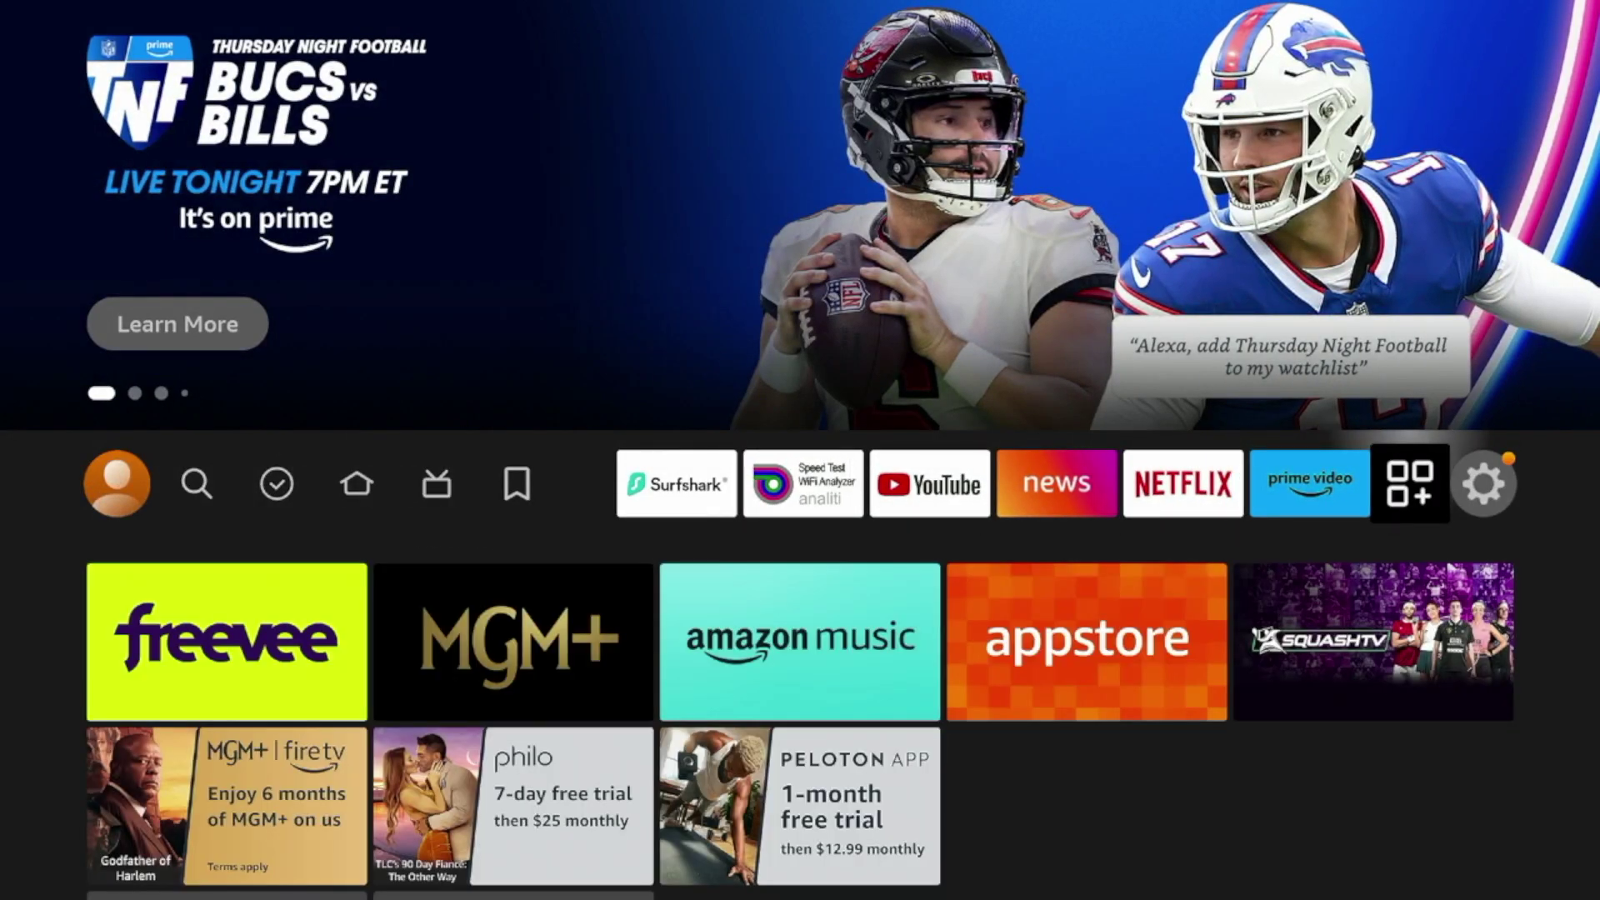
key(Return)
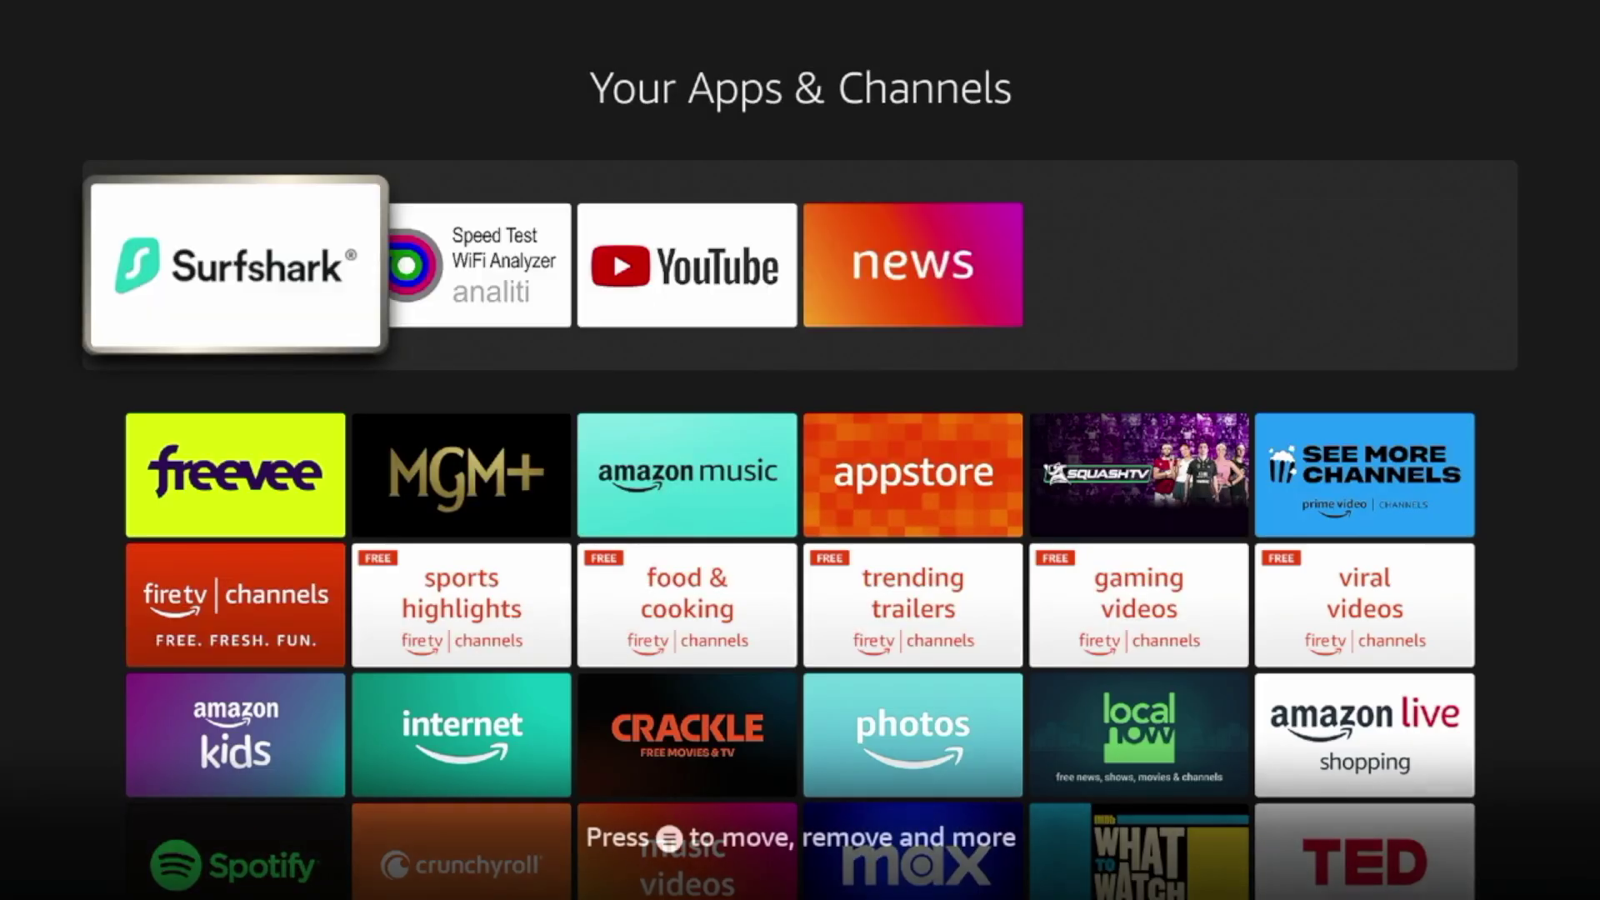
key(Down)
key(Down)
key(Down)
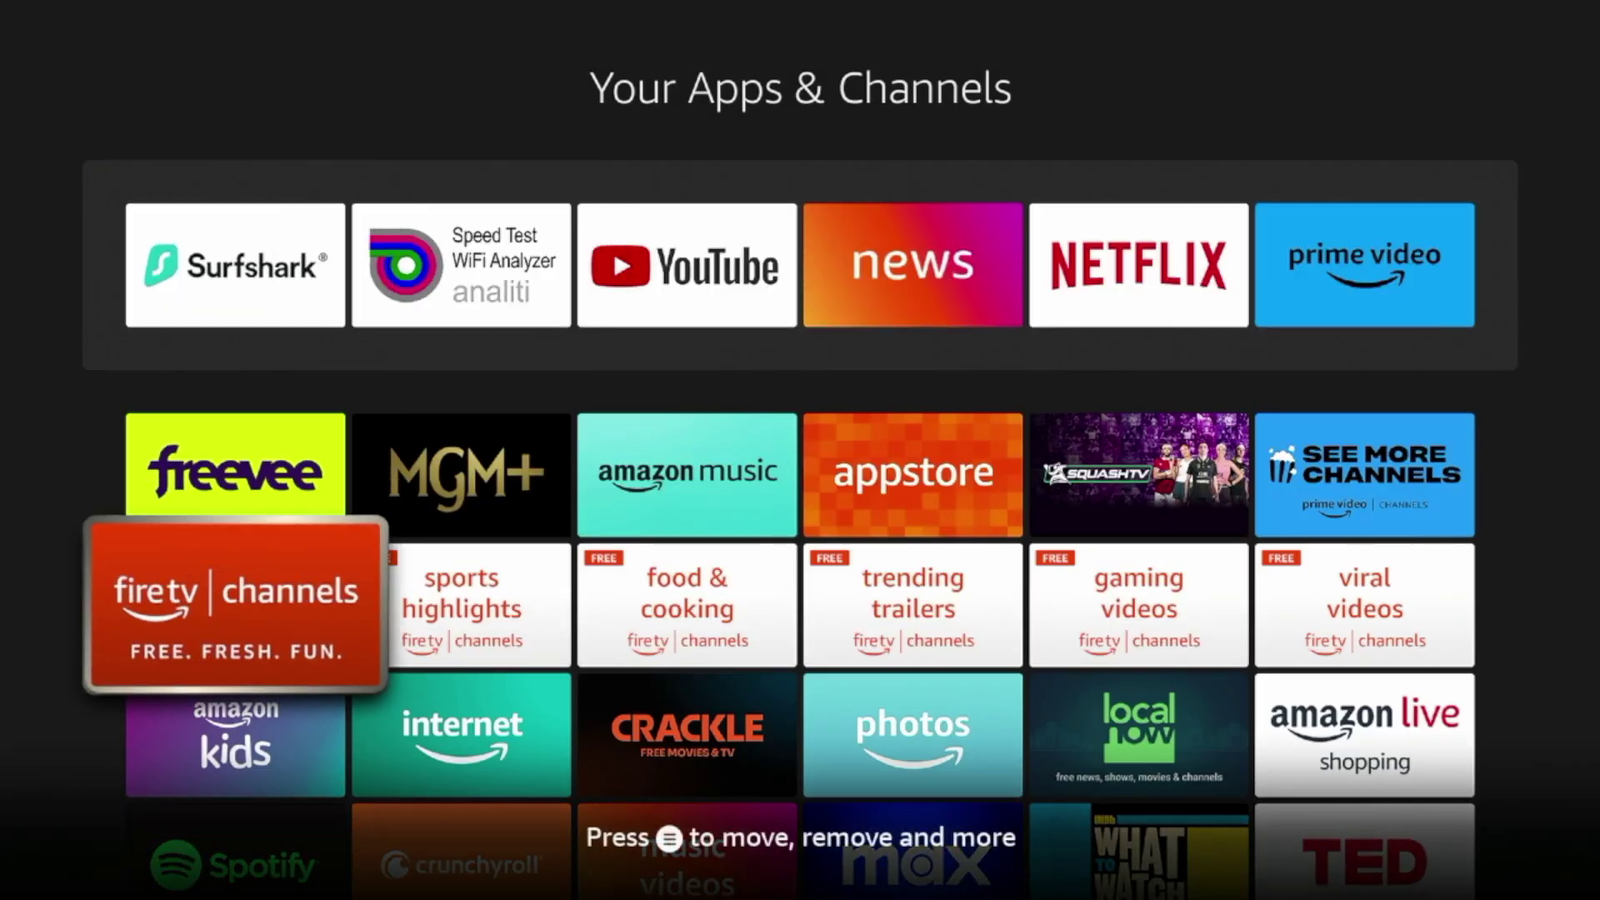
key(Down)
key(Down)
key(Down)
key(Right)
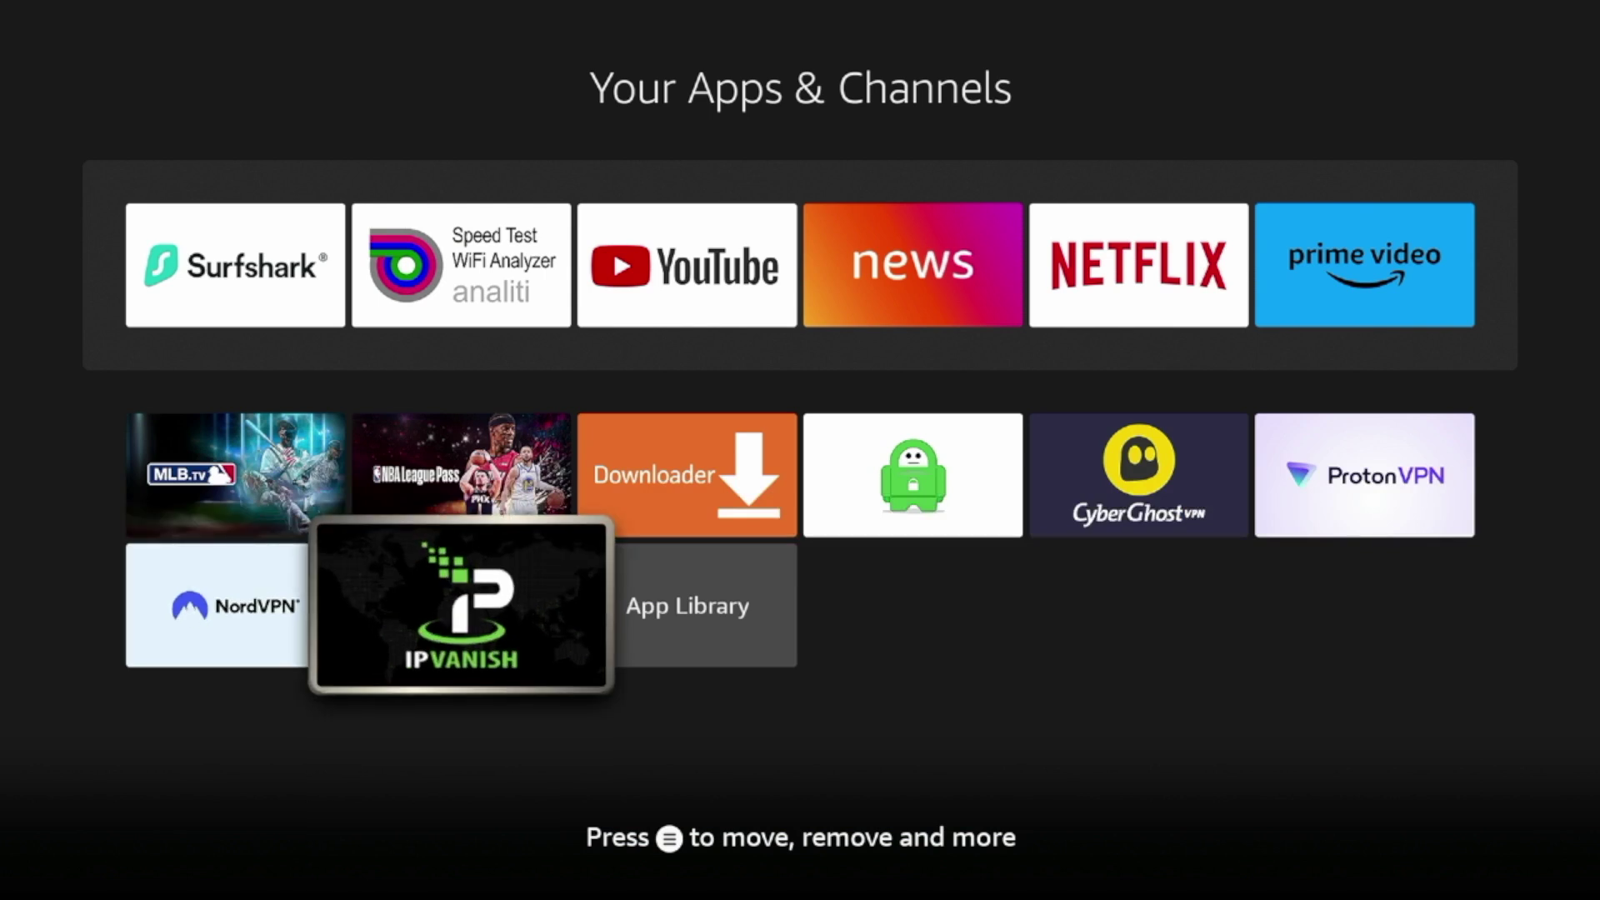
key(Menu)
key(Down)
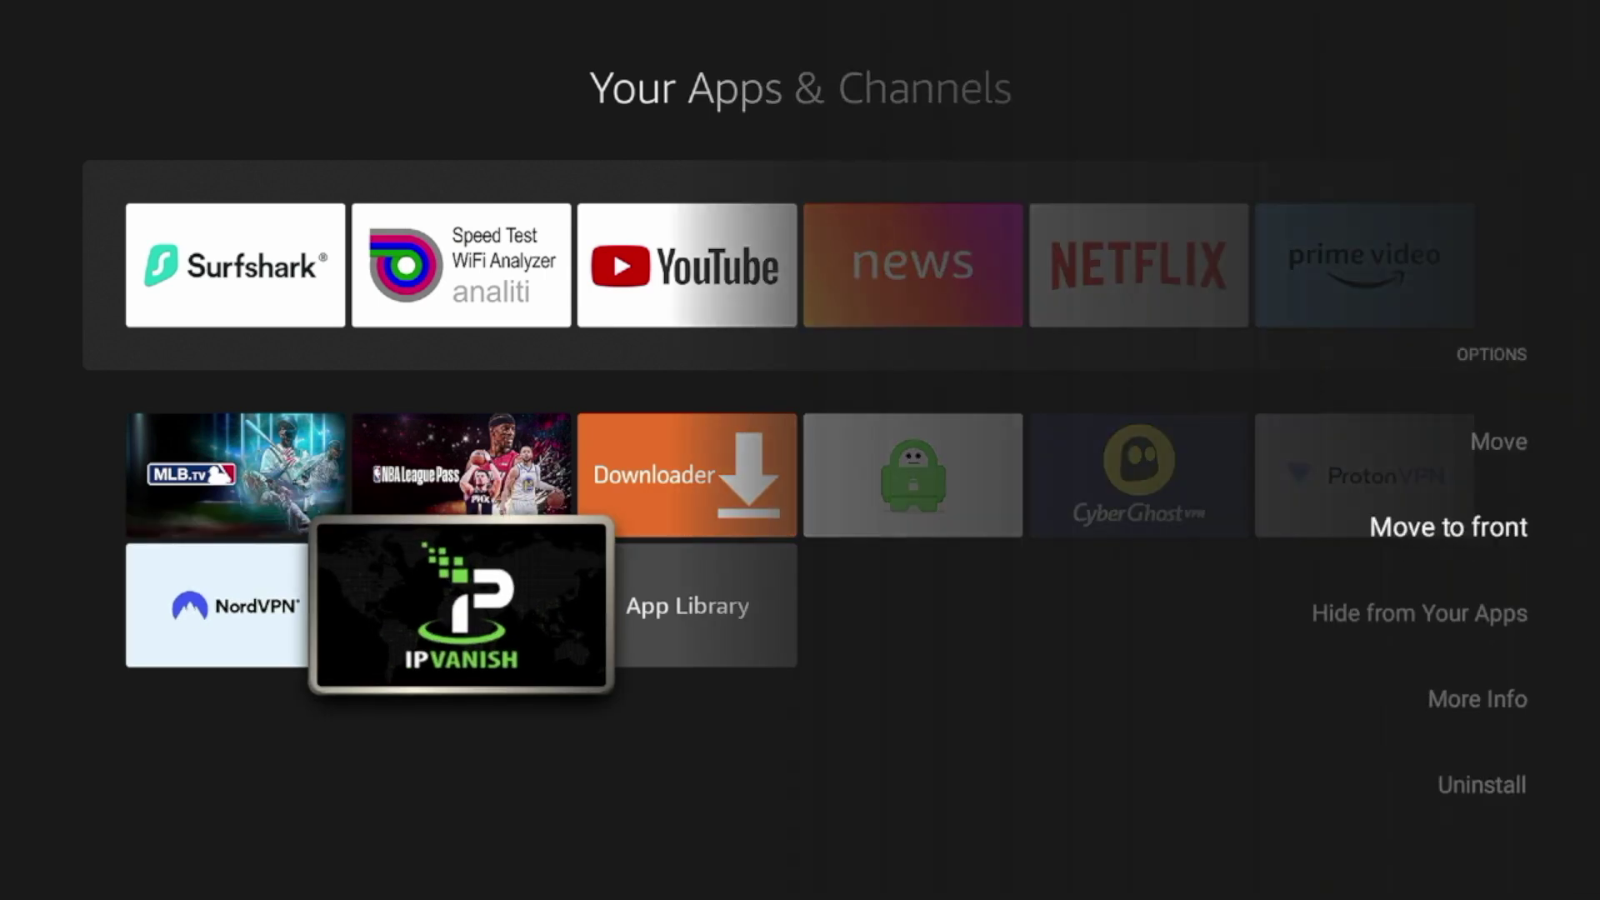
key(Return)
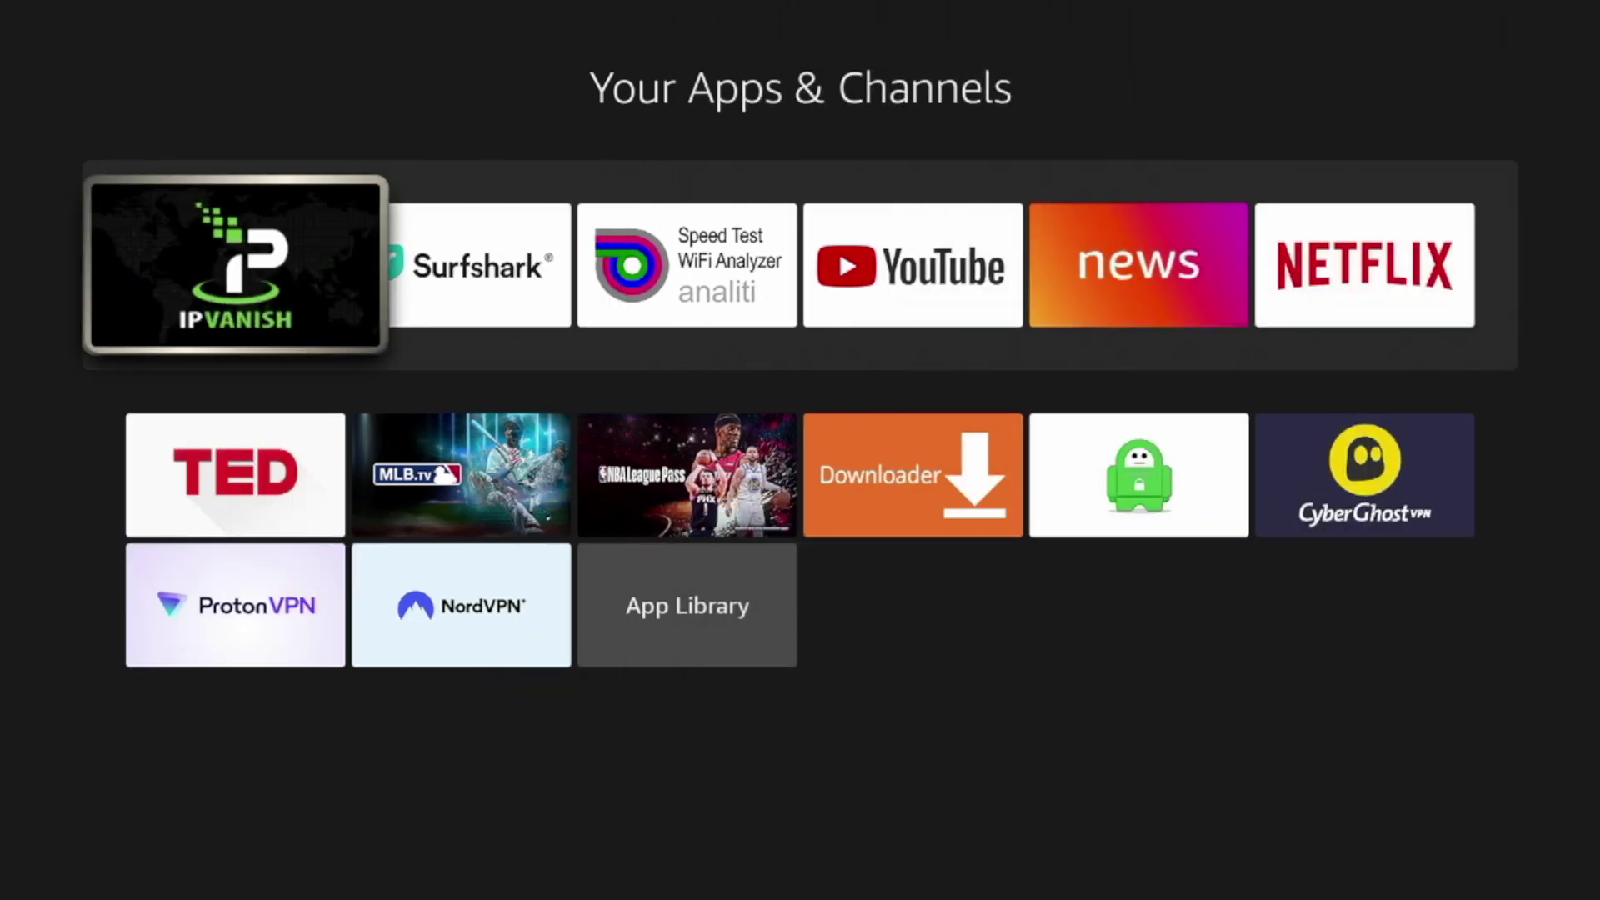
key(Home)
key(Right)
key(Right)
key(Right)
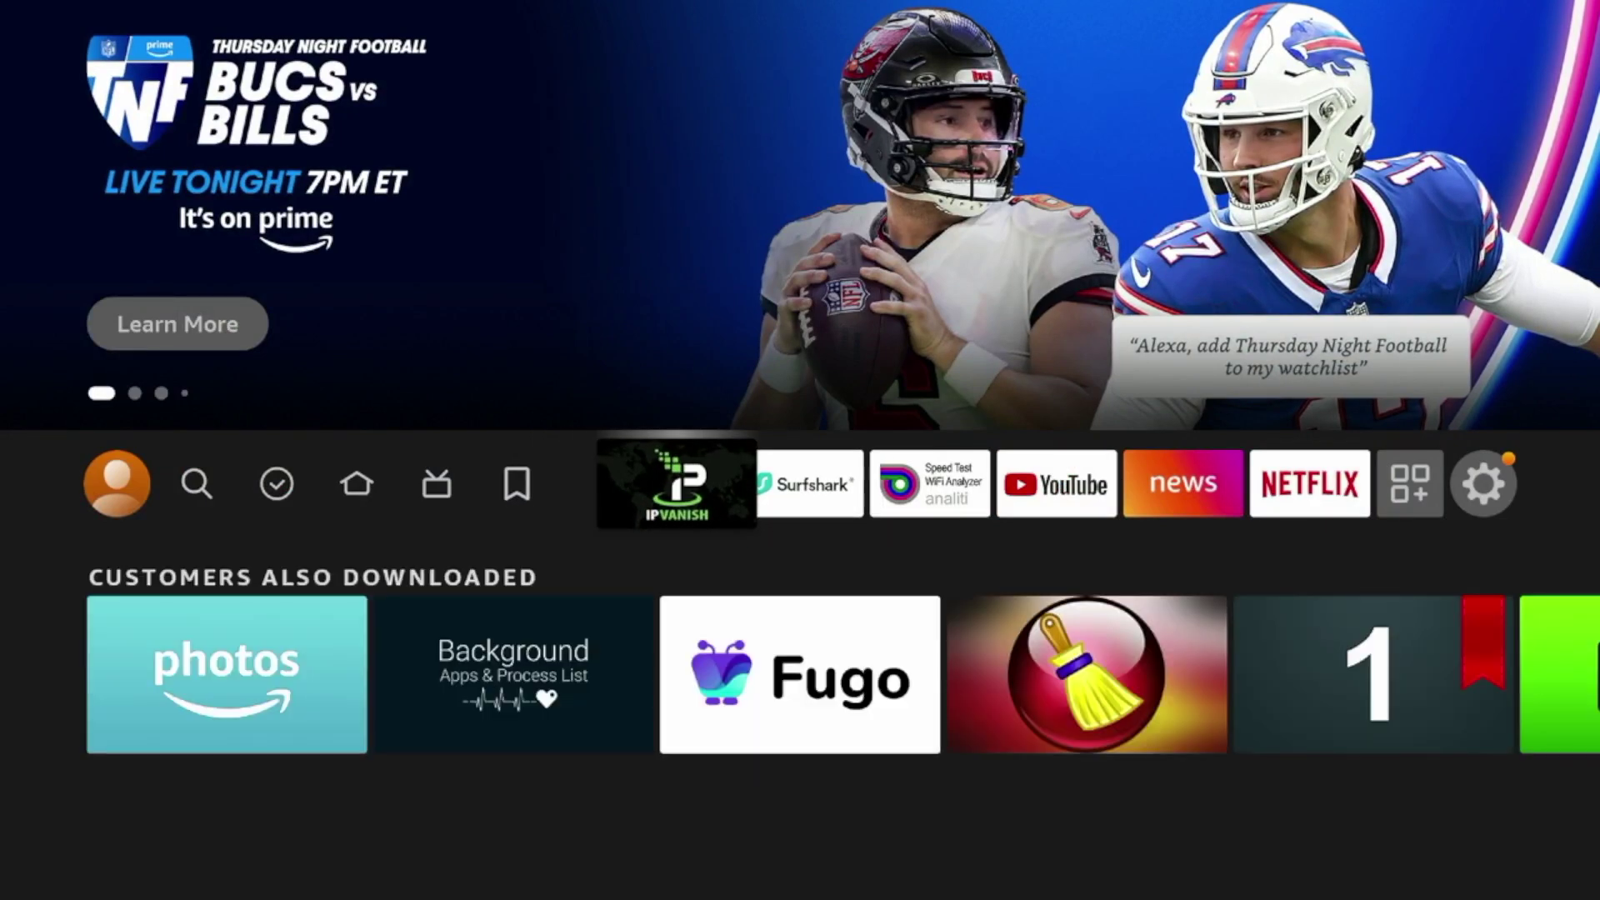
Launch IPVanish, enter the account username and password, and log in.
key(Return)
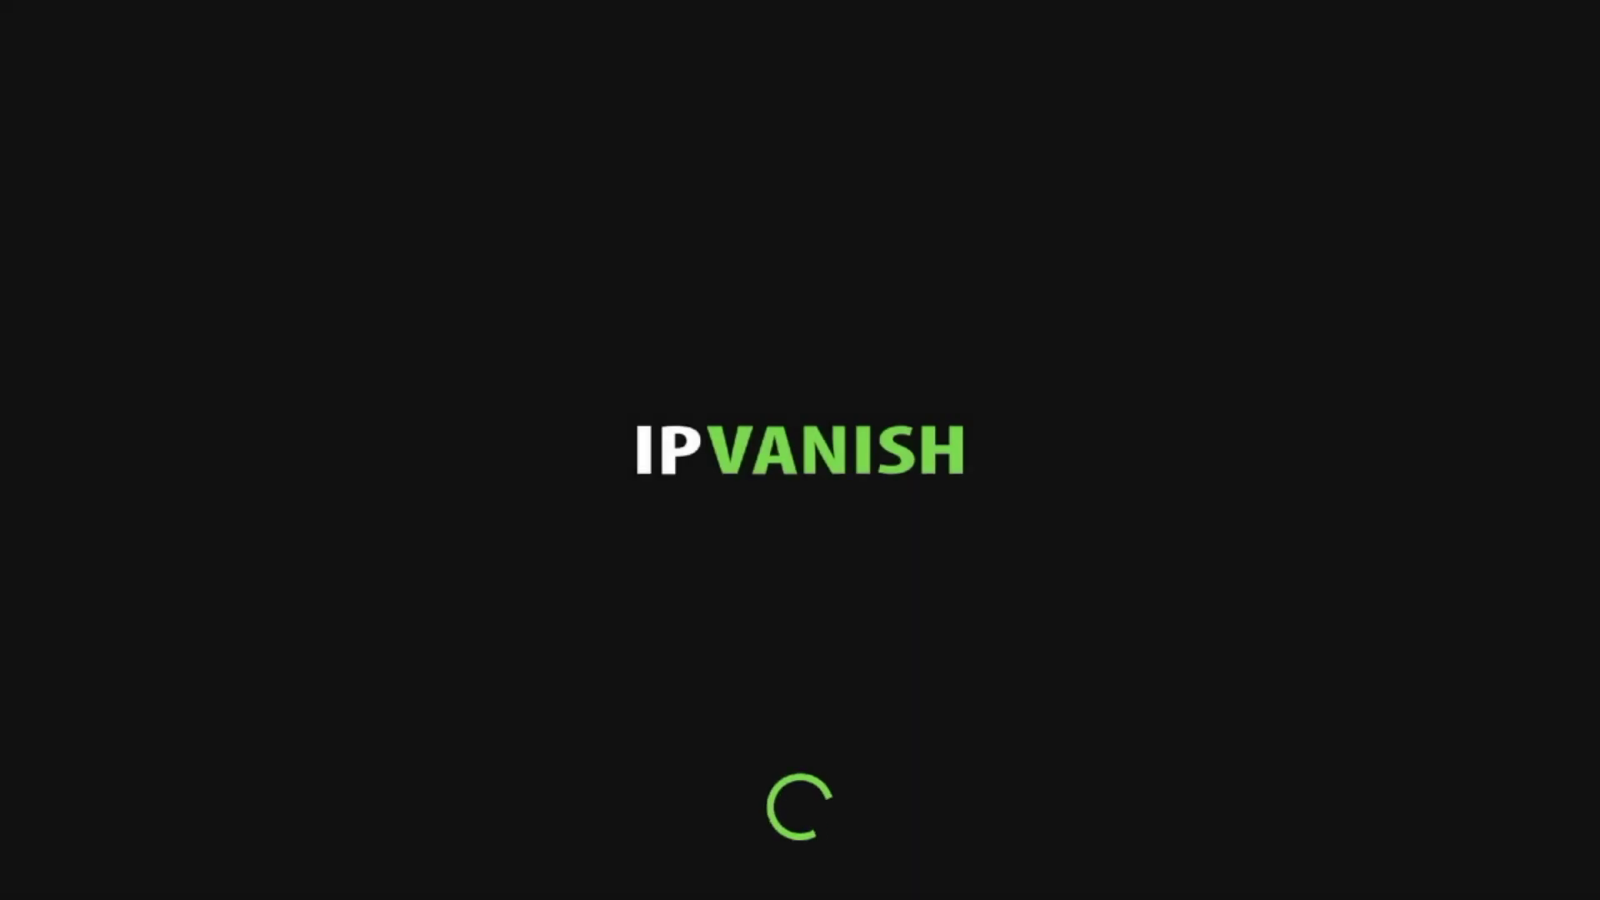
key(Down)
key(Up)
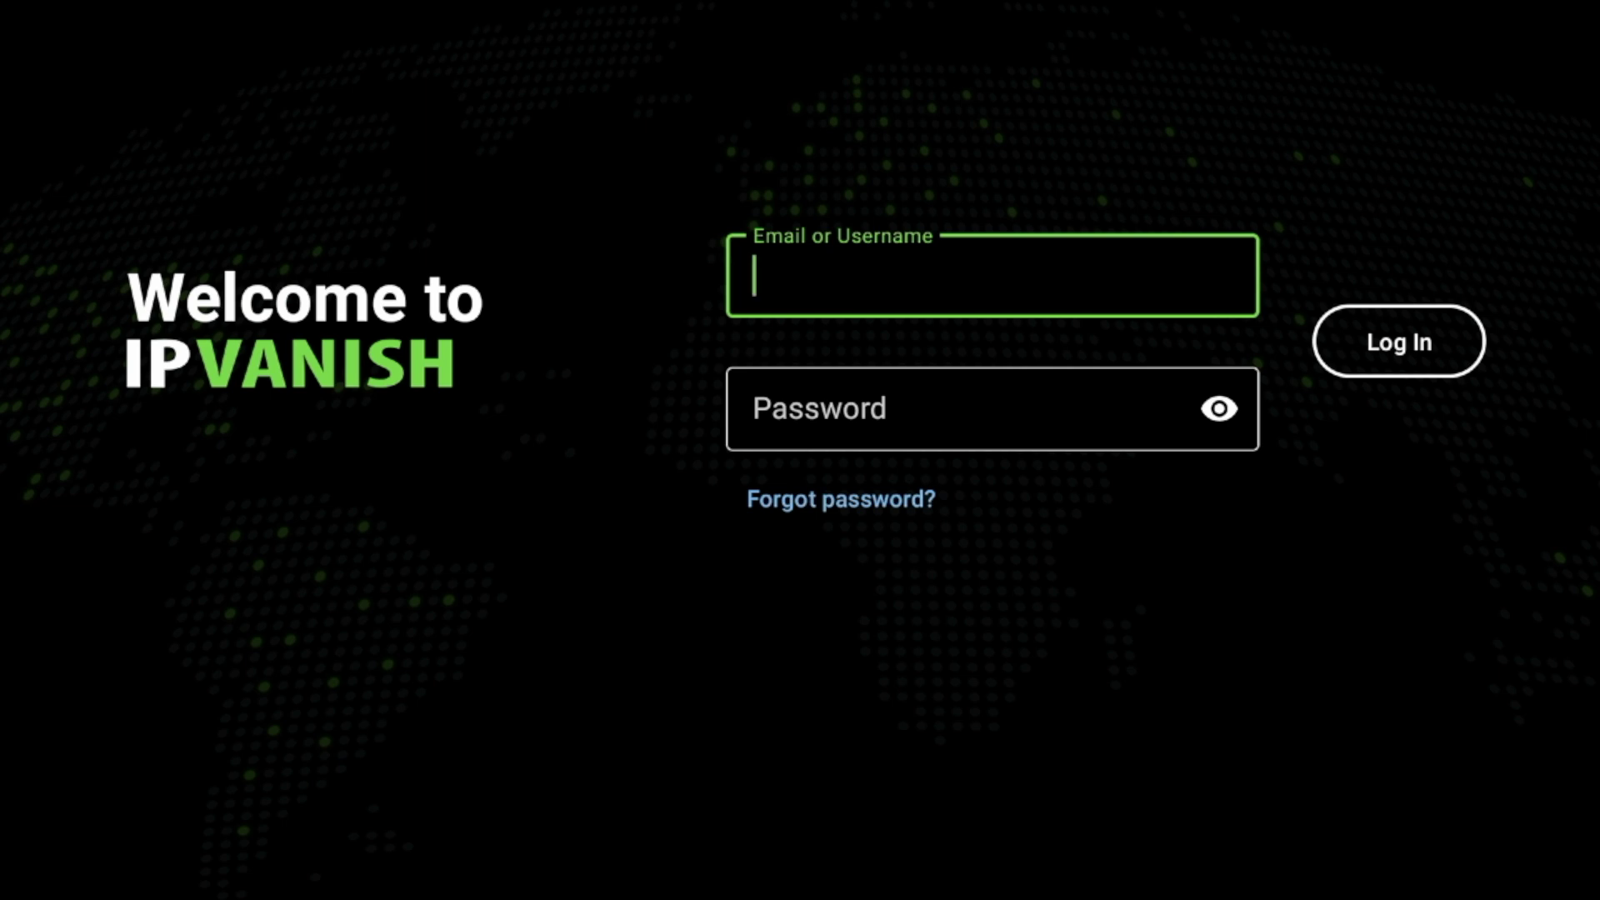
click(958, 408)
click(958, 275)
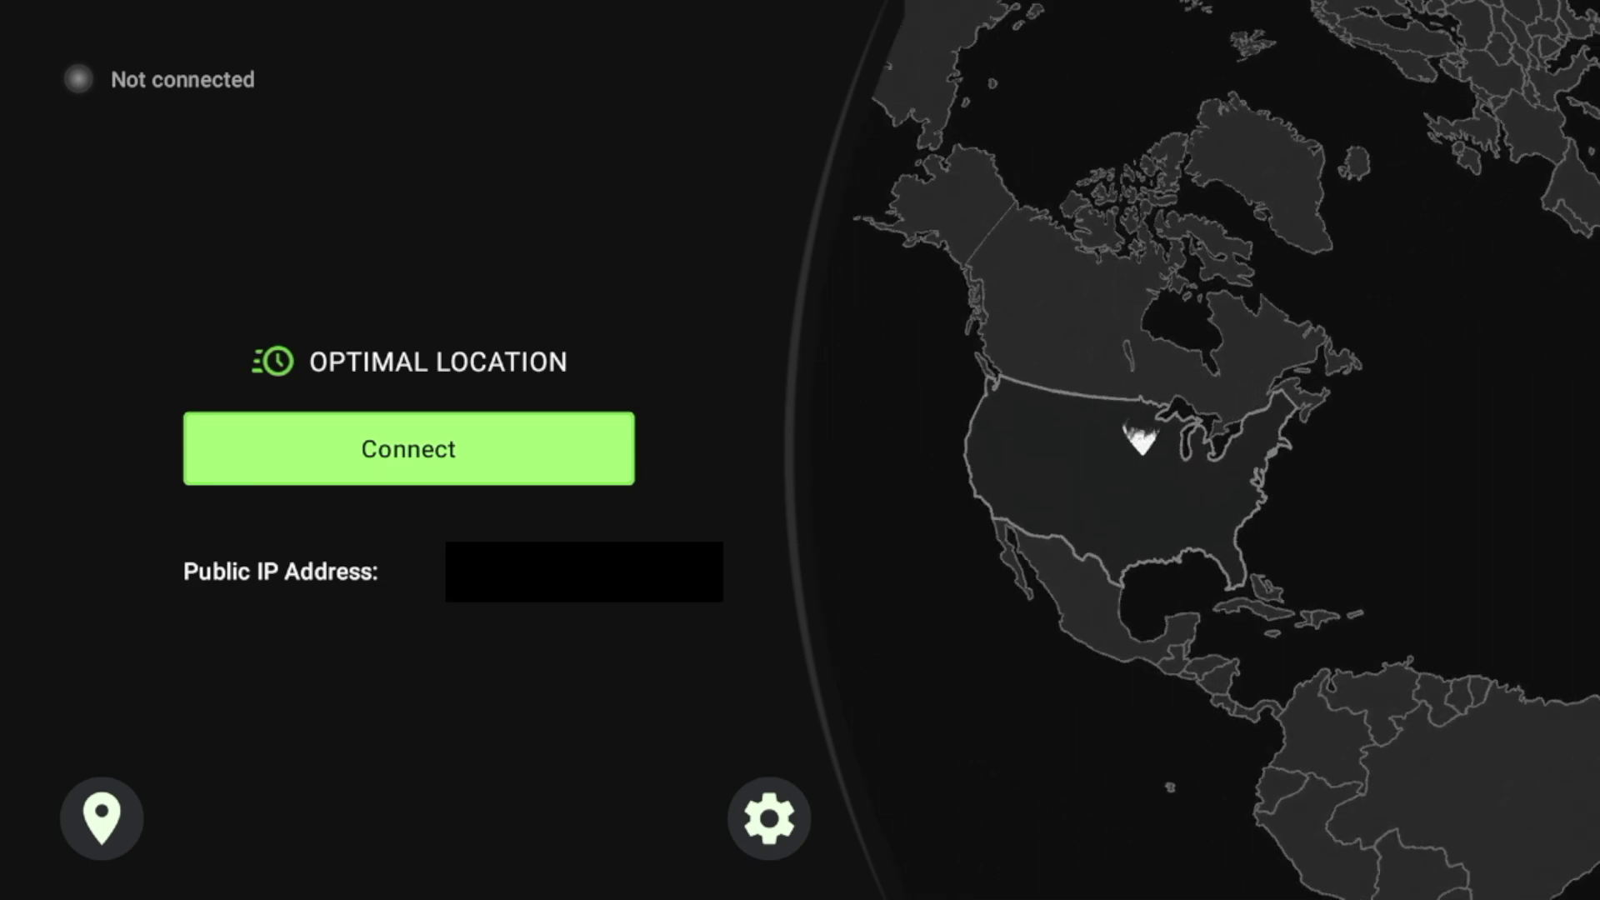
key(Return)
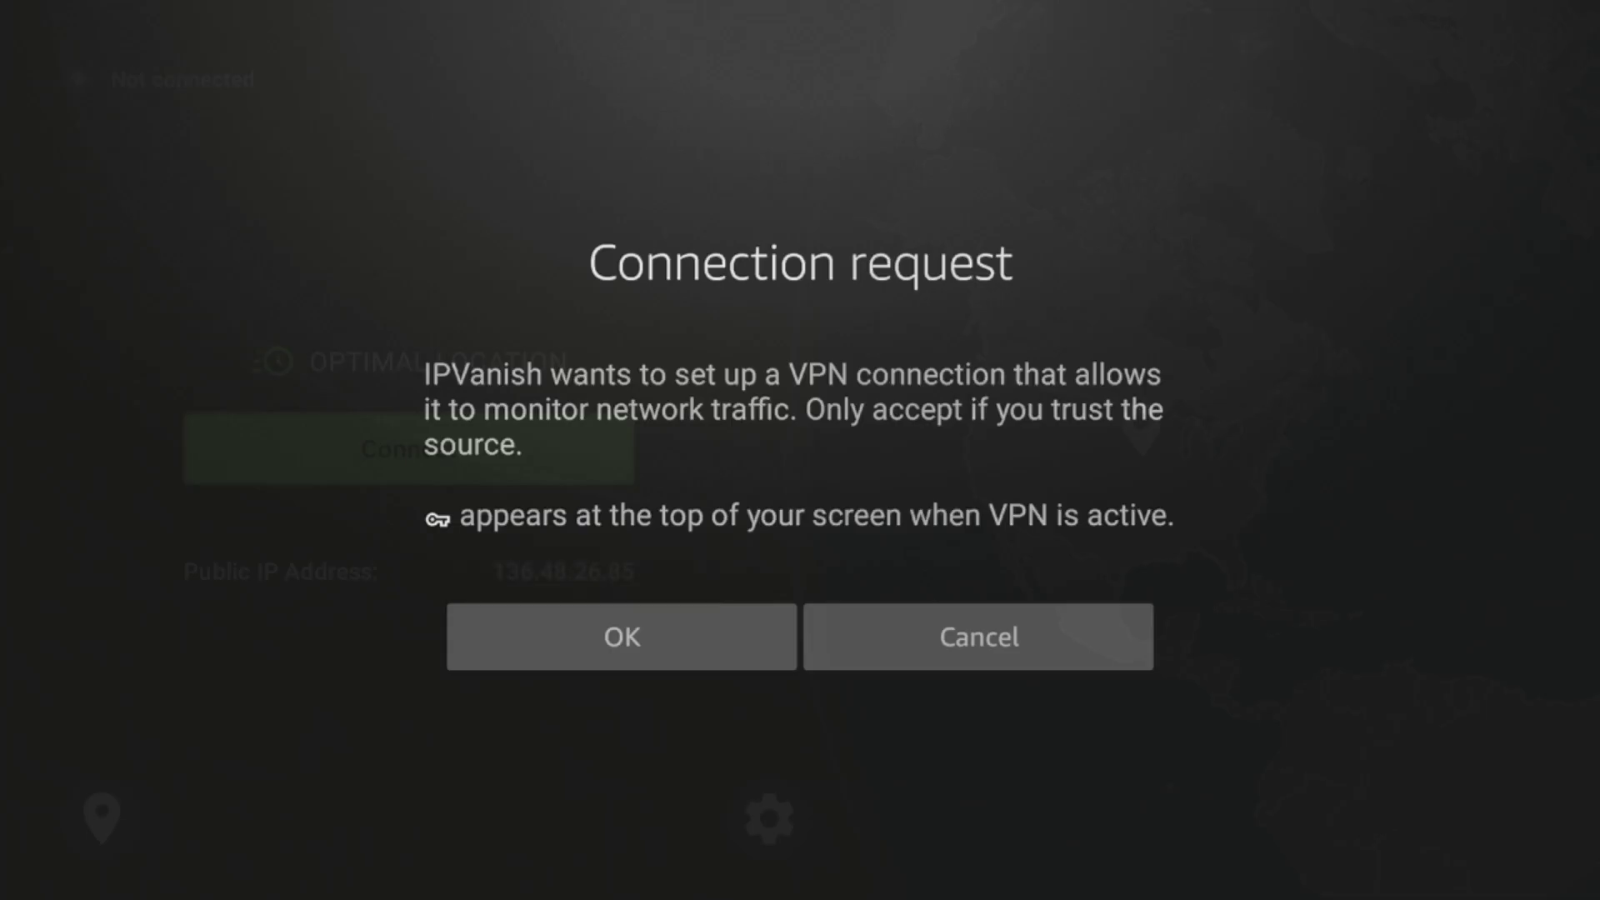
Accept the VPN connection request and connect to Minneapolis, US with IP 173.255.172.13.
key(Down)
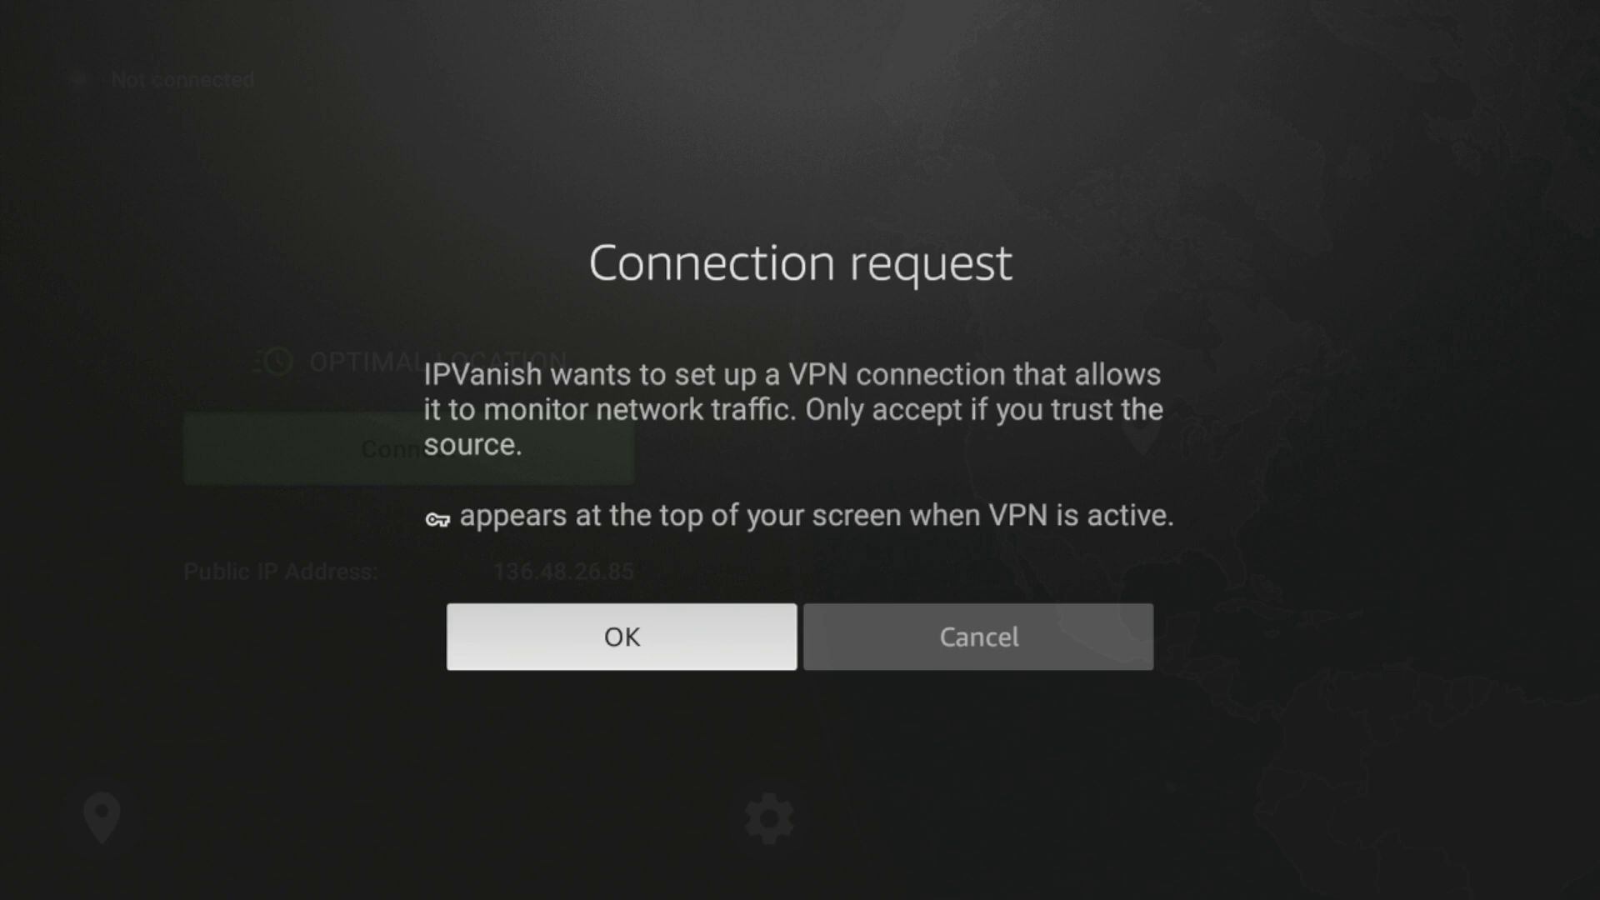
key(Return)
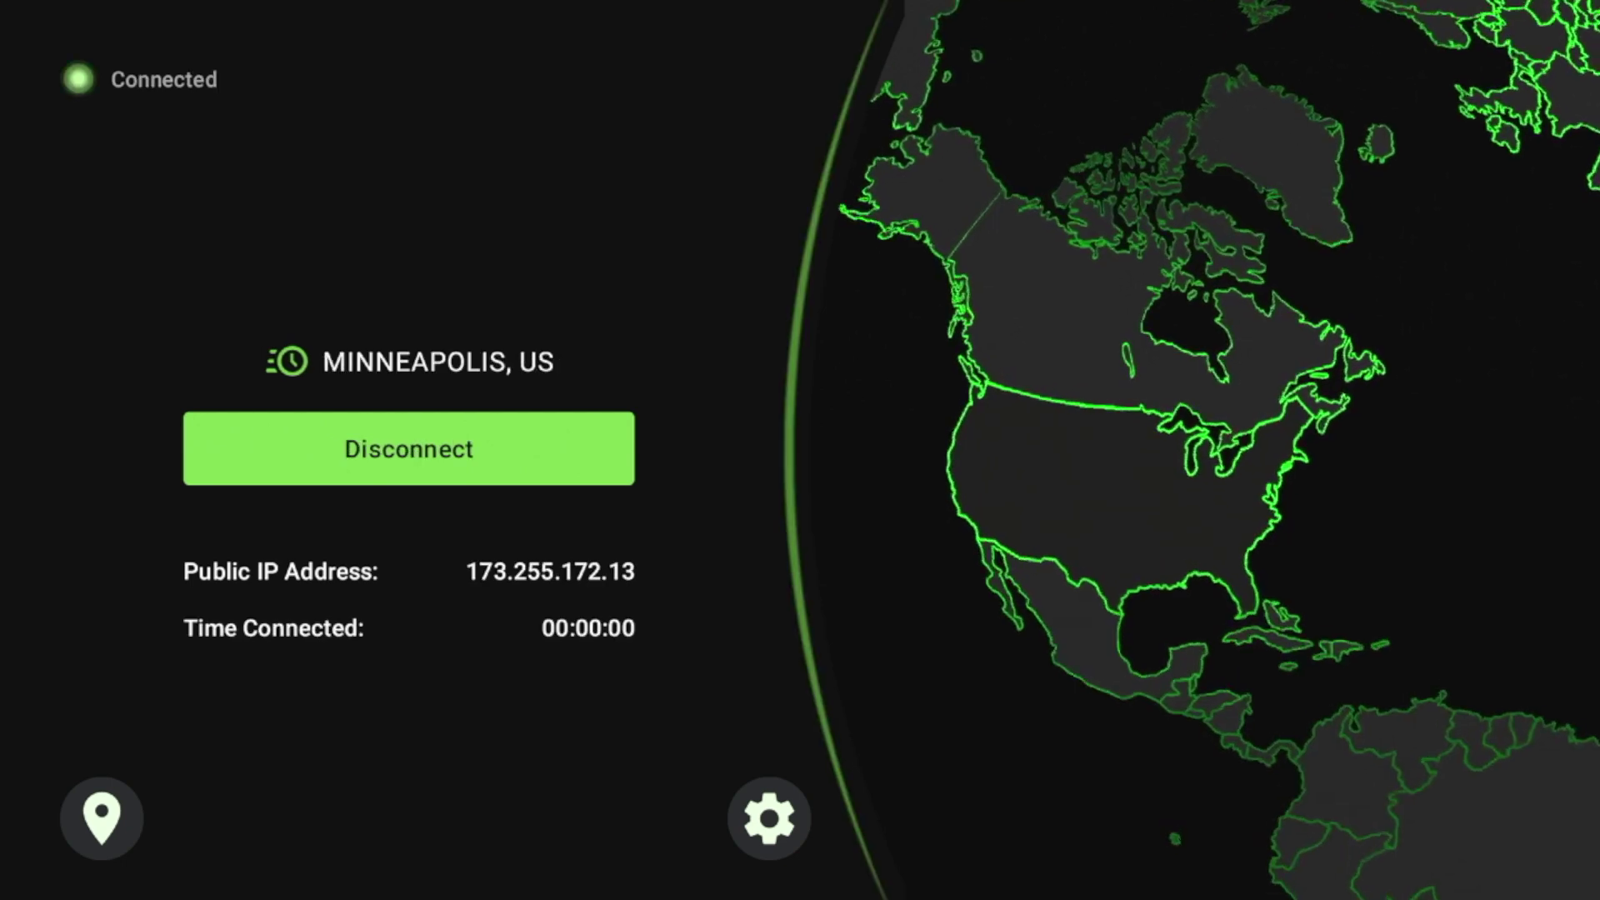
key(Down)
key(Up)
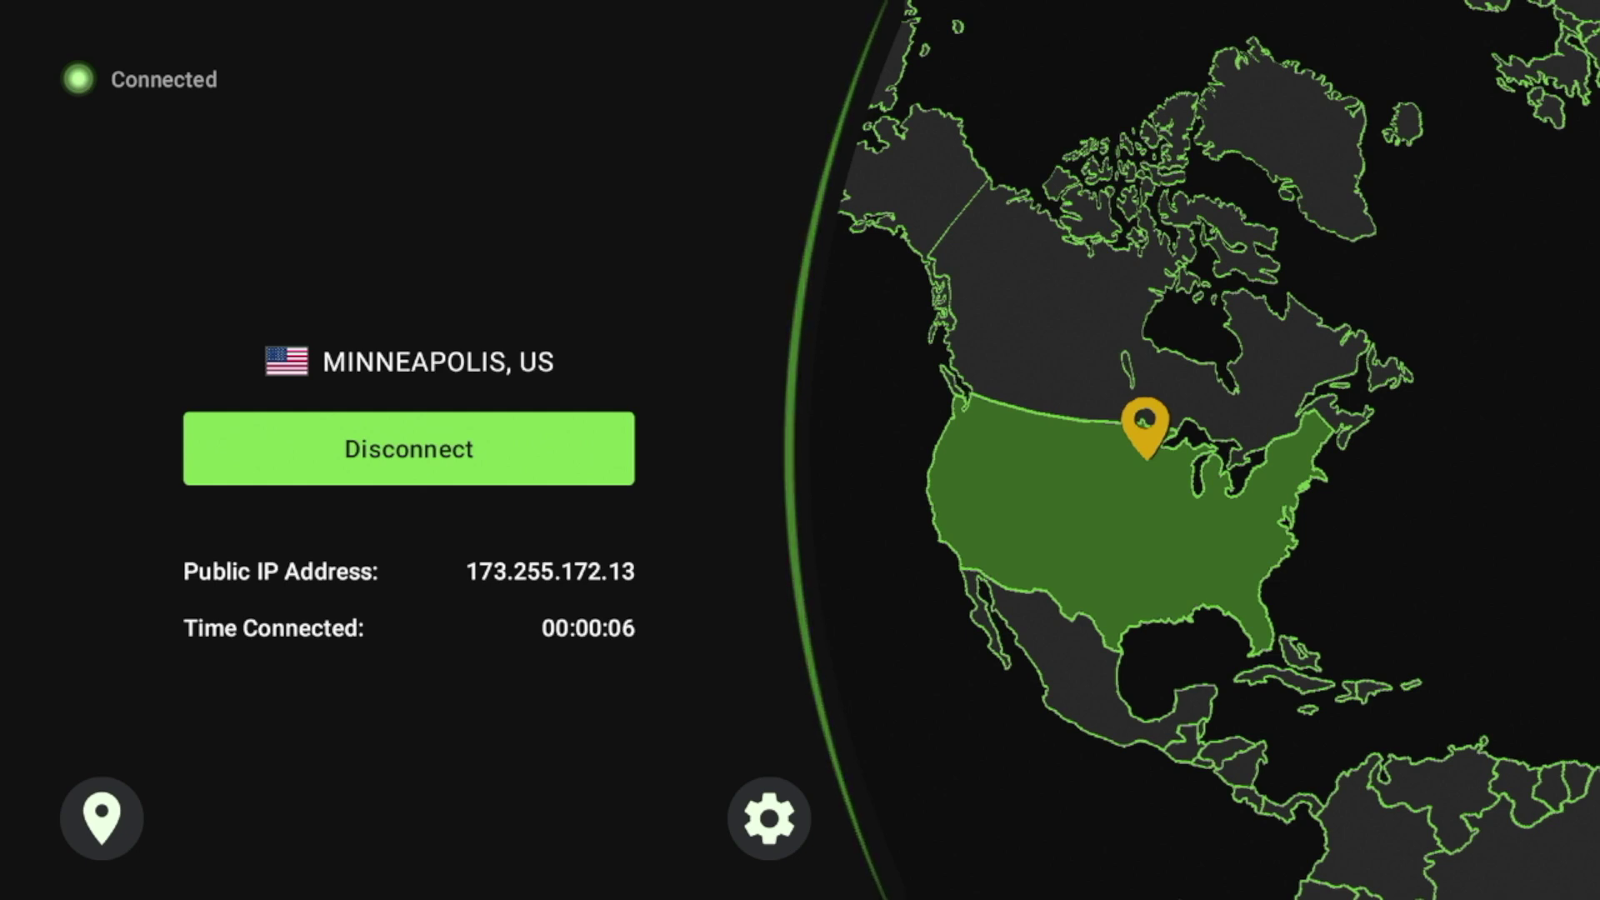
key(Down)
key(Up)
key(Down)
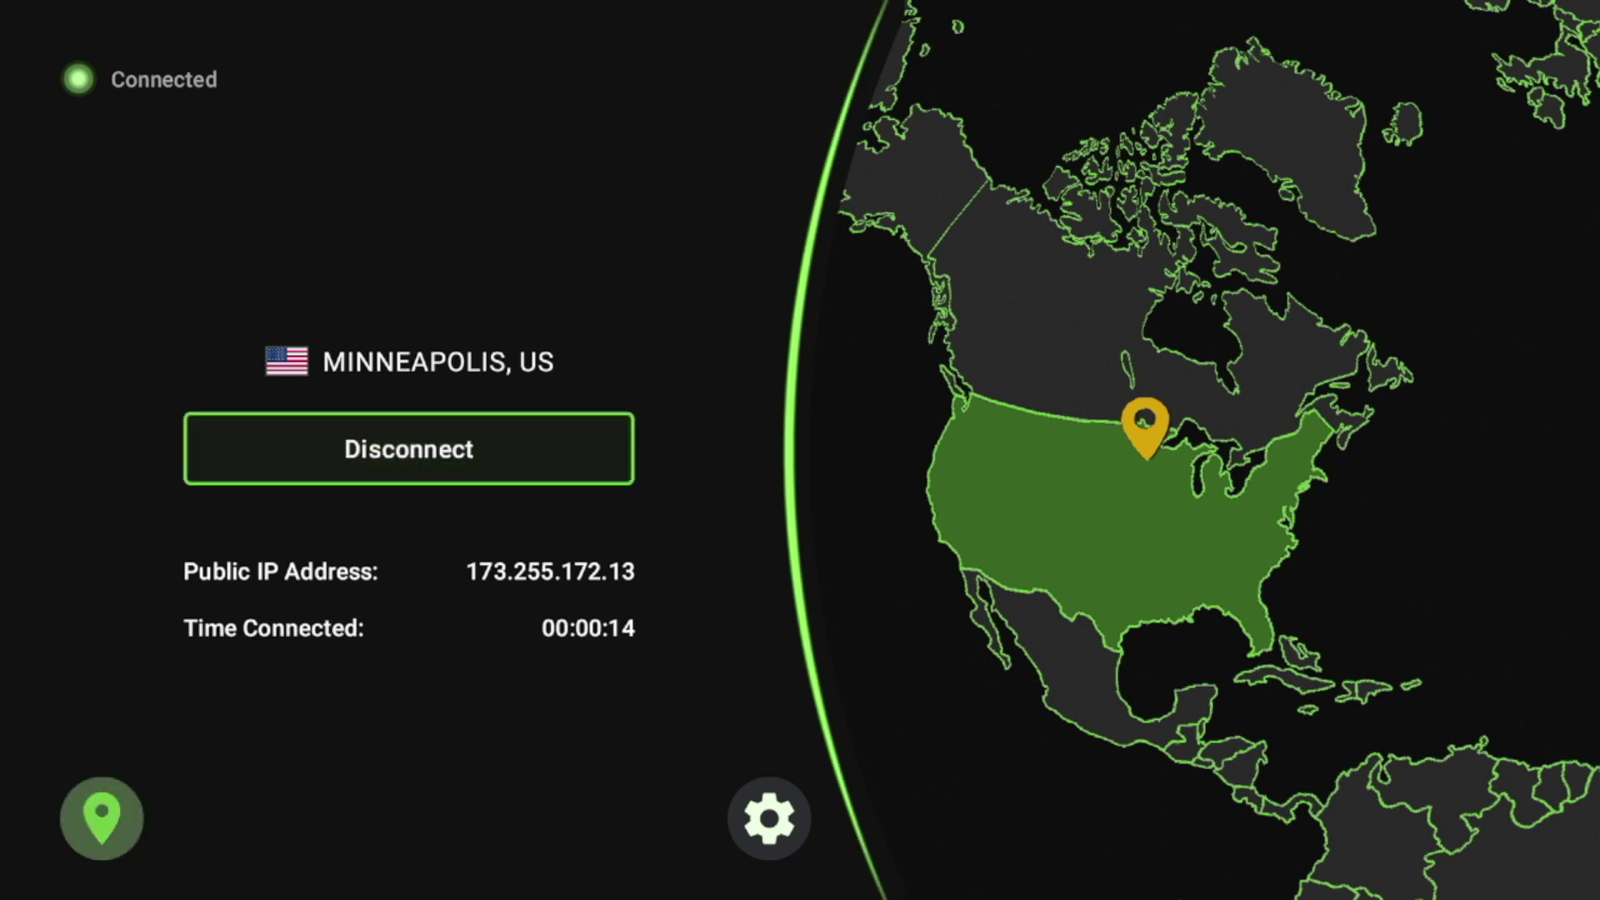
key(Up)
key(Right)
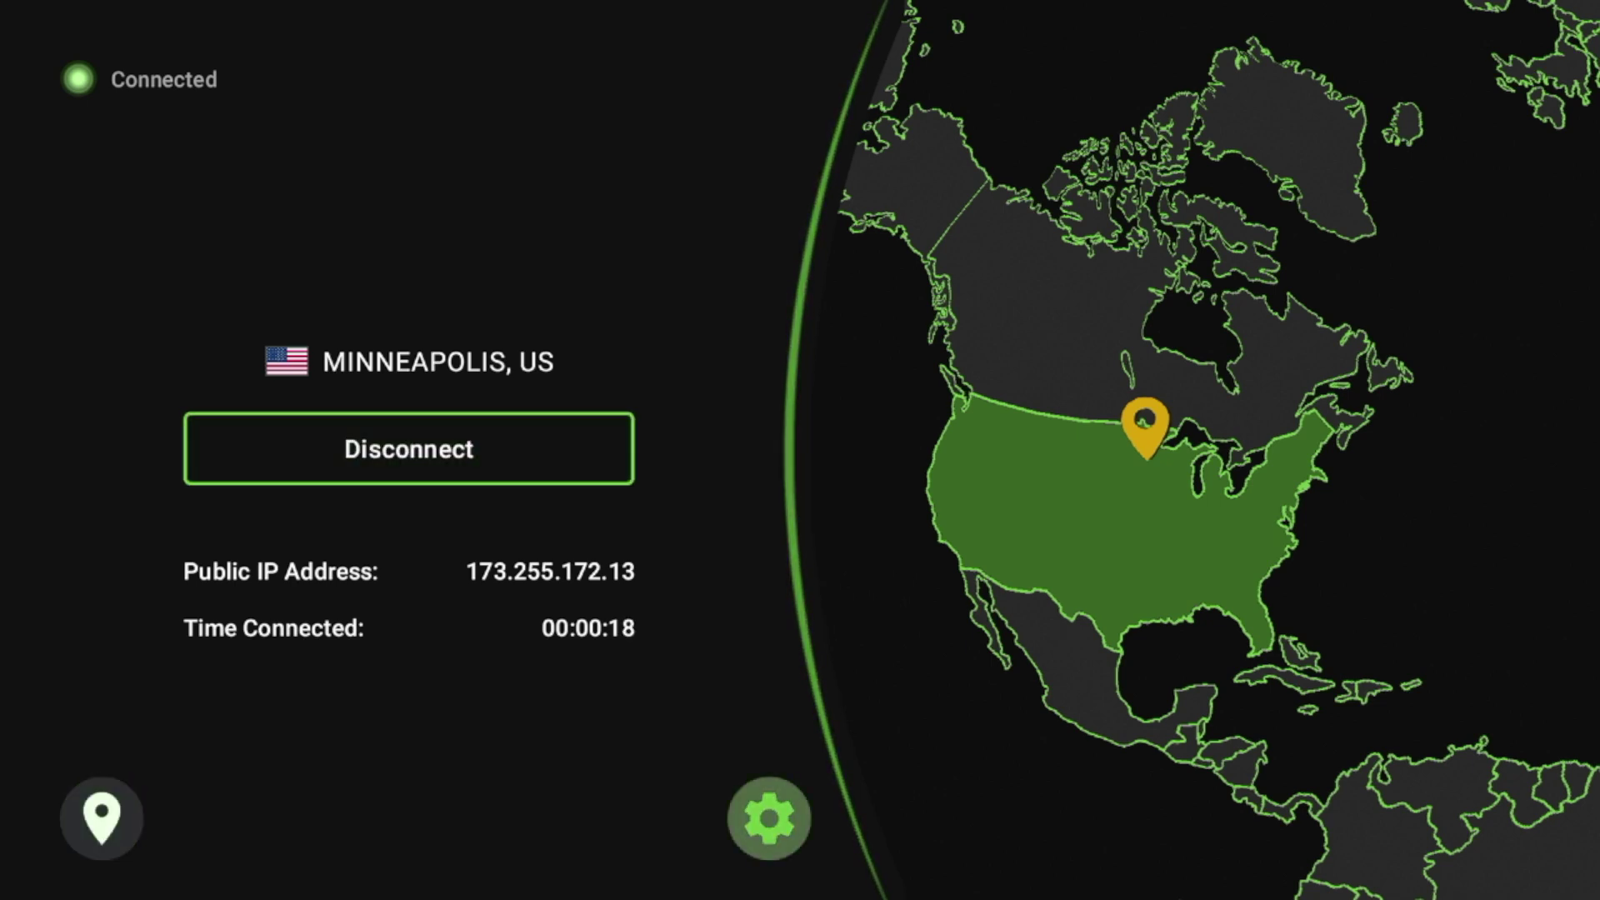
In IPVanish settings, compare OpenVPN with WireGuard and keep WireGuard as the protocol.
key(Return)
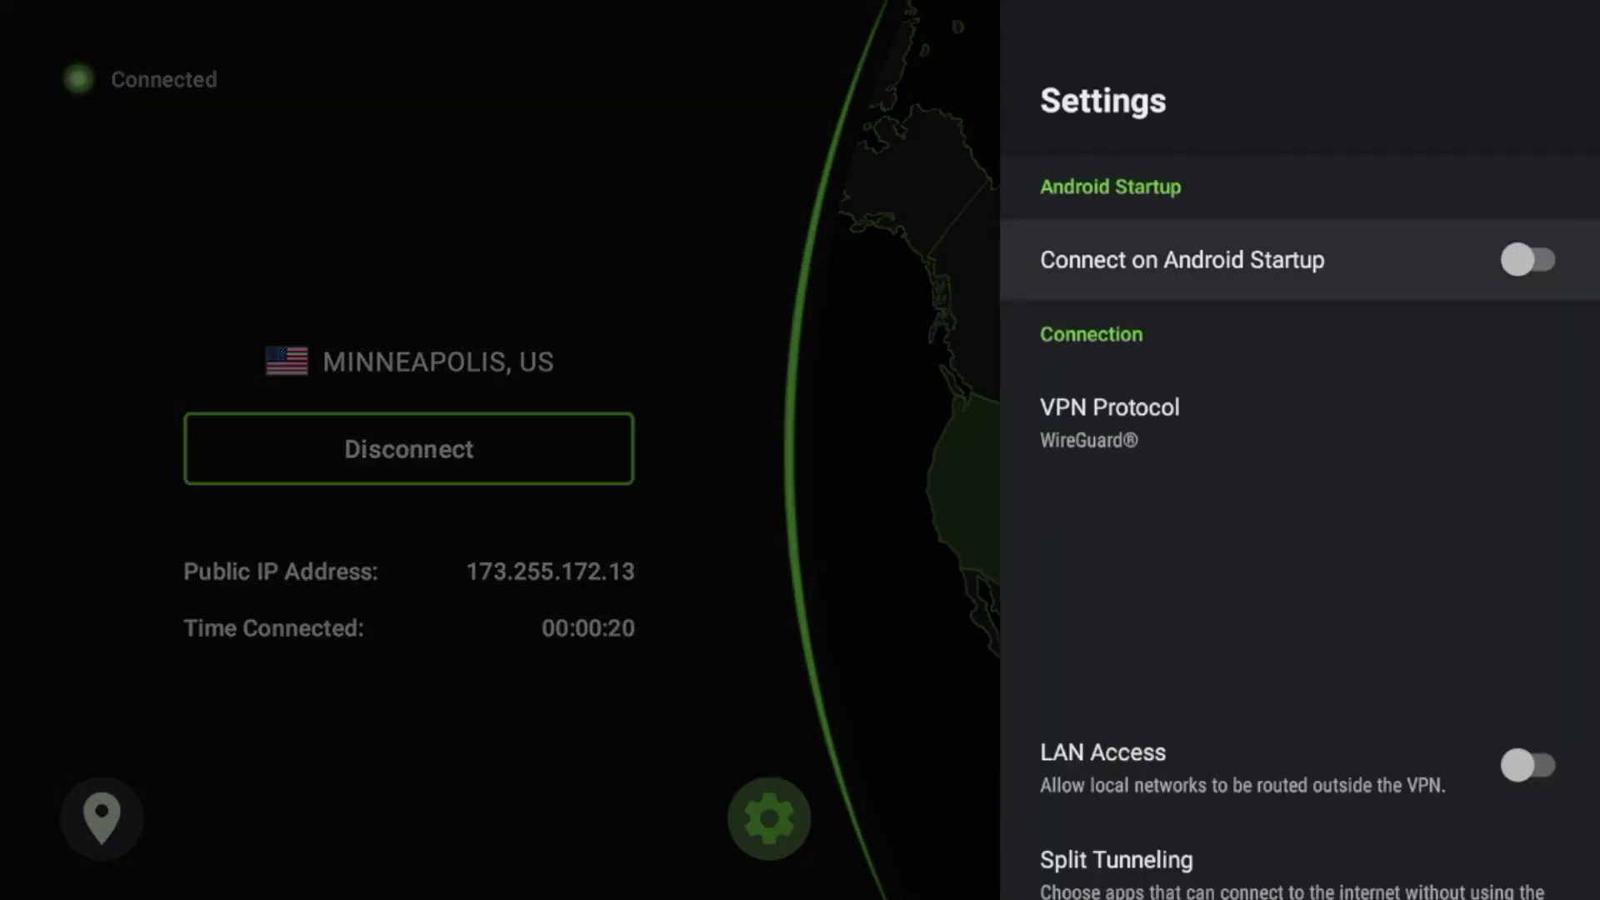
key(Down)
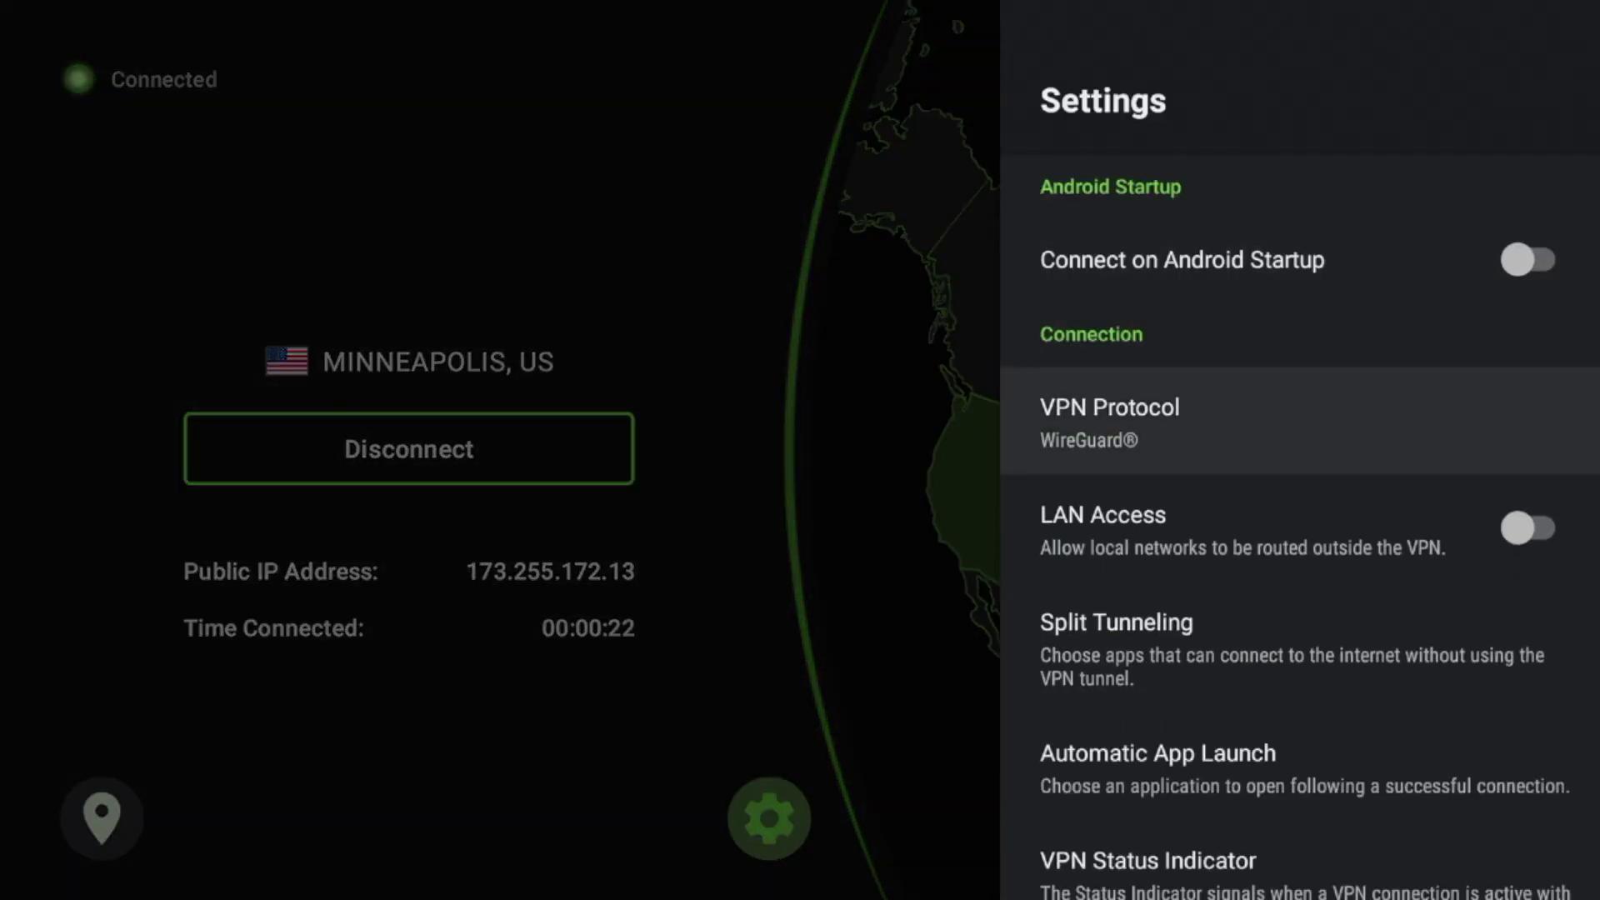
key(Return)
key(Down)
key(Up)
key(Down)
key(Up)
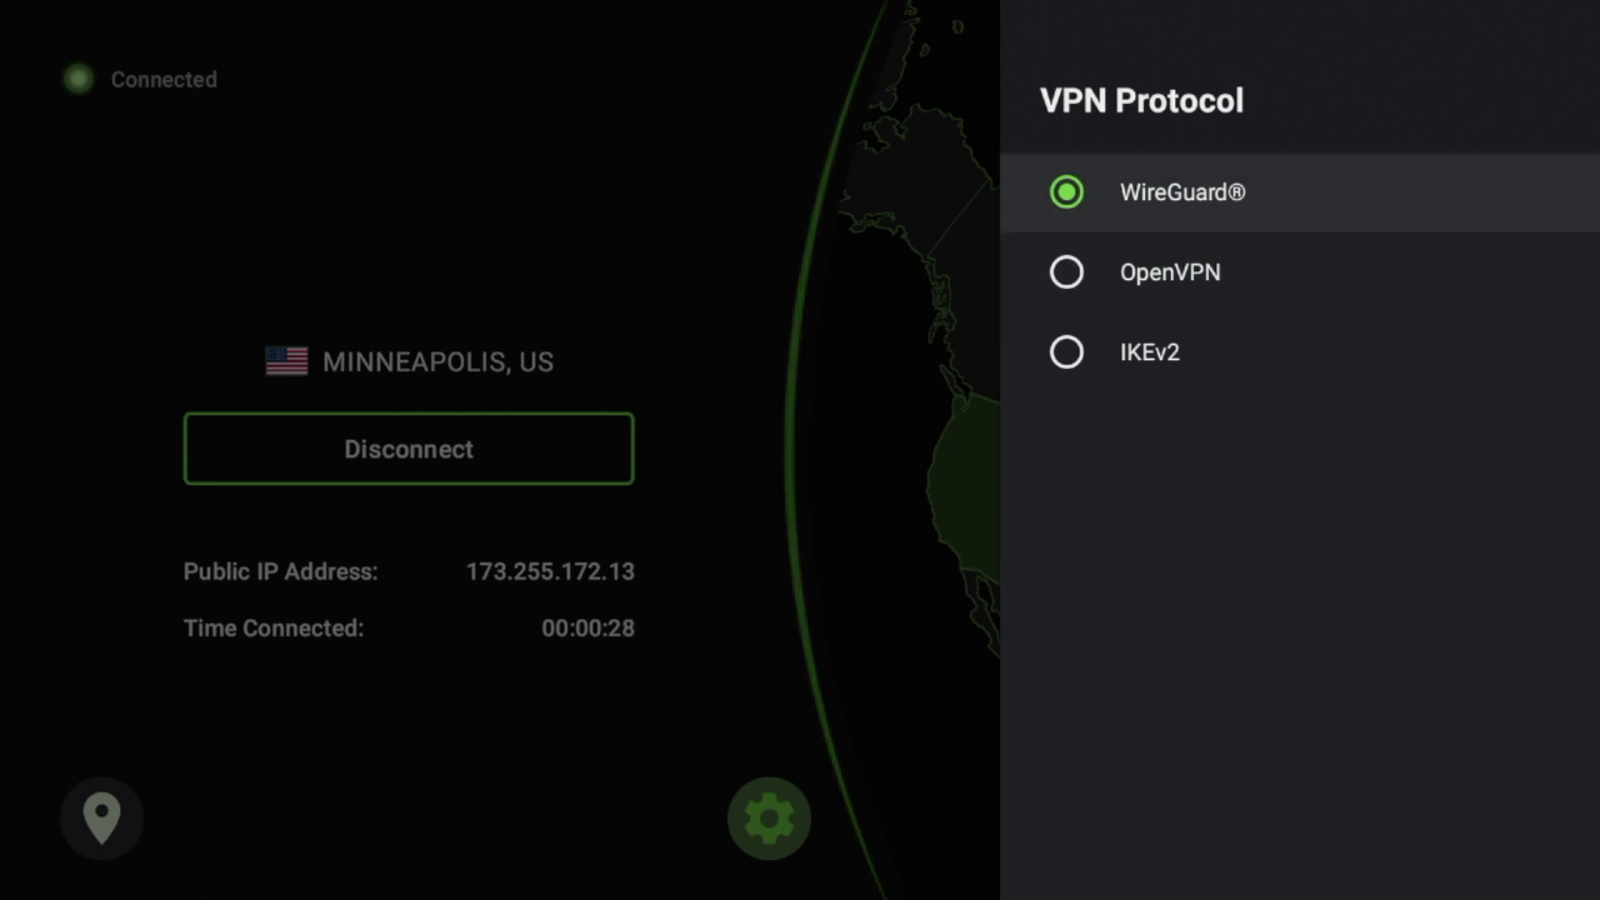
key(Escape)
key(Down)
key(Down)
key(Down)
key(Down)
key(Down)
key(Down)
key(Down)
key(Down)
key(Up)
key(Up)
key(Up)
key(Up)
key(Up)
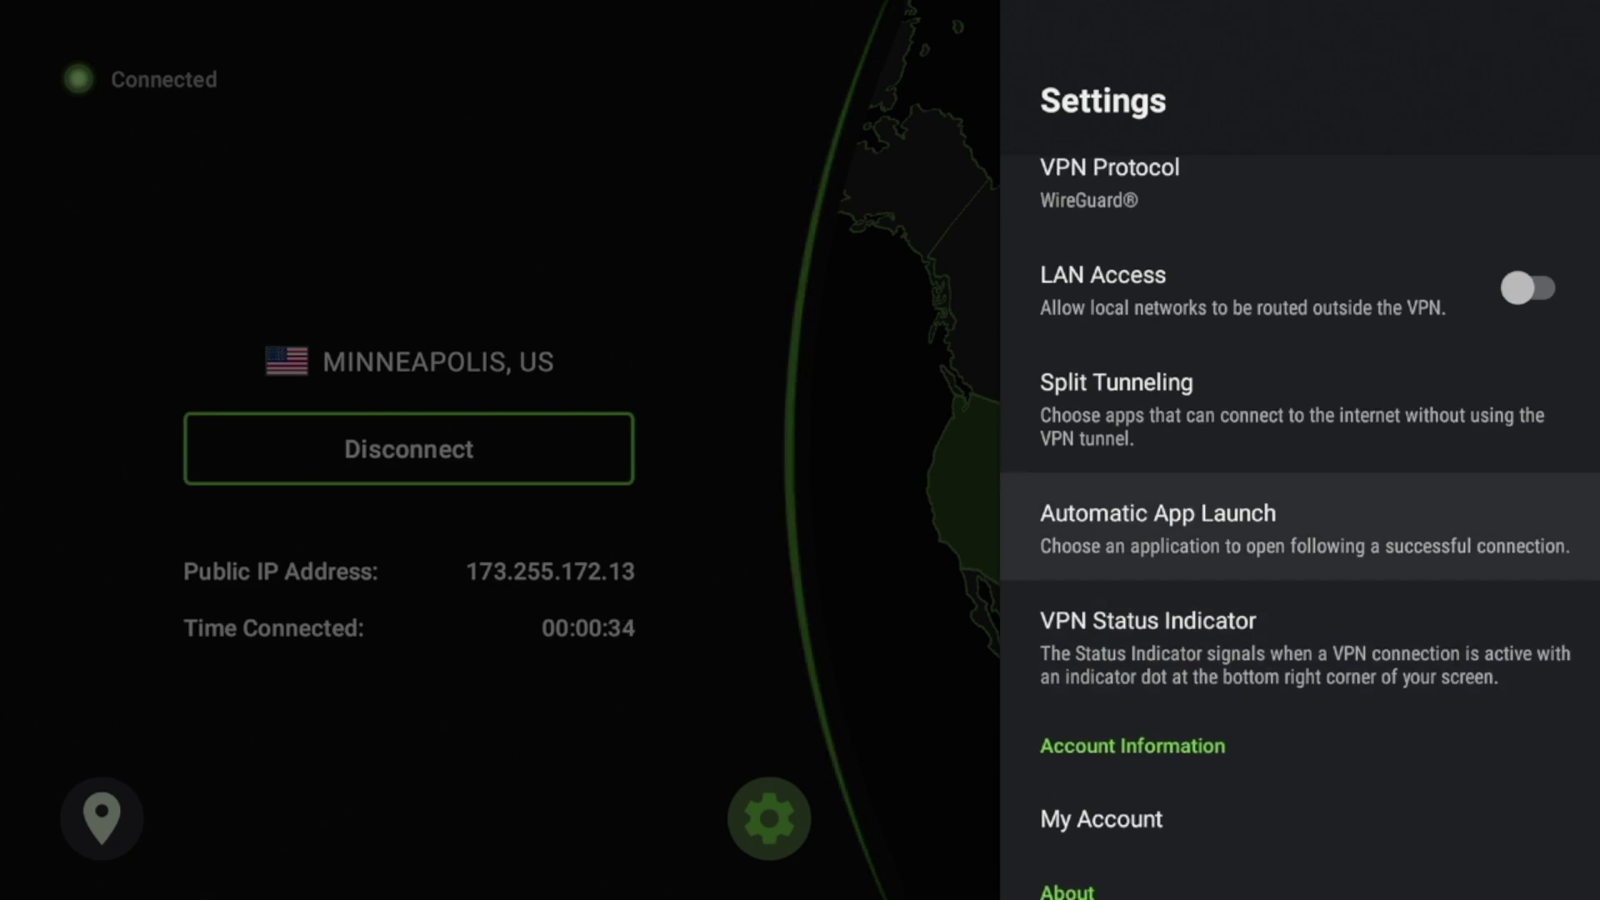
Return to the Fire TV home and bring up the Find search keyboard.
key(Home)
key(Right)
key(Left)
key(Left)
key(Left)
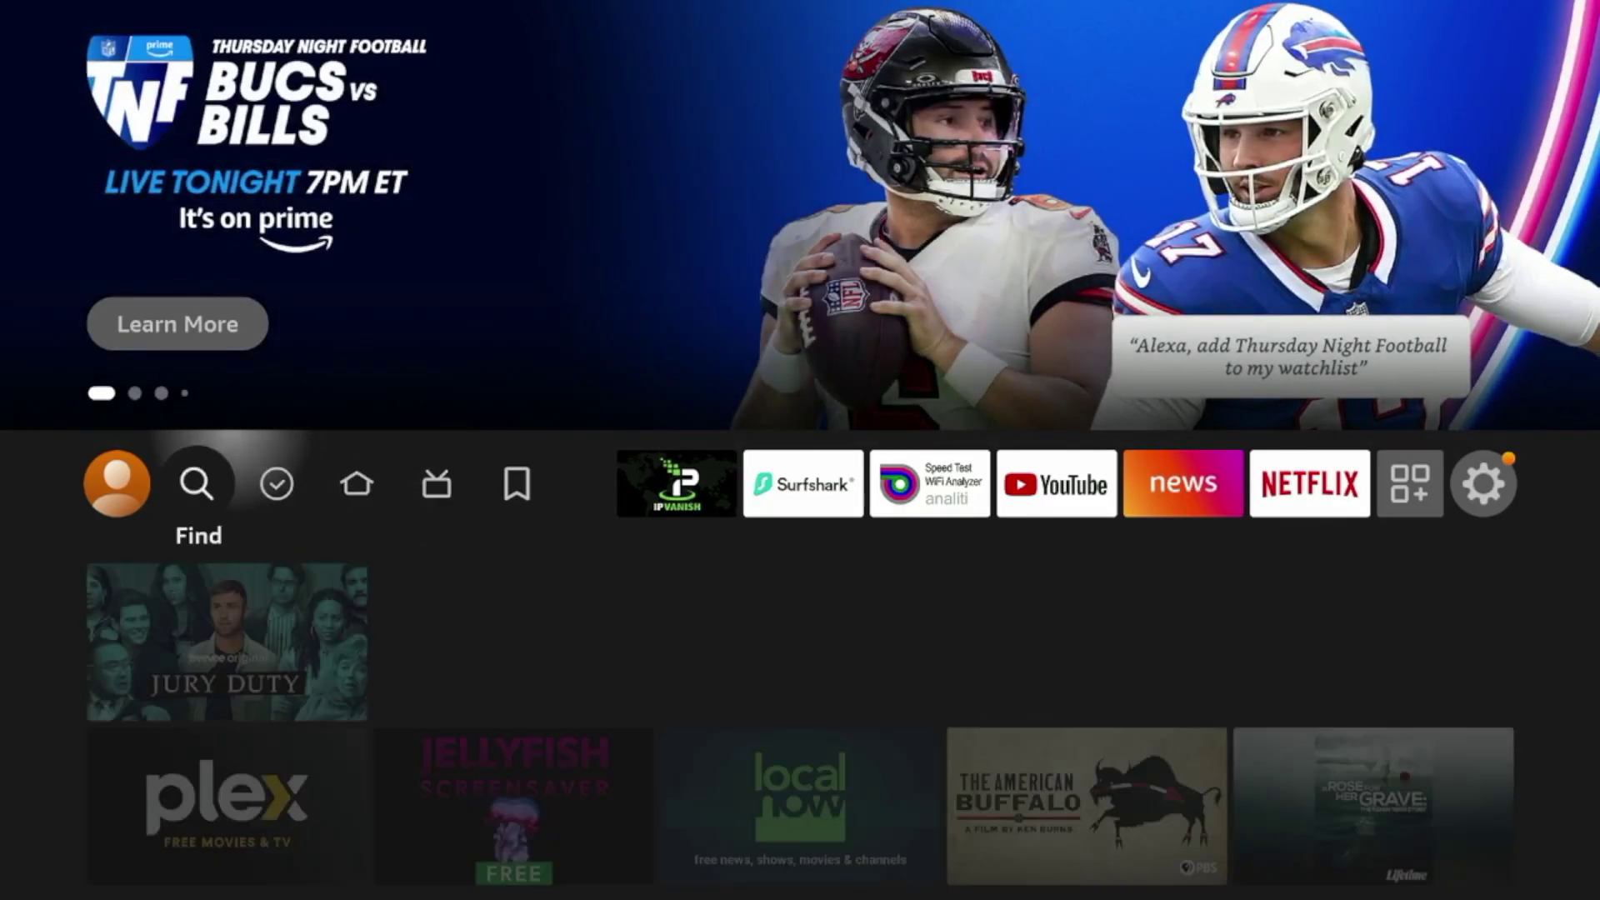
key(Down)
key(Return)
key(Right)
key(Right)
key(Right)
key(Right)
key(Right)
key(Right)
key(Right)
key(Right)
key(Return)
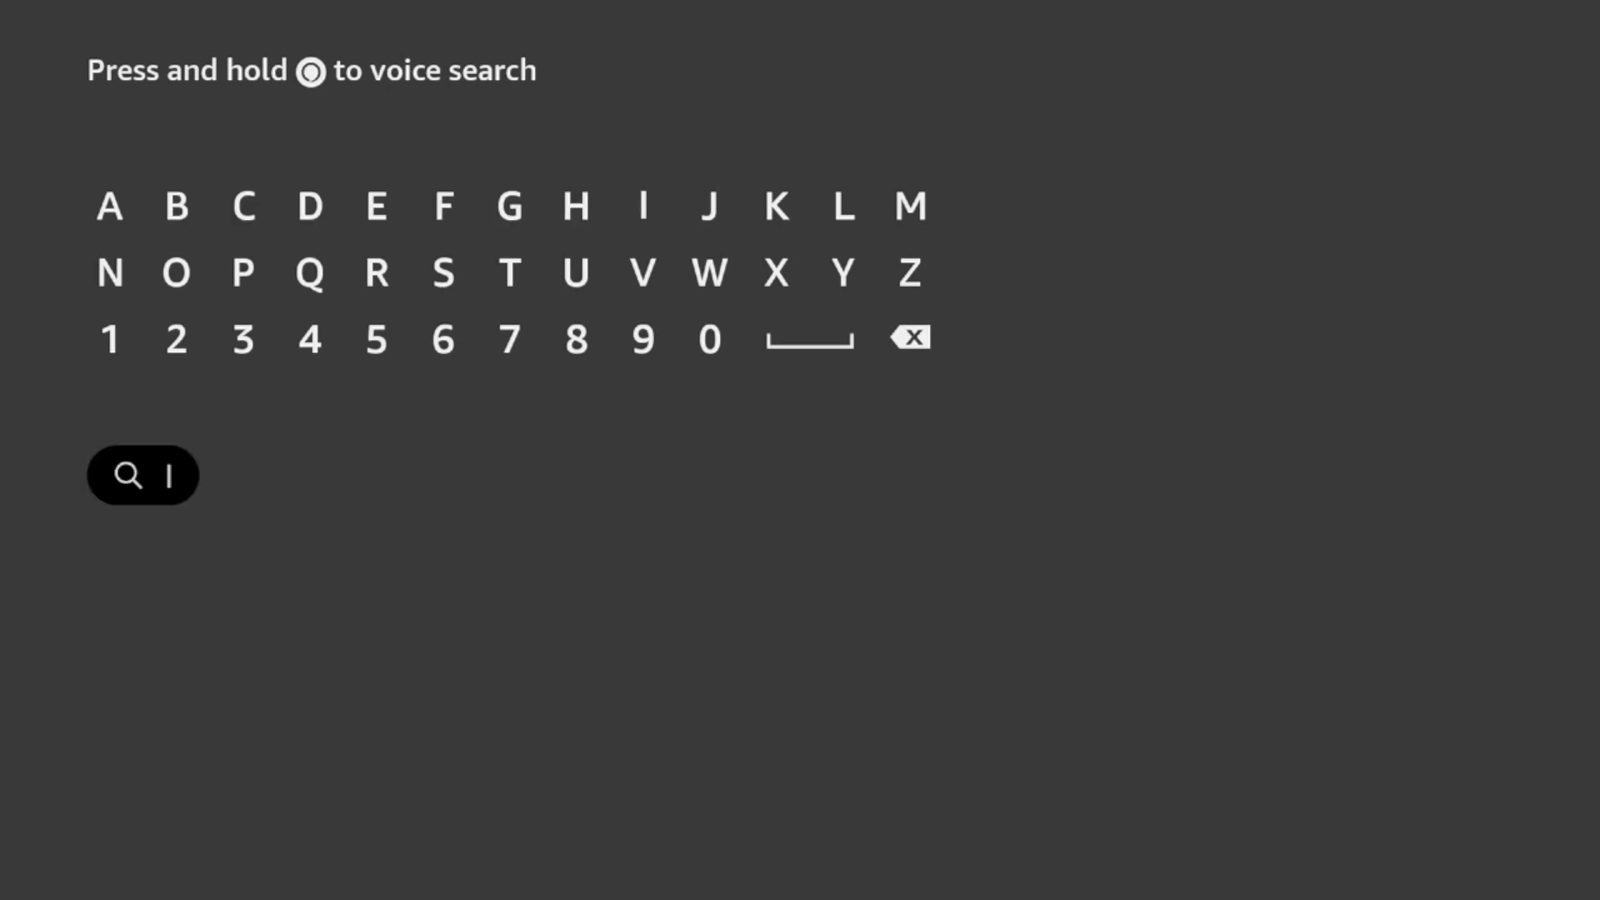
key(Left)
key(Left)
key(Left)
key(Left)
key(Left)
key(Left)
key(Down)
key(Return)
key(Right)
key(Right)
key(Down)
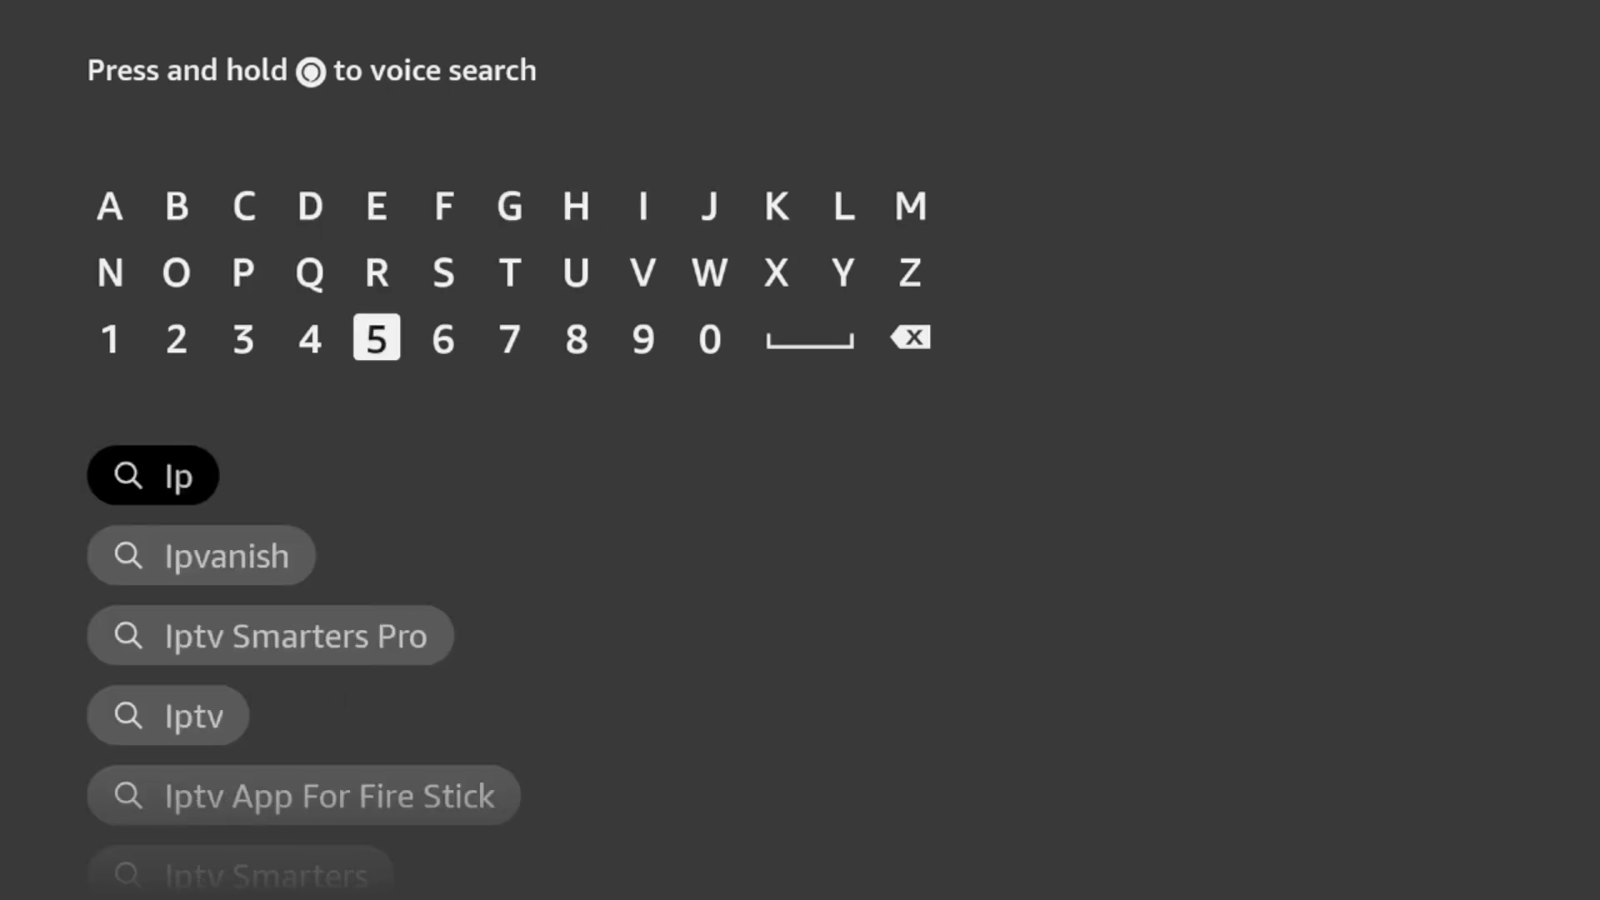
key(Down)
key(Return)
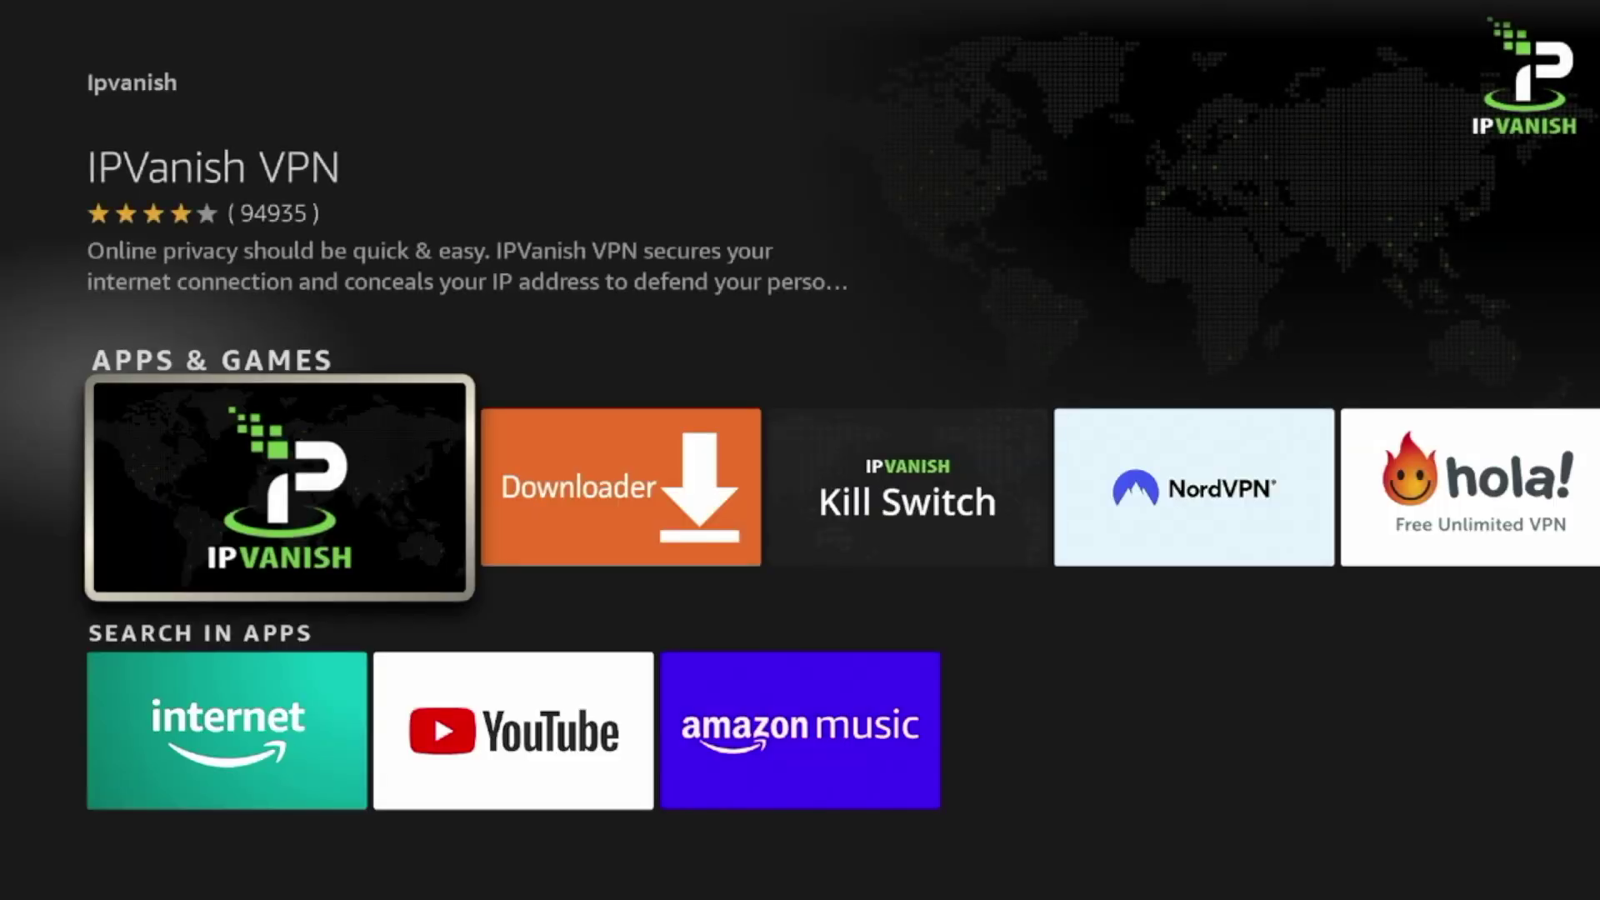
key(Right)
key(Right)
key(Left)
key(Right)
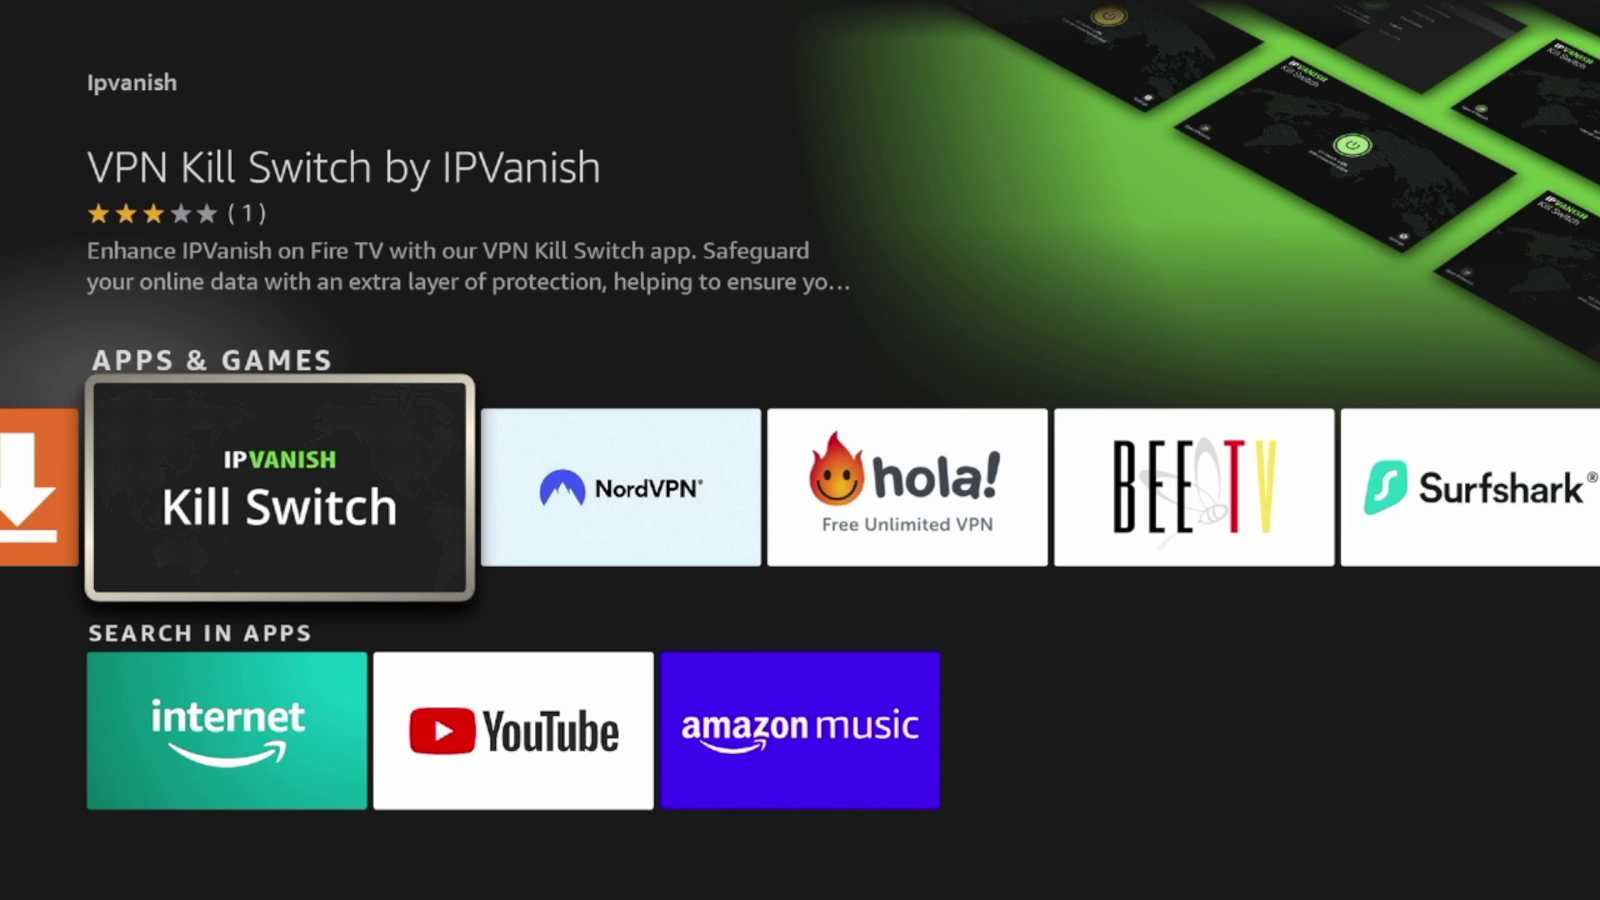
key(Left)
key(Left)
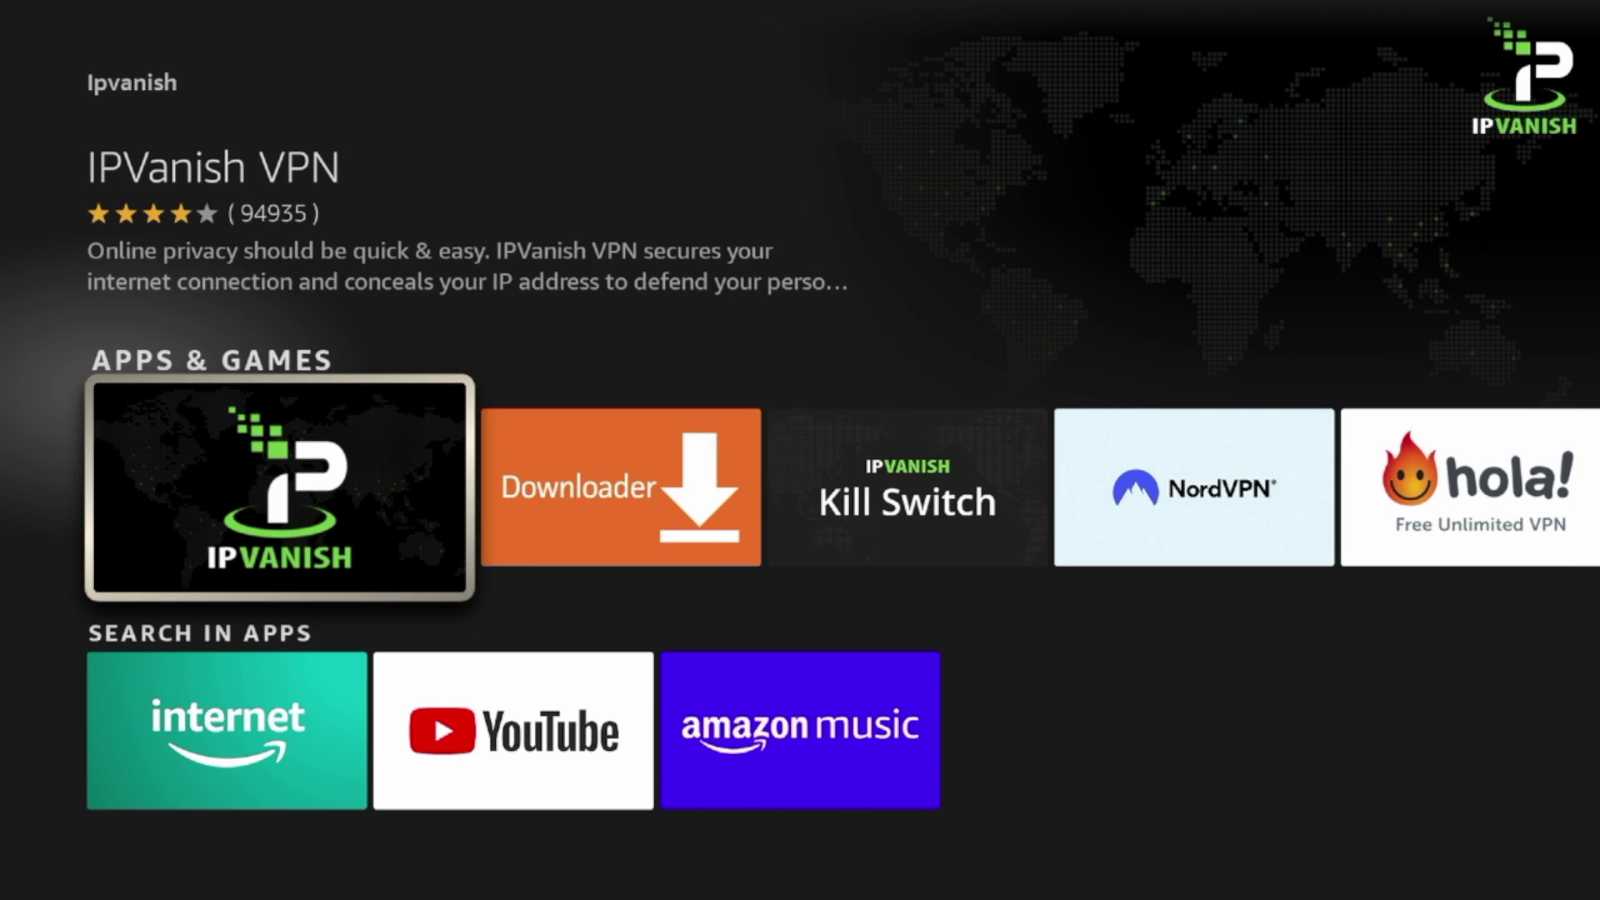
key(Right)
key(Right)
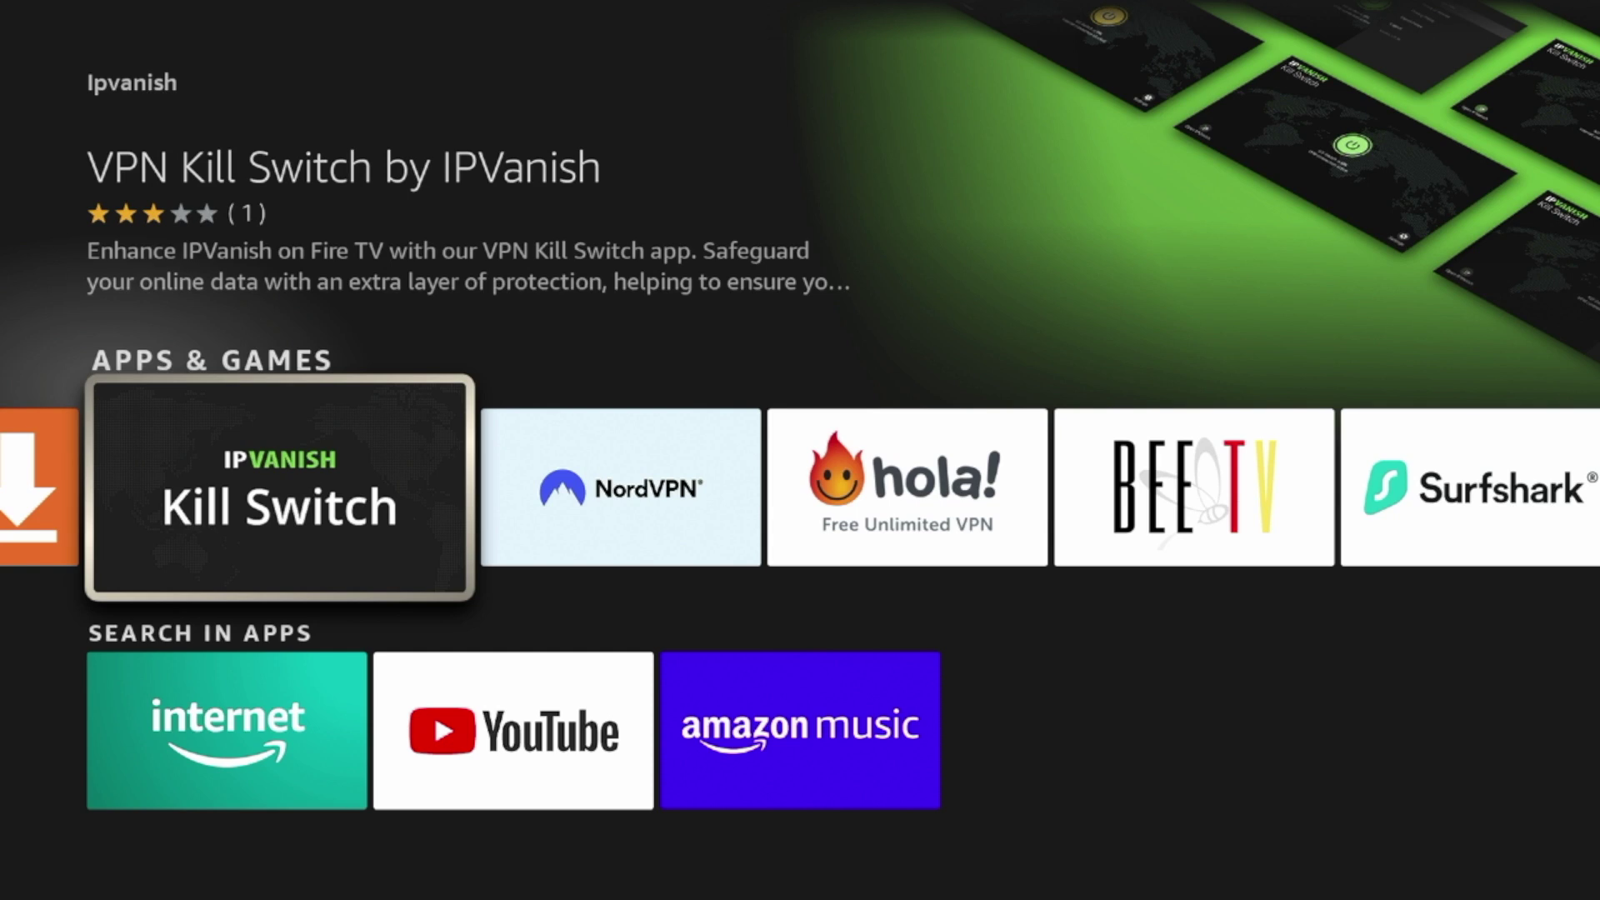
key(Left)
key(Left)
key(Home)
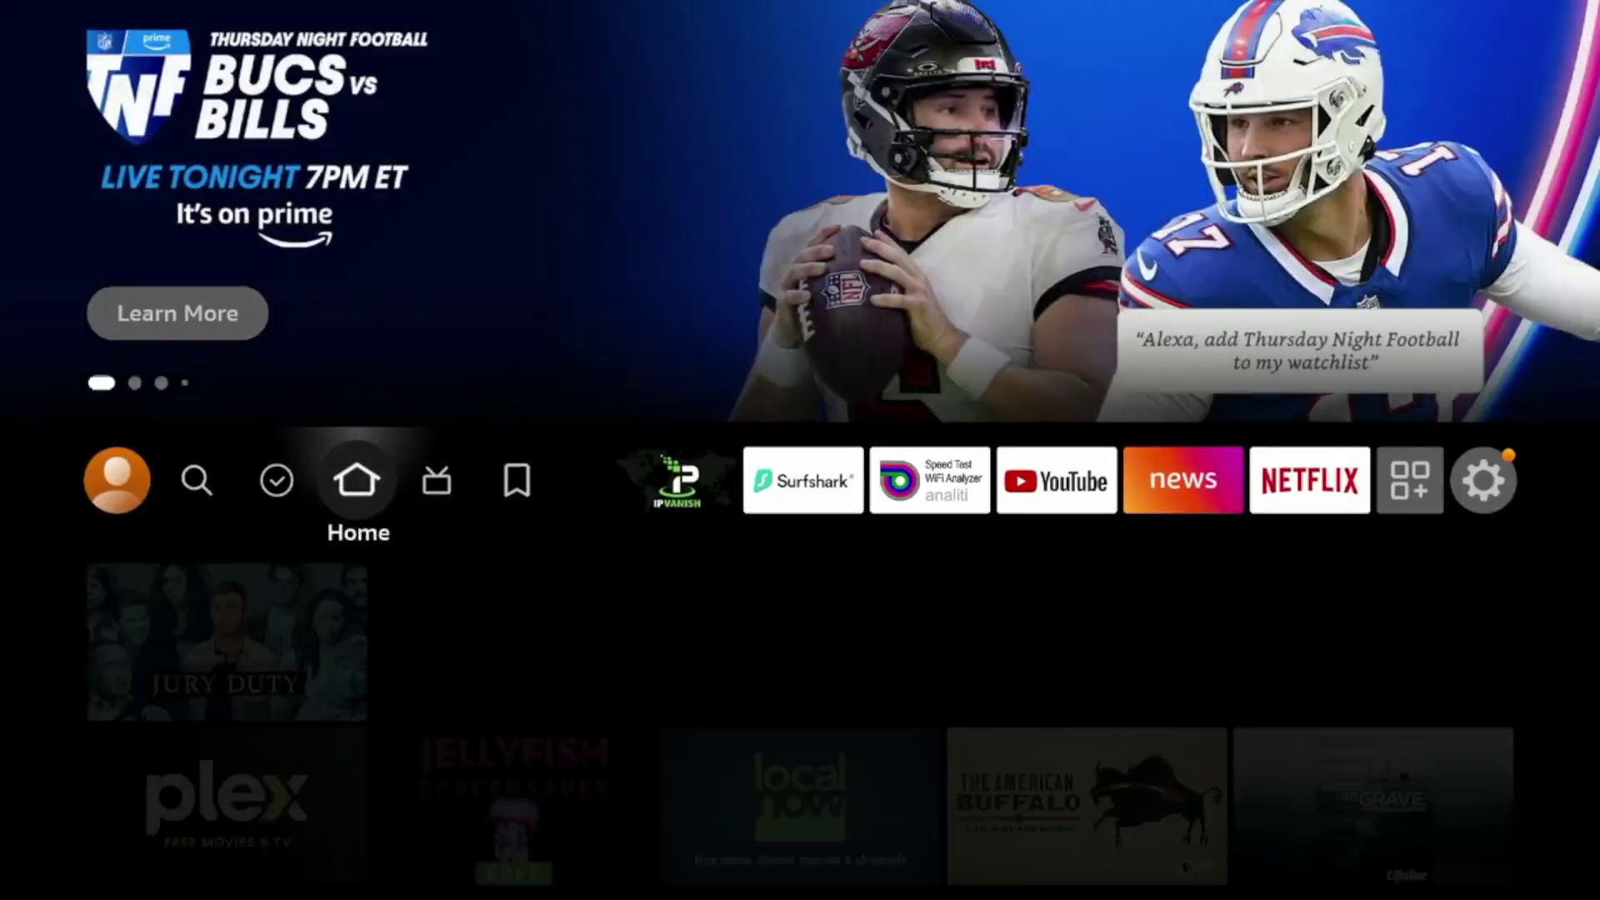
Launch the Silk browser from the apps collection and dismiss its rating prompt.
key(Right)
key(Right)
key(Right)
key(Right)
key(Left)
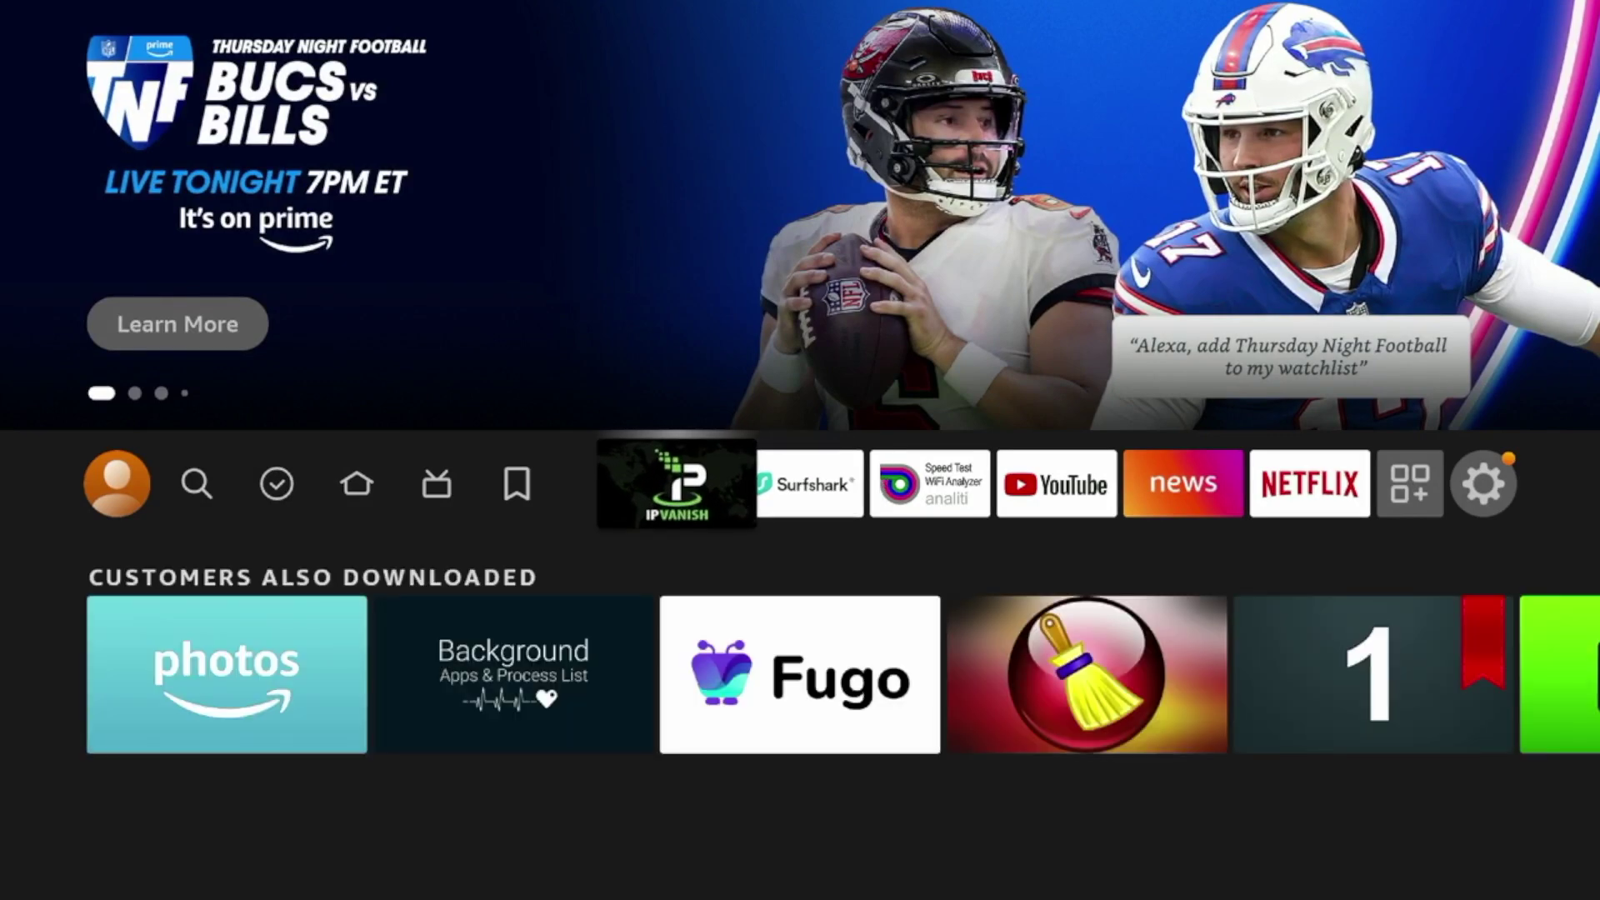
key(Right)
key(Right)
key(Right)
key(Right)
key(Right)
key(Right)
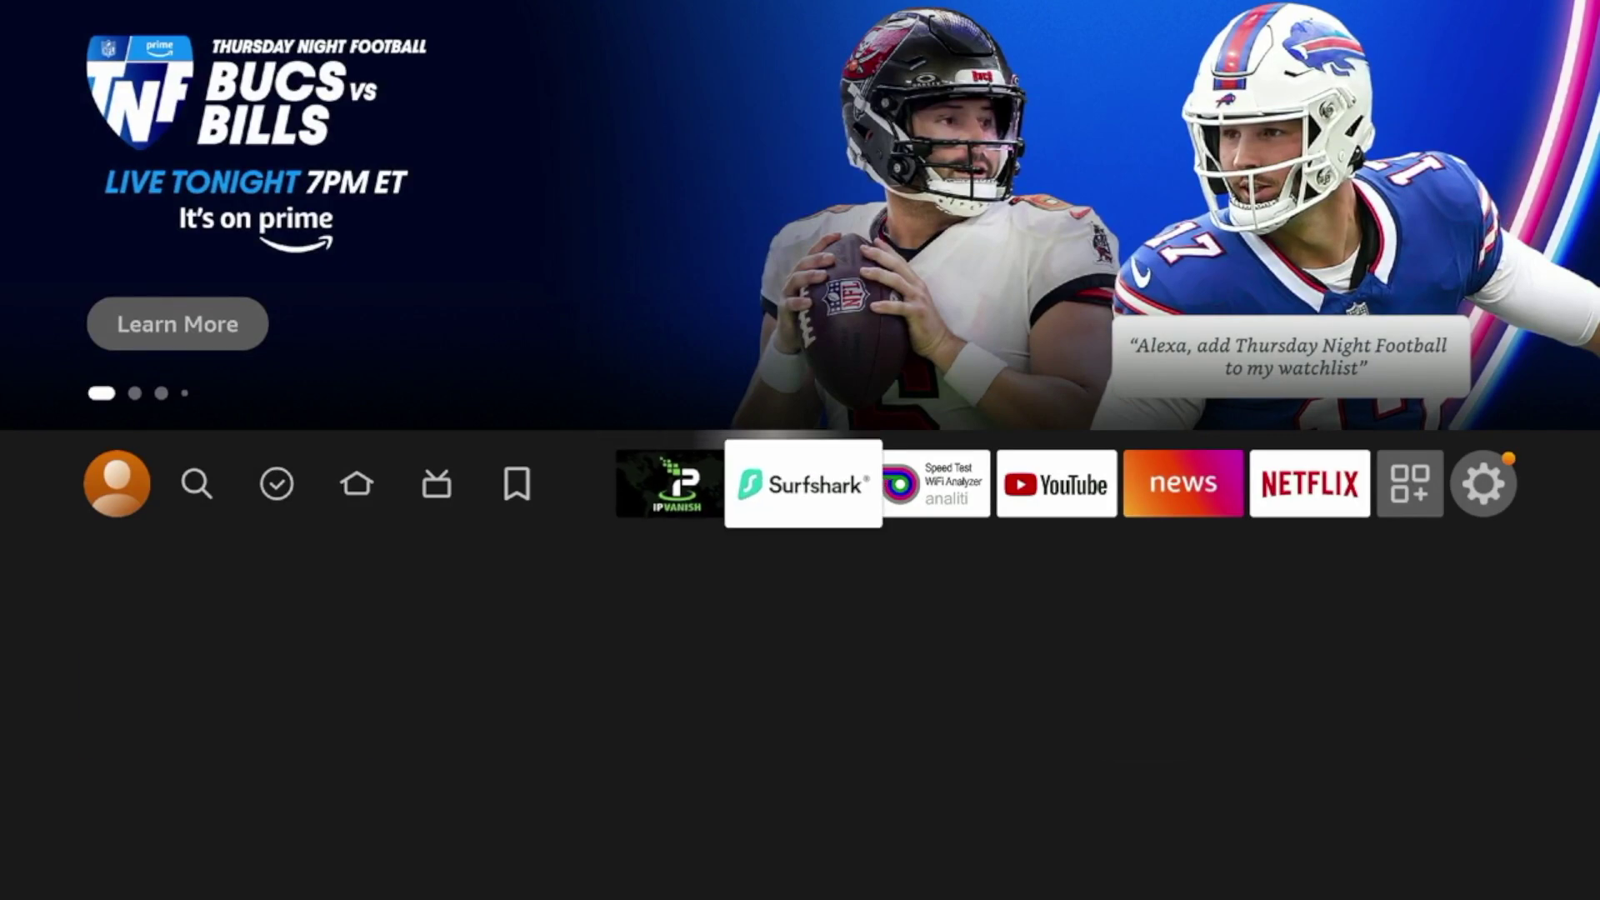
key(Return)
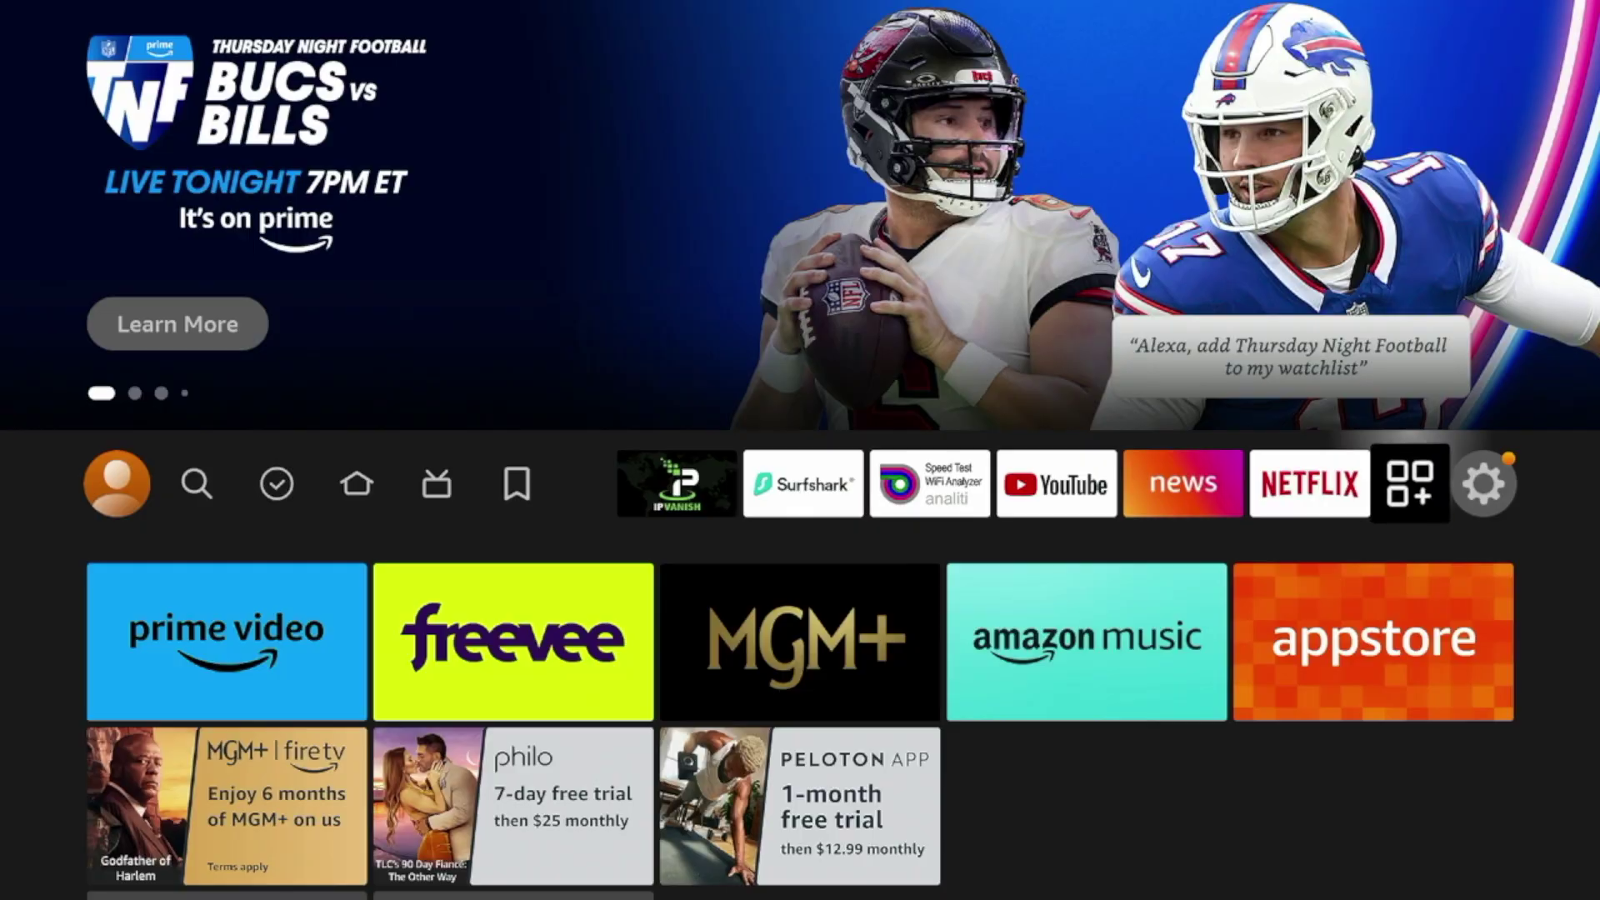
key(Down)
key(Down)
key(Right)
key(Right)
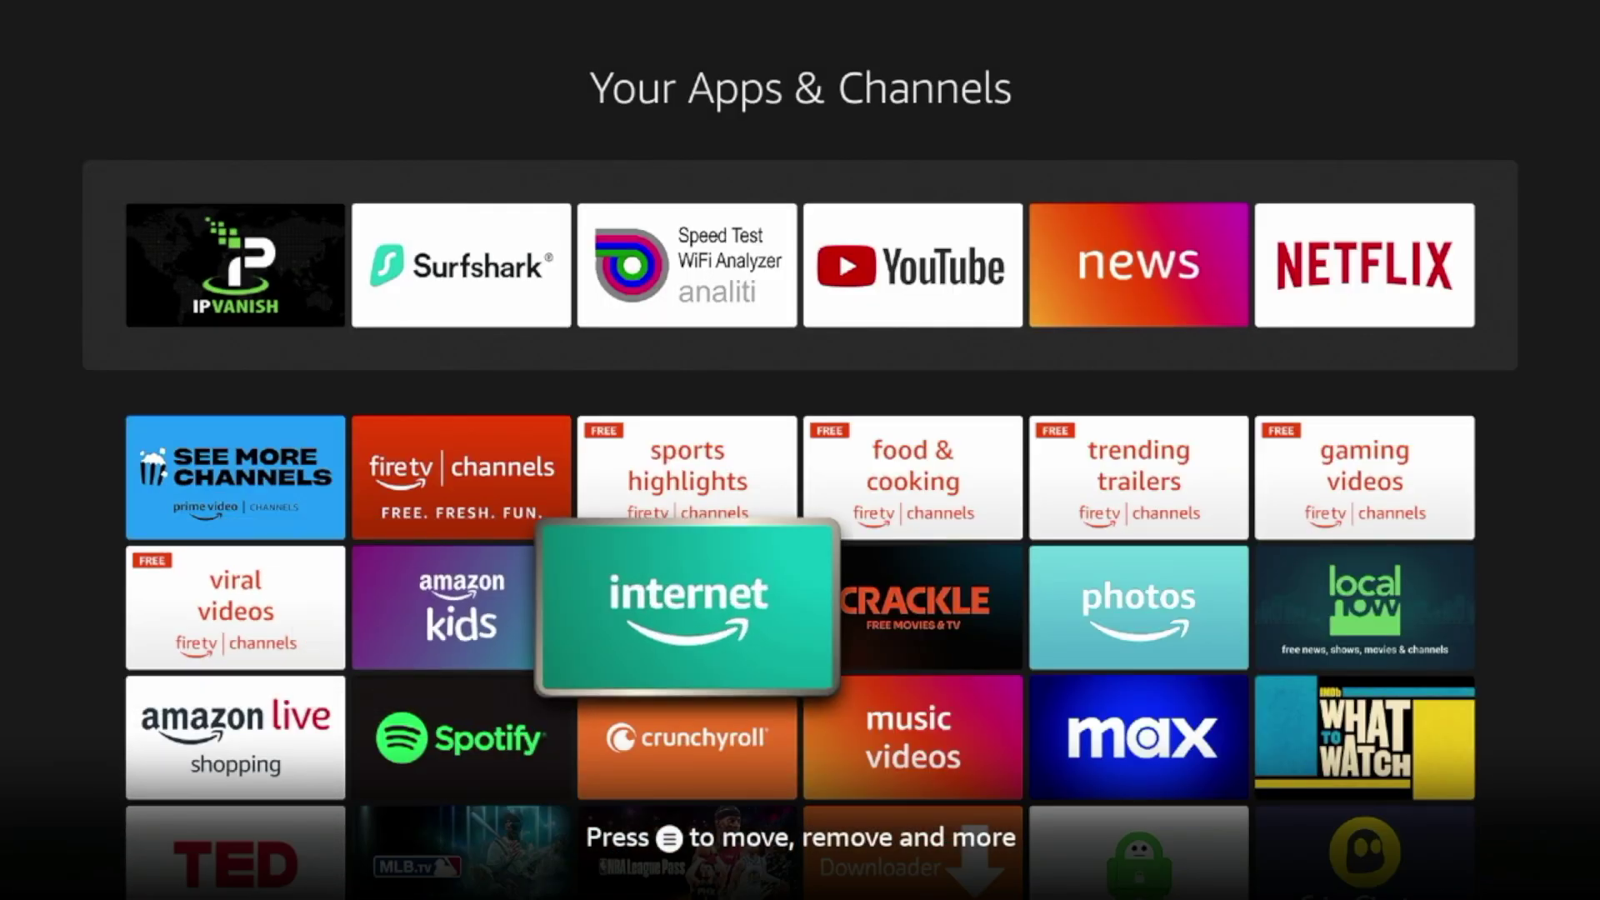
key(Return)
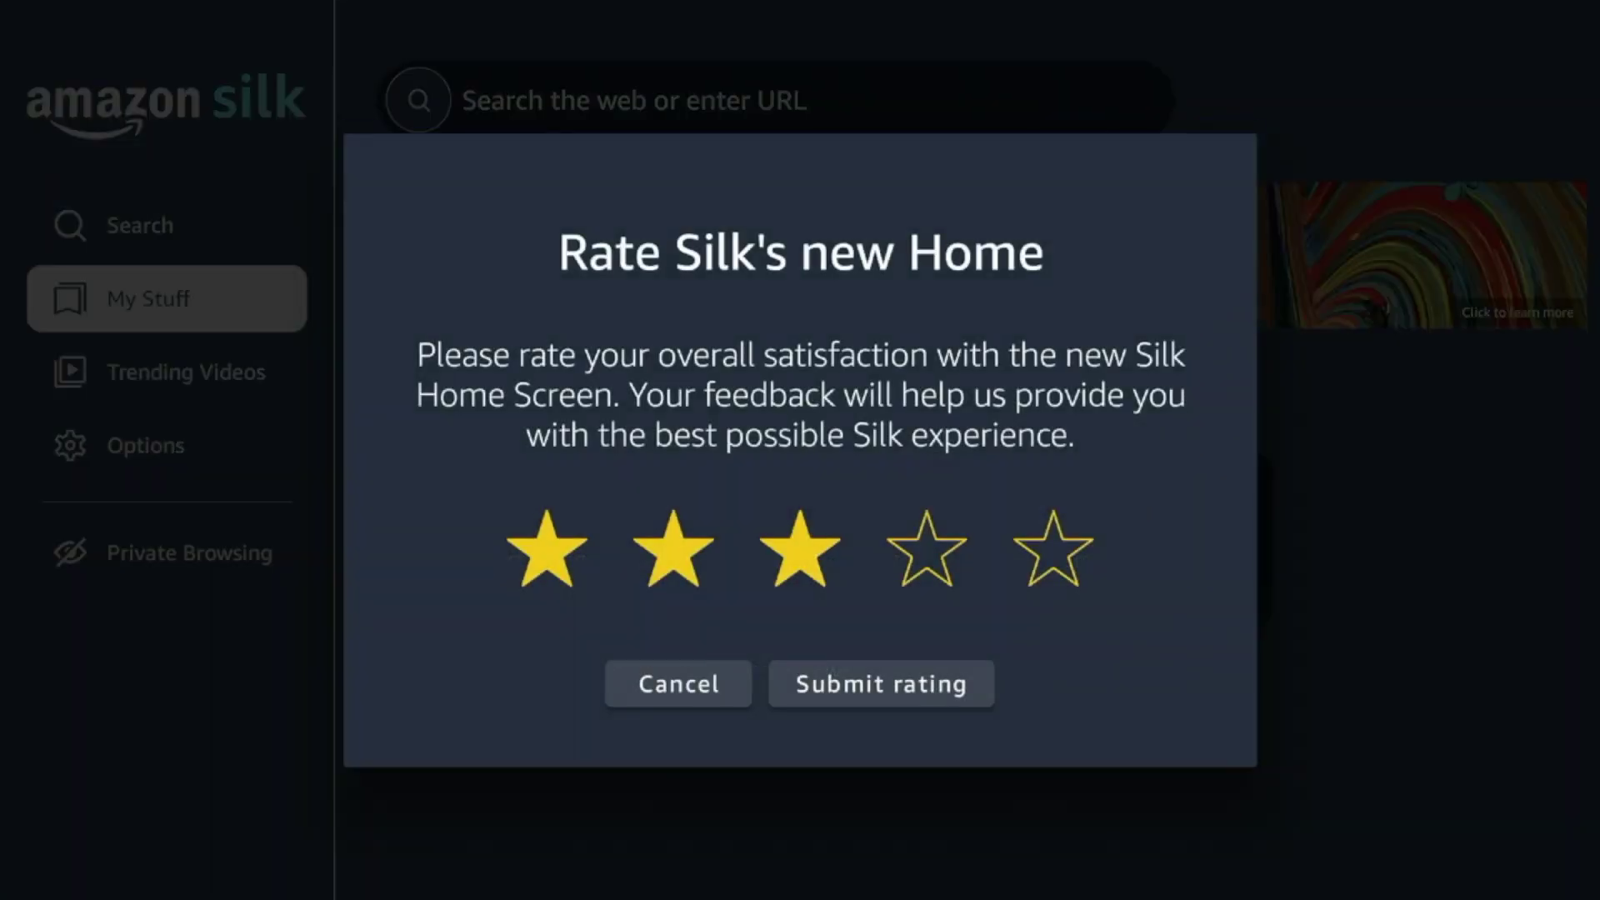
key(Escape)
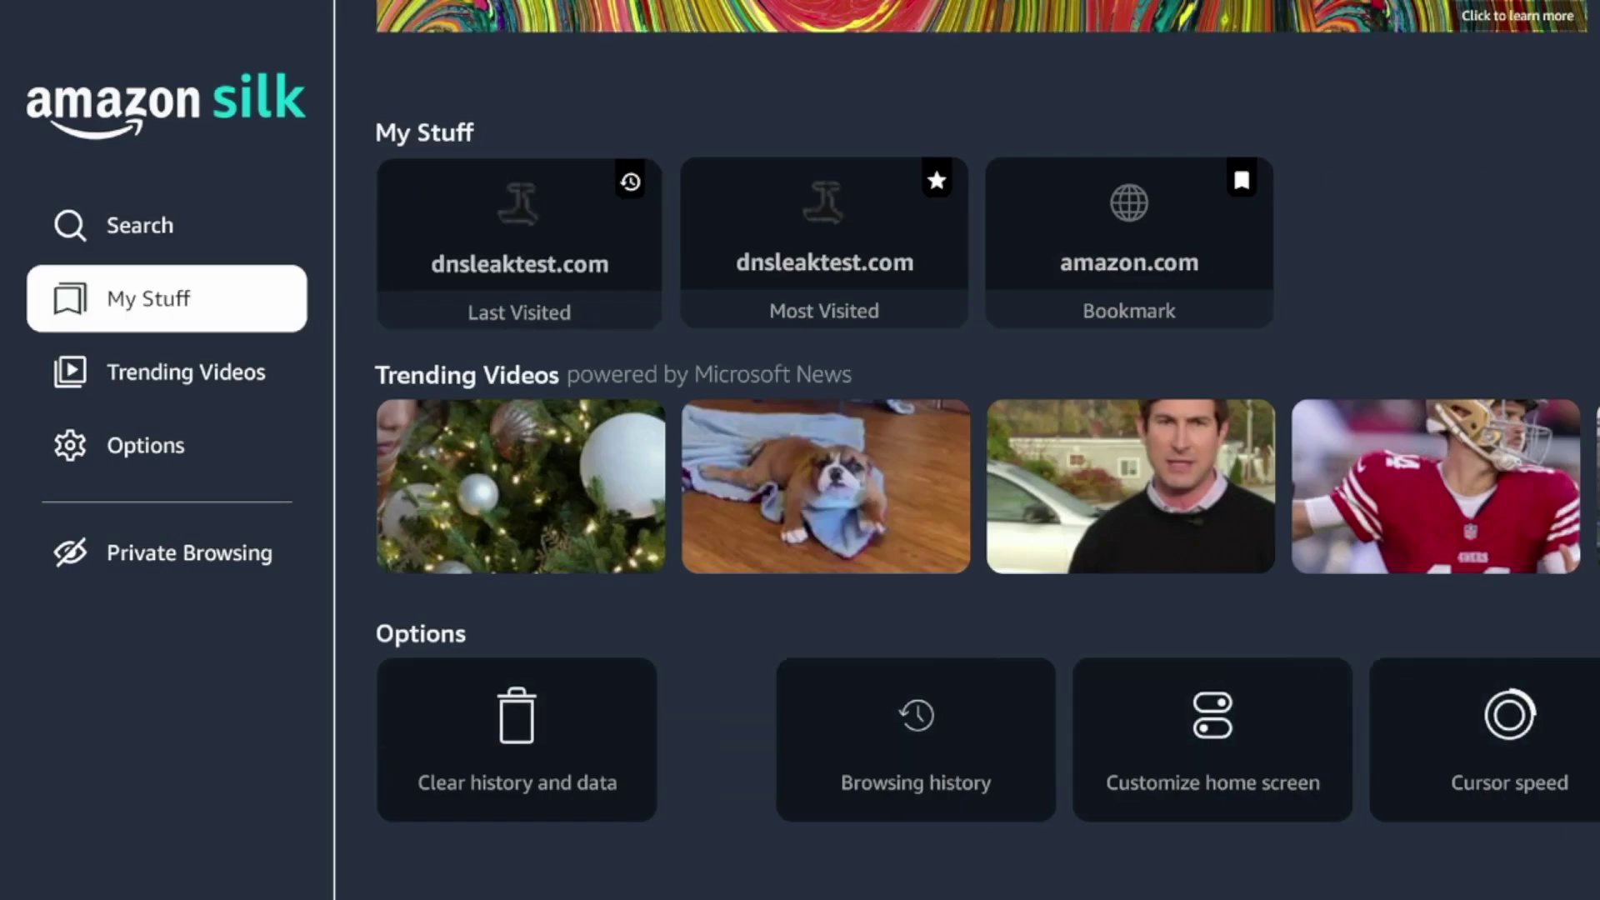
key(Right)
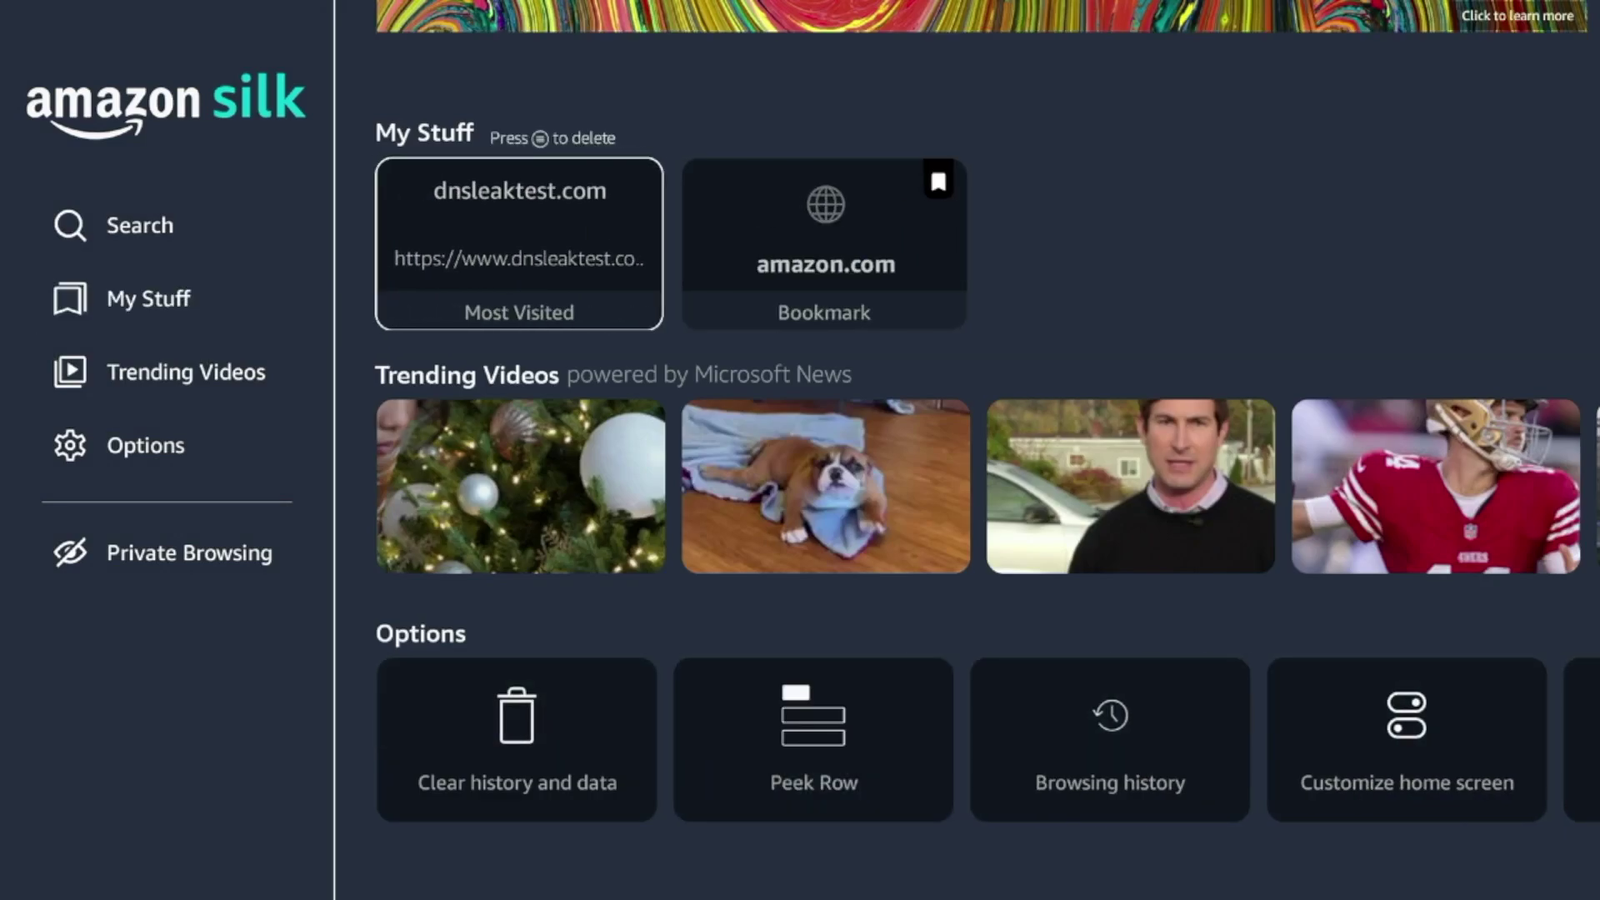
Enter 'dnsleaktest' in the Silk search and address field and submit it.
key(Up)
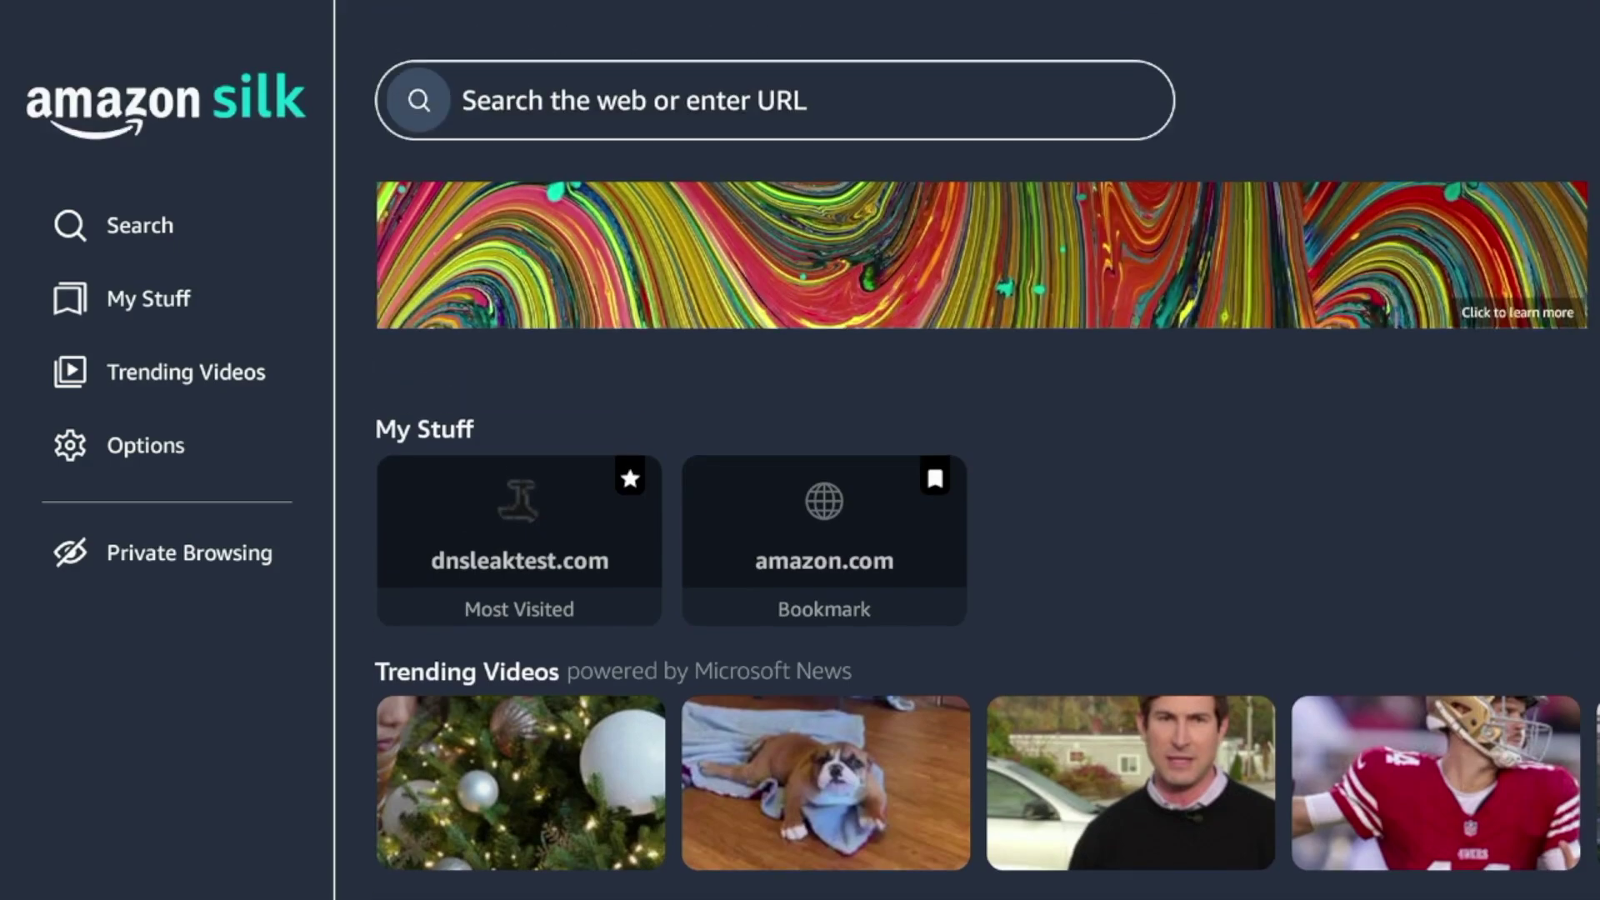
key(Return)
key(Down)
key(Right)
key(Right)
key(Right)
key(Up)
key(Return)
key(Down)
key(Return)
key(Down)
key(Down)
key(Right)
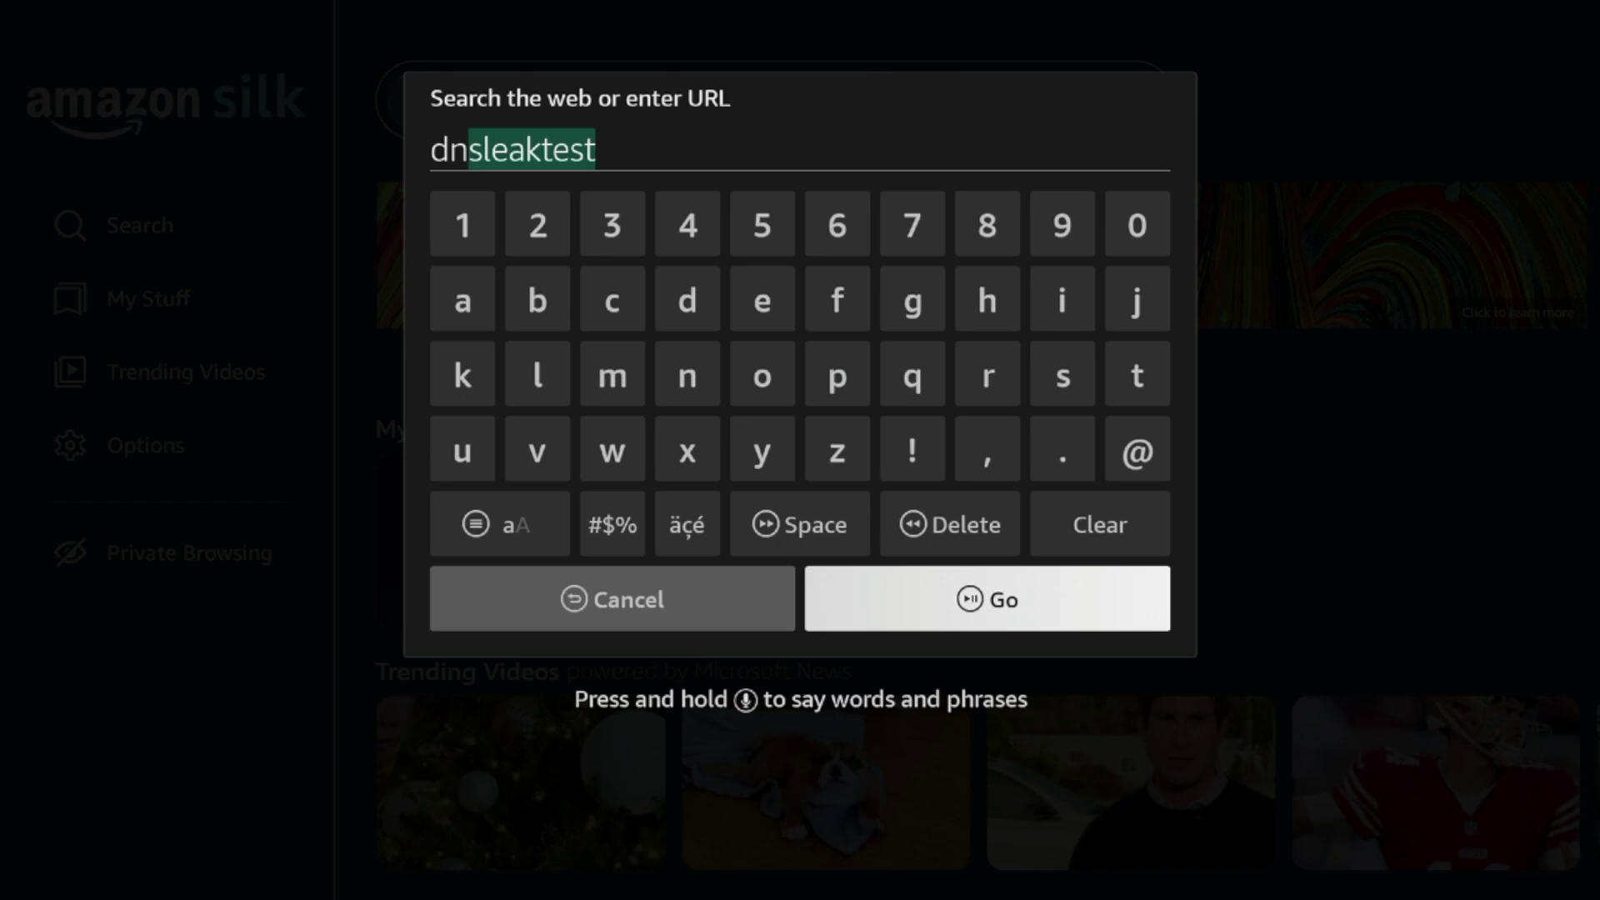
key(Return)
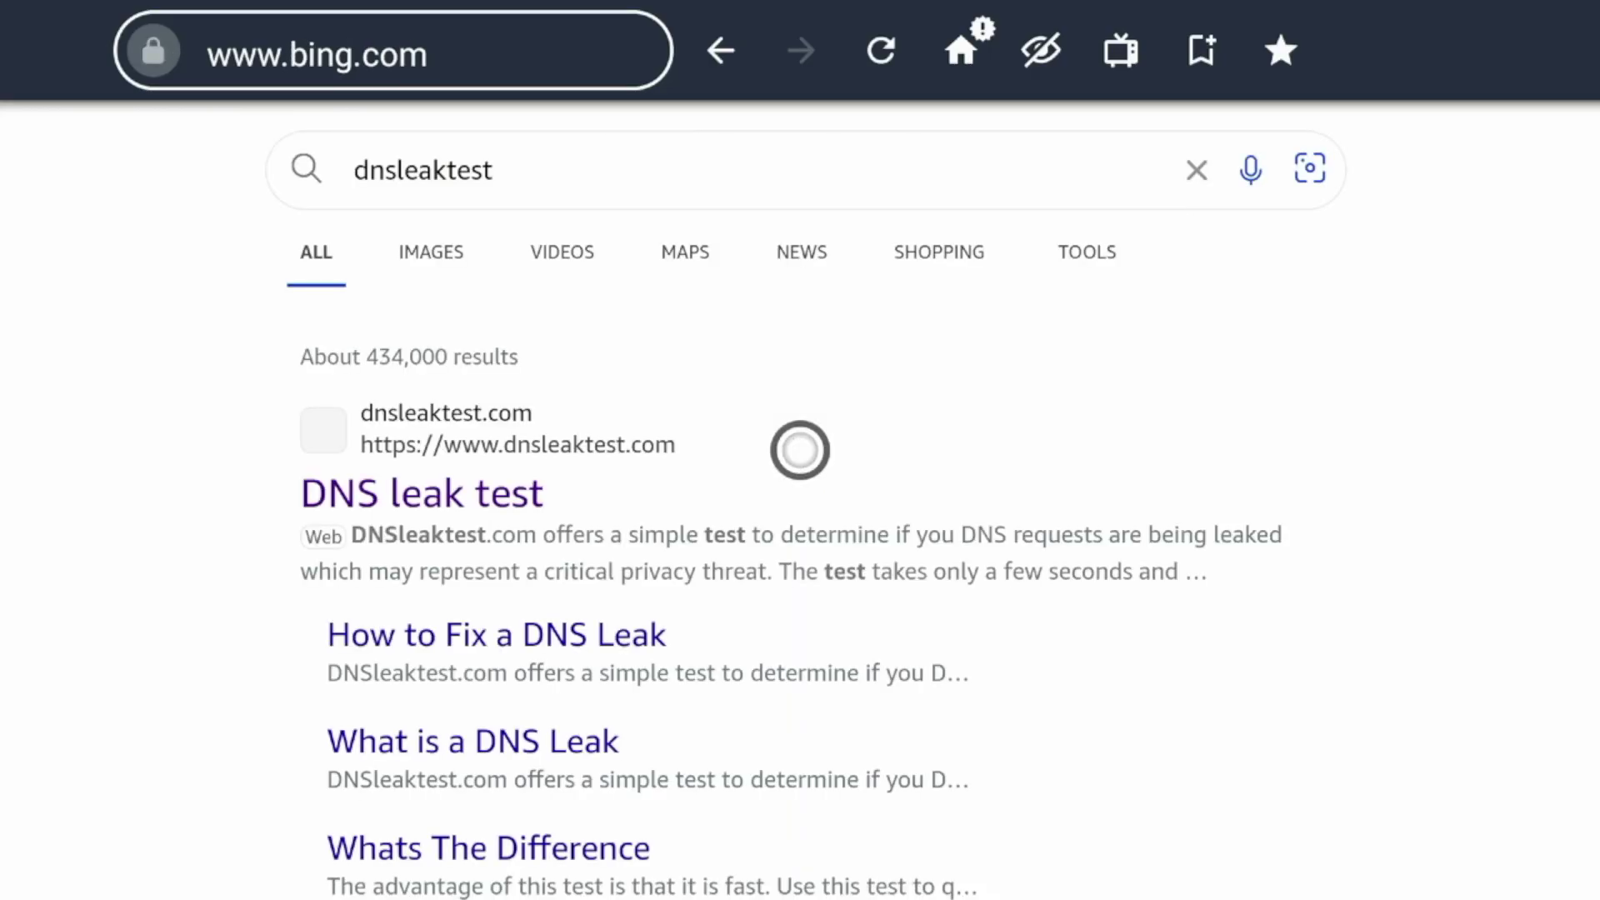
Open dnsleaktest.com, confirm IP 173.255.172.13 from Minneapolis, then return home.
click(463, 479)
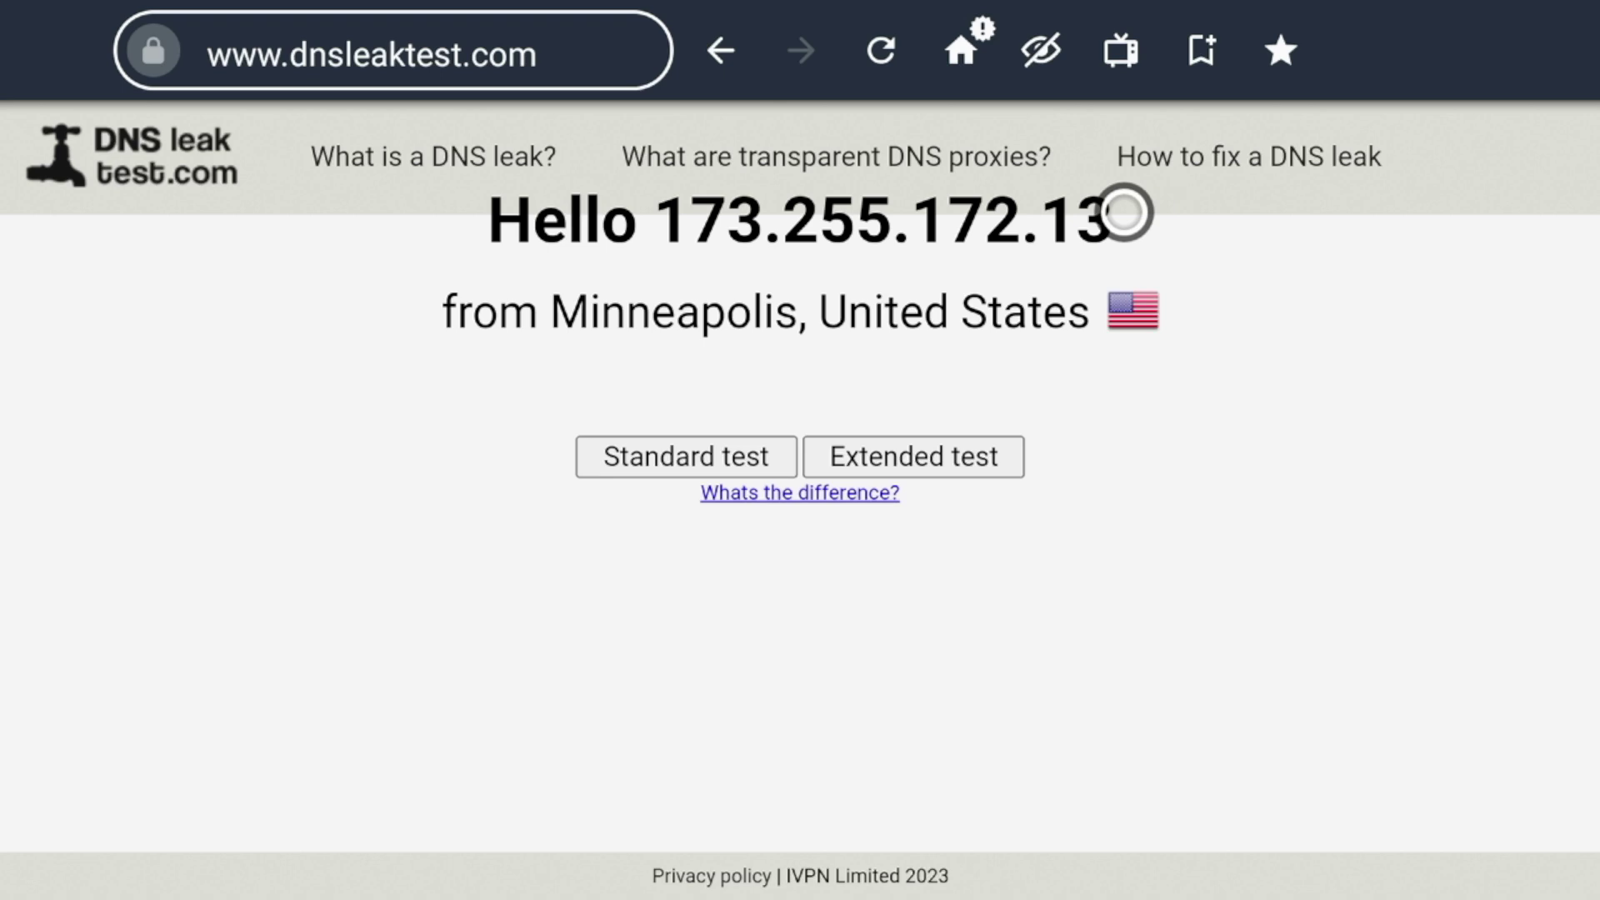
key(Home)
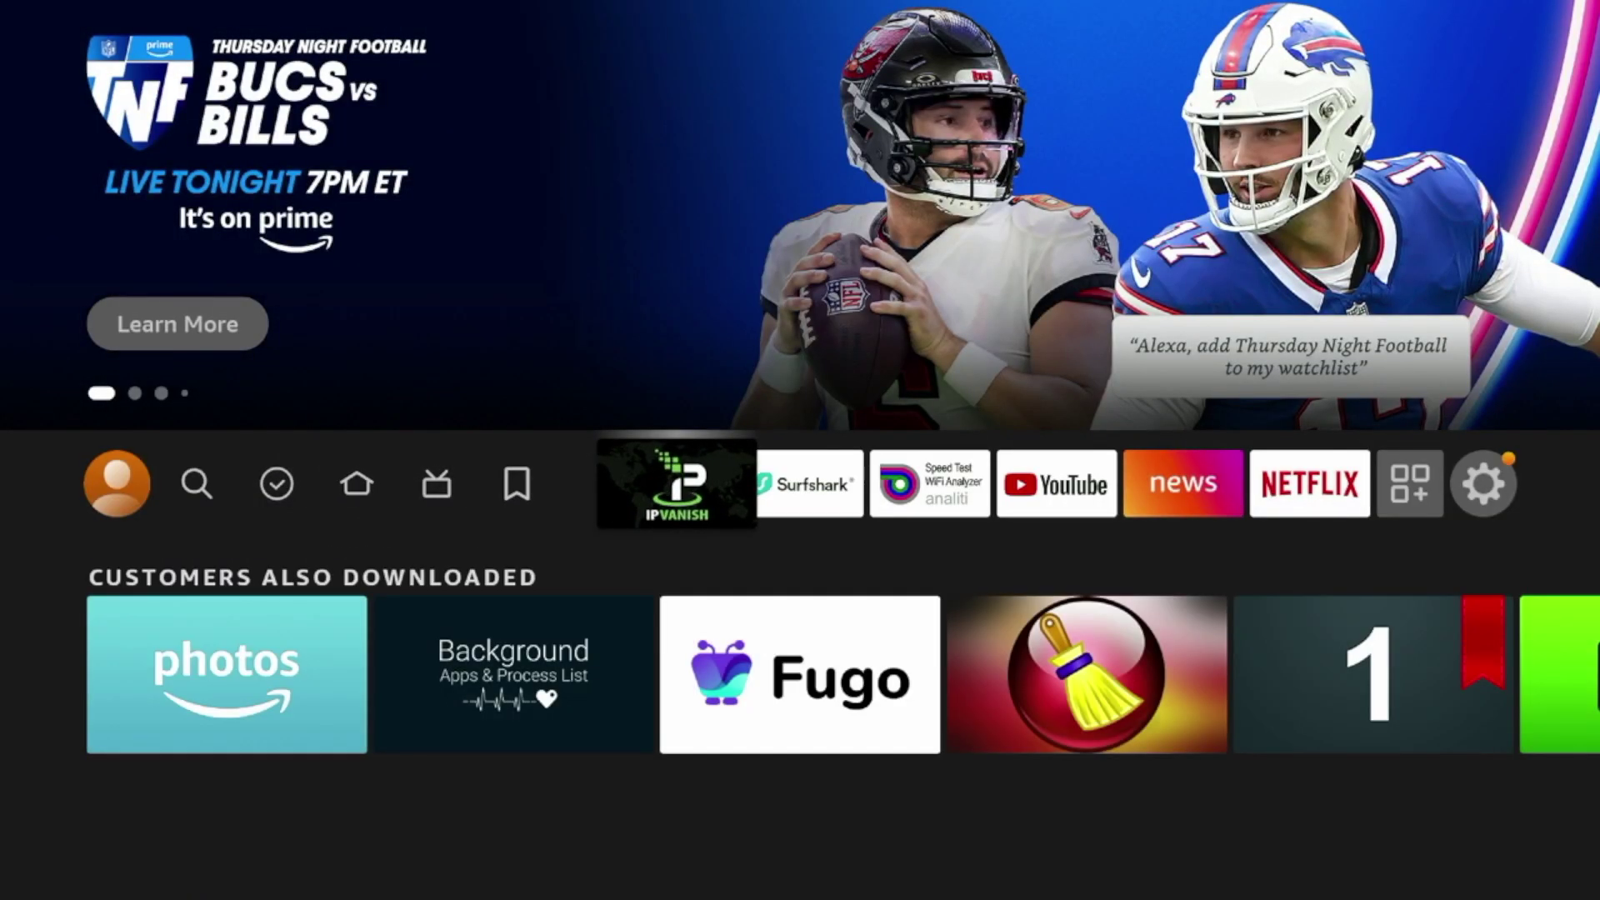
Launch Surfshark and quick-connect to United States - Kansas City.
key(Right)
key(Left)
key(Right)
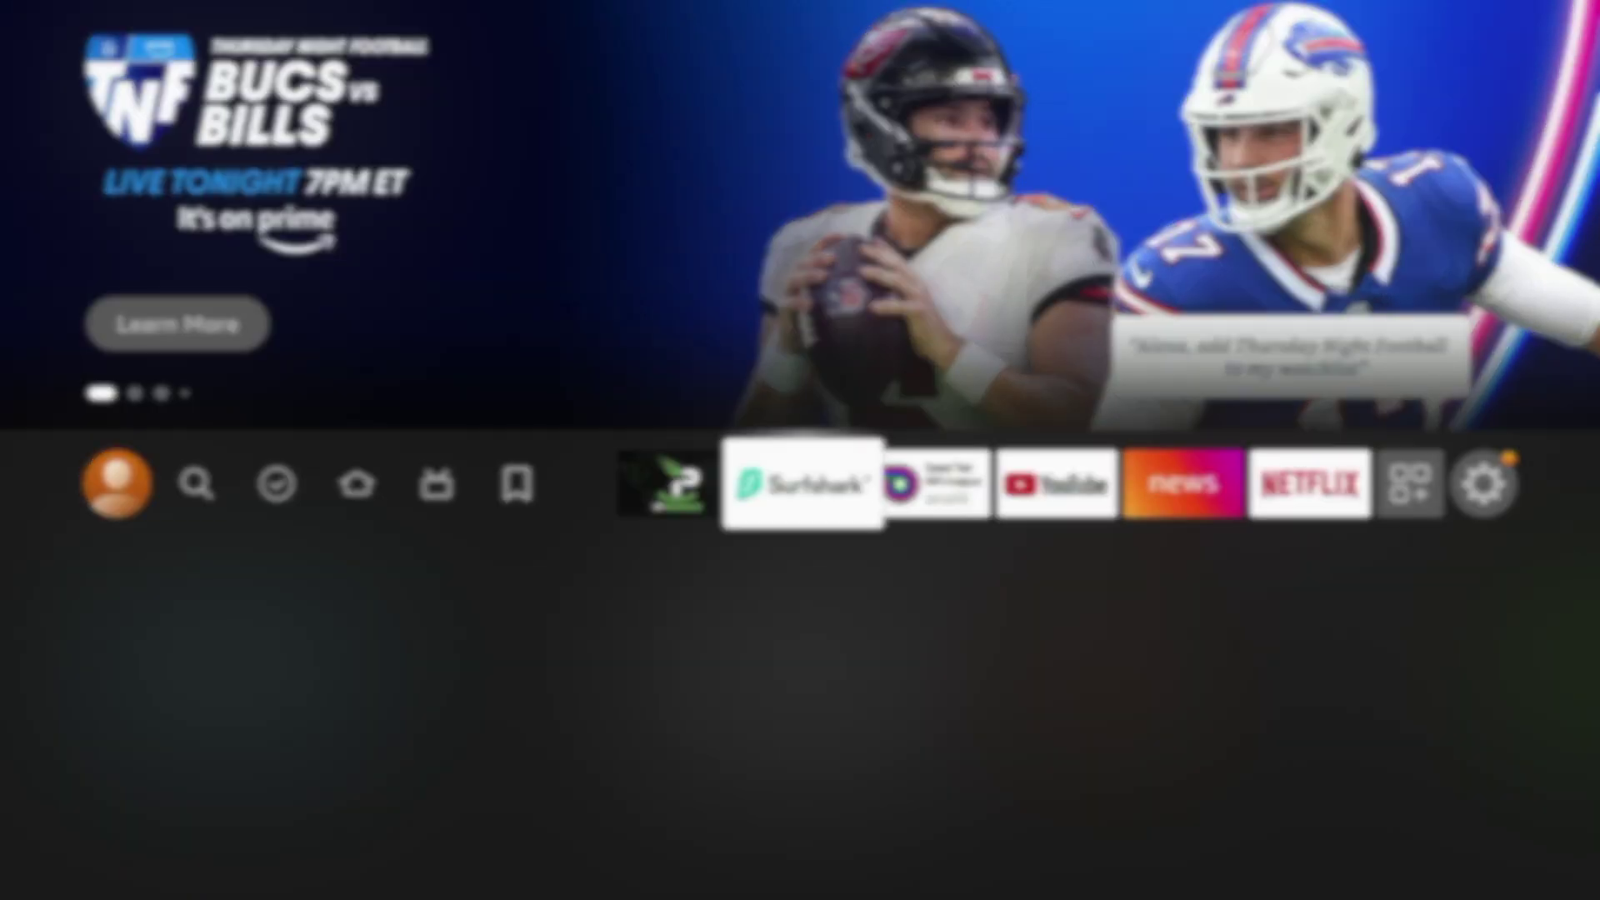
key(Left)
key(Right)
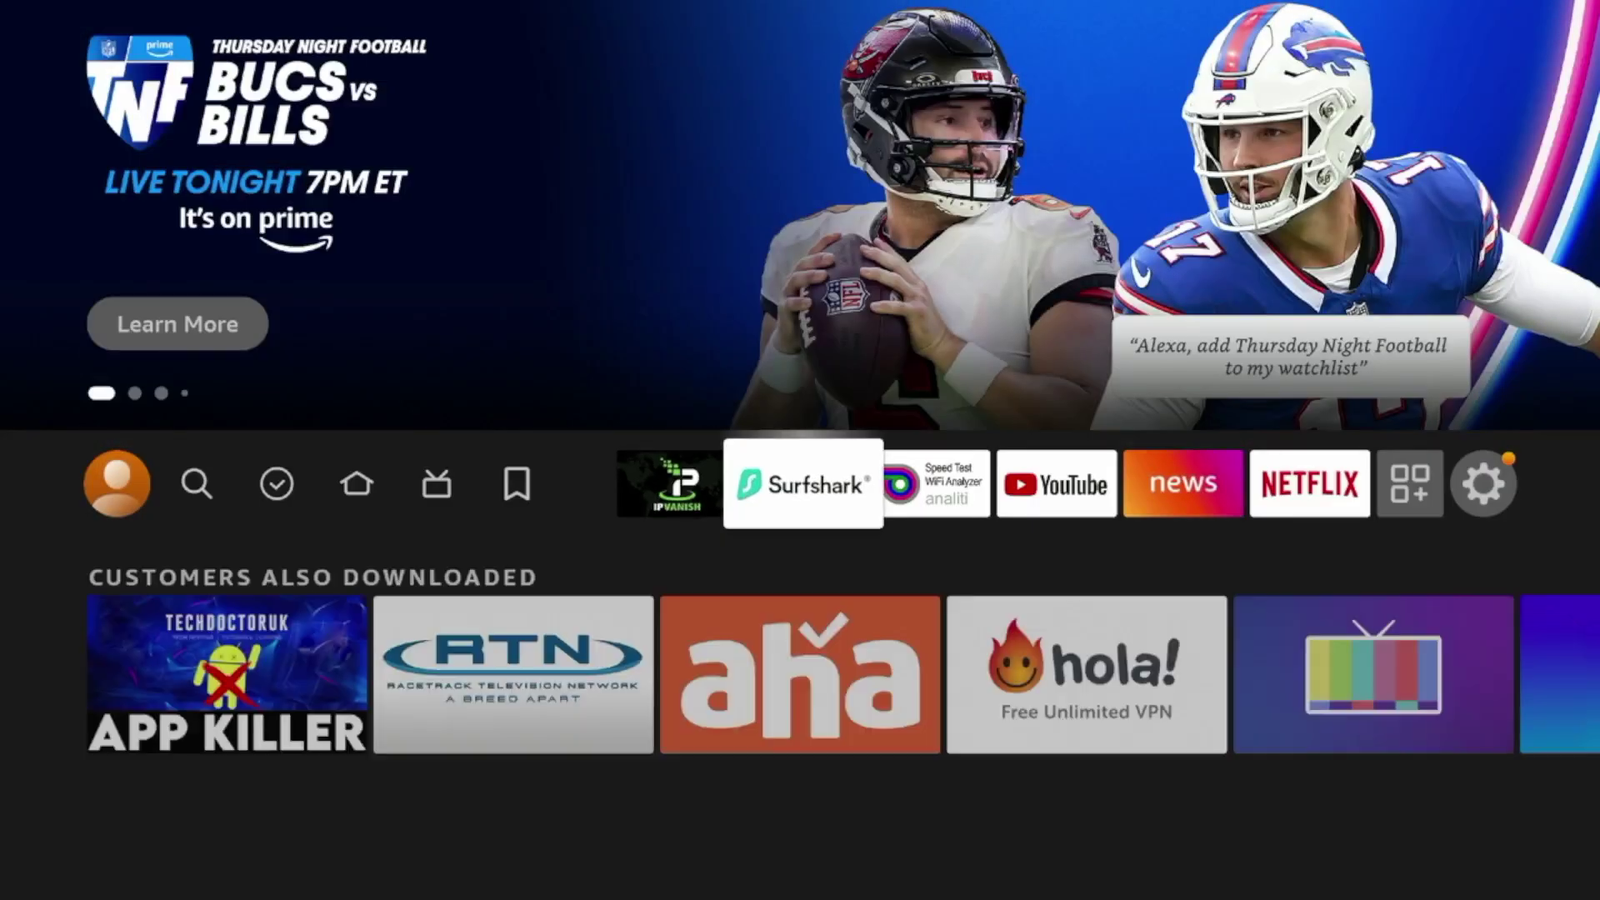
key(Return)
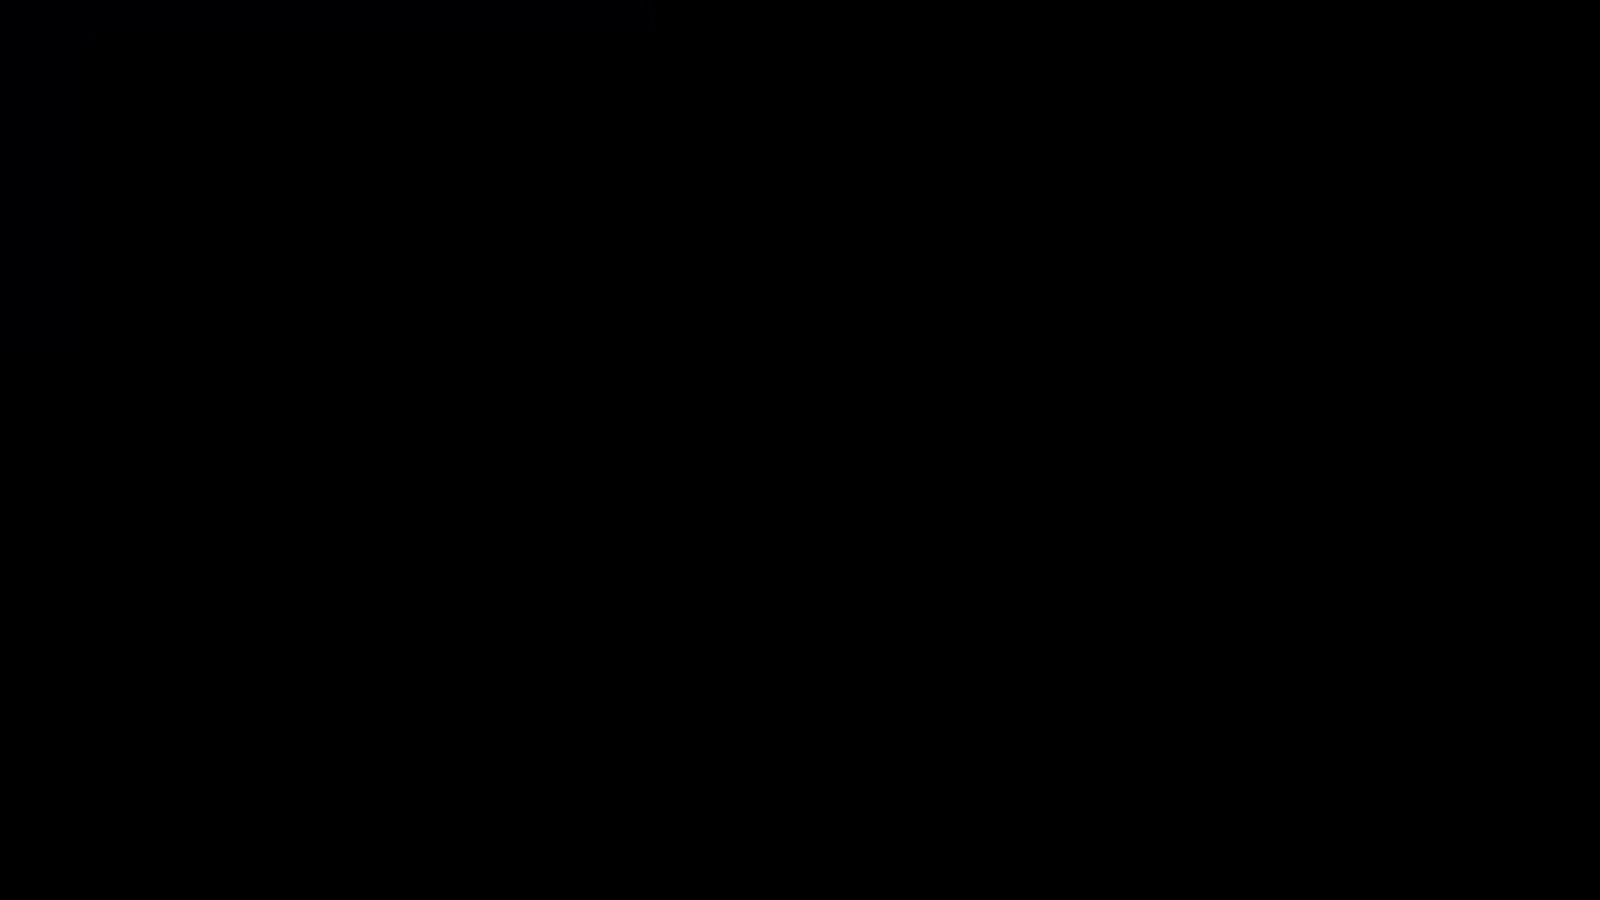
key(Right)
key(Right)
key(Right)
key(Right)
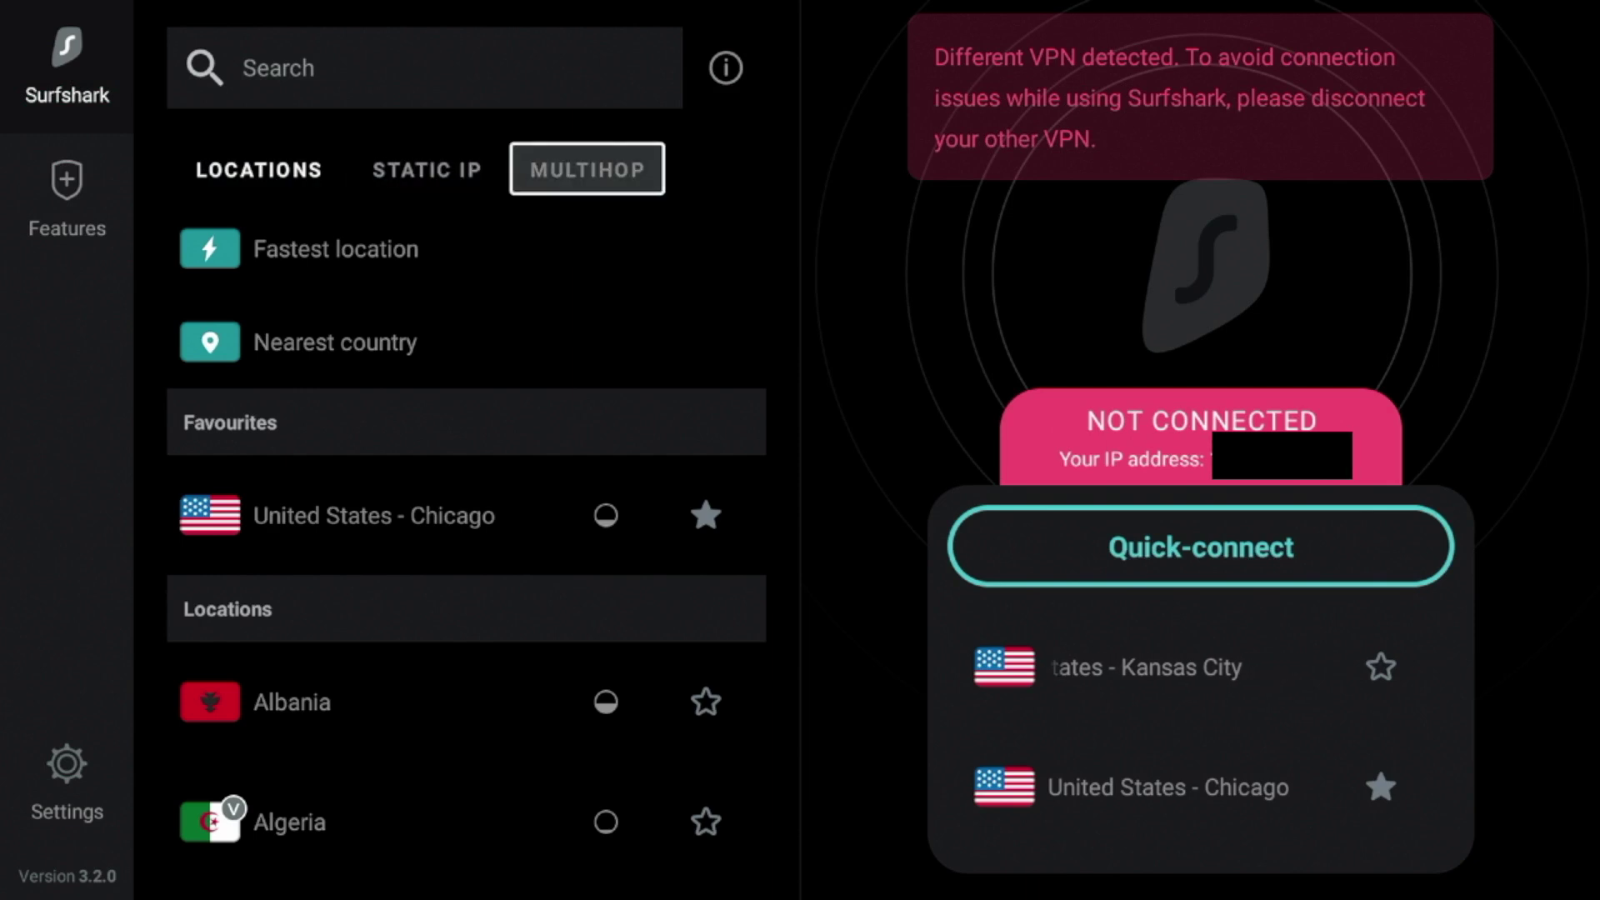
key(Return)
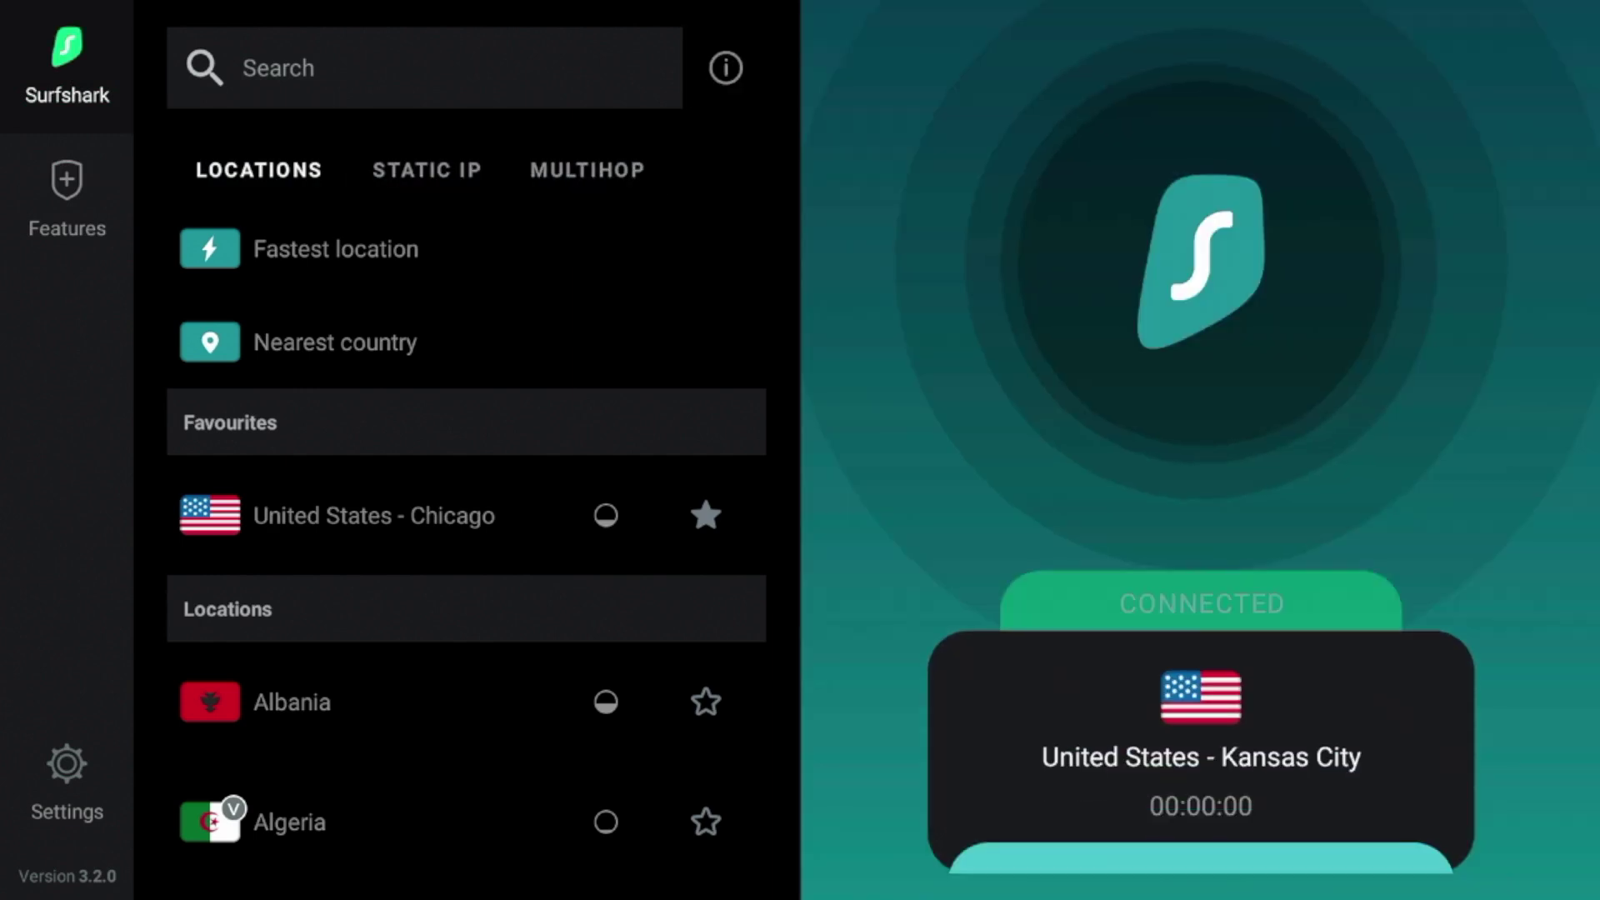
Open Surfshark's VPN settings and review the WireGuard protocol and connectivity options.
key(Left)
key(Left)
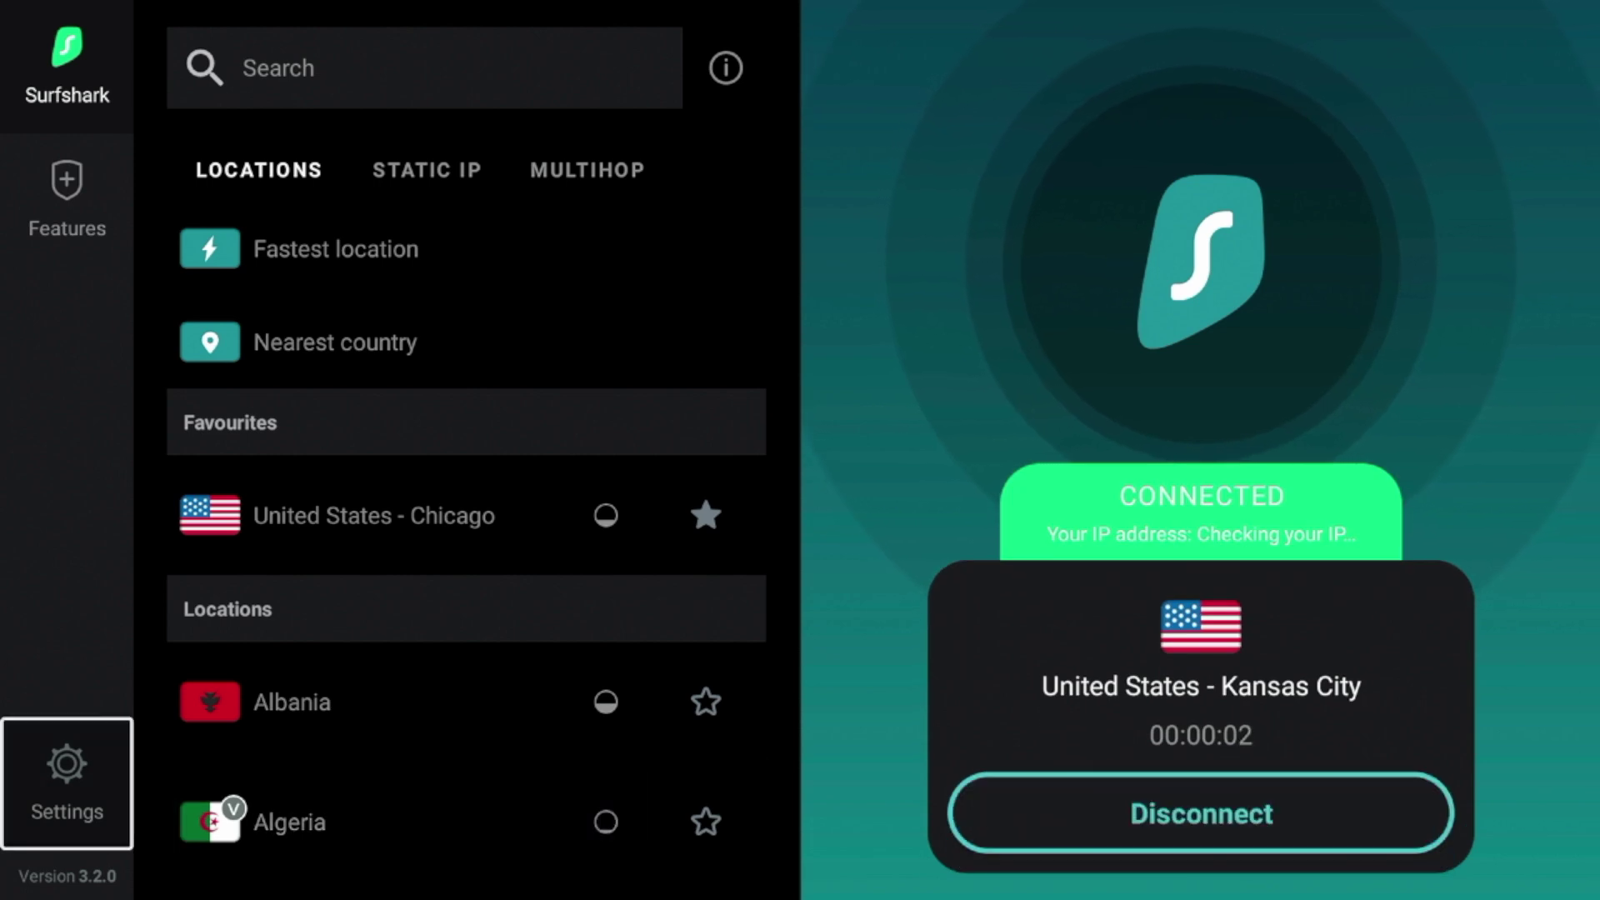
key(Return)
key(Down)
key(Up)
key(Return)
key(Down)
key(Down)
key(Down)
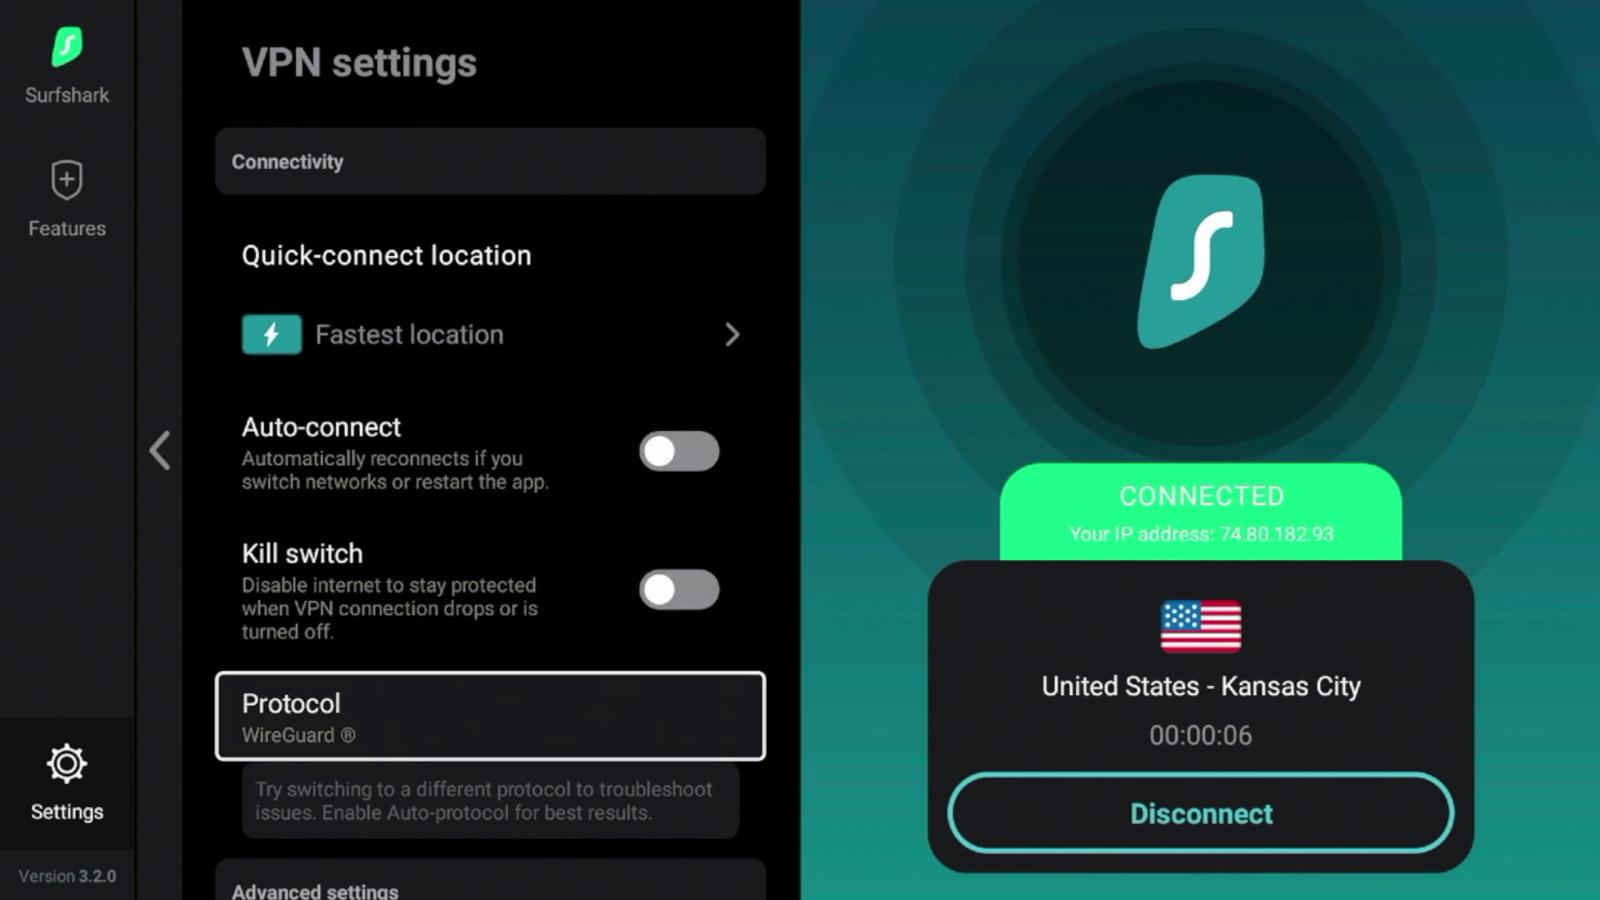
key(Up)
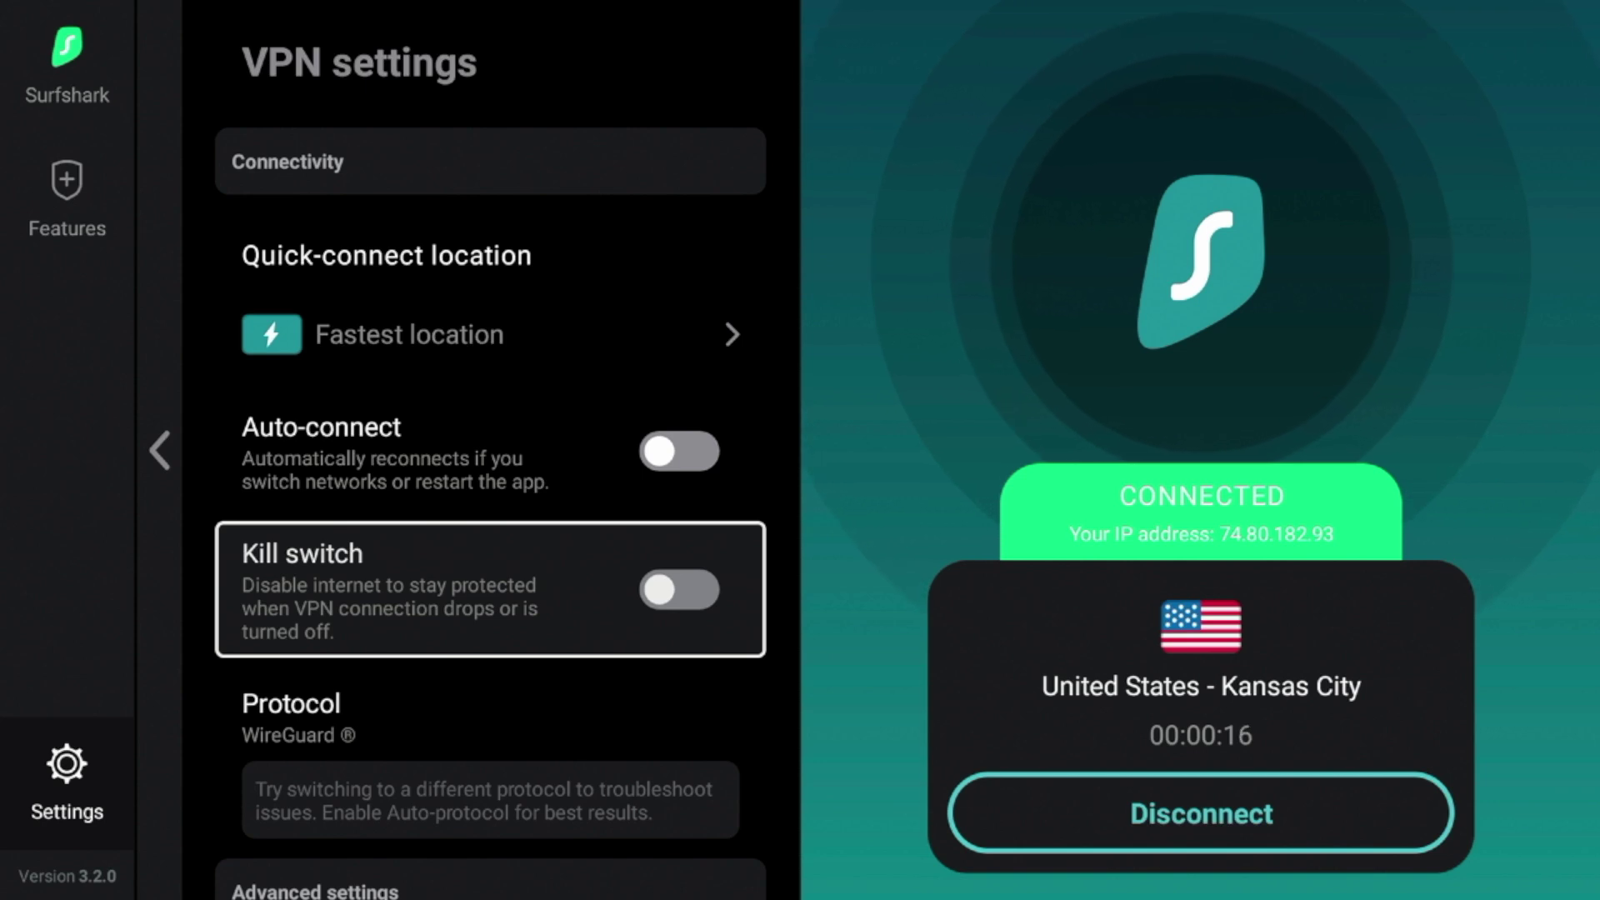
key(Left)
key(Left)
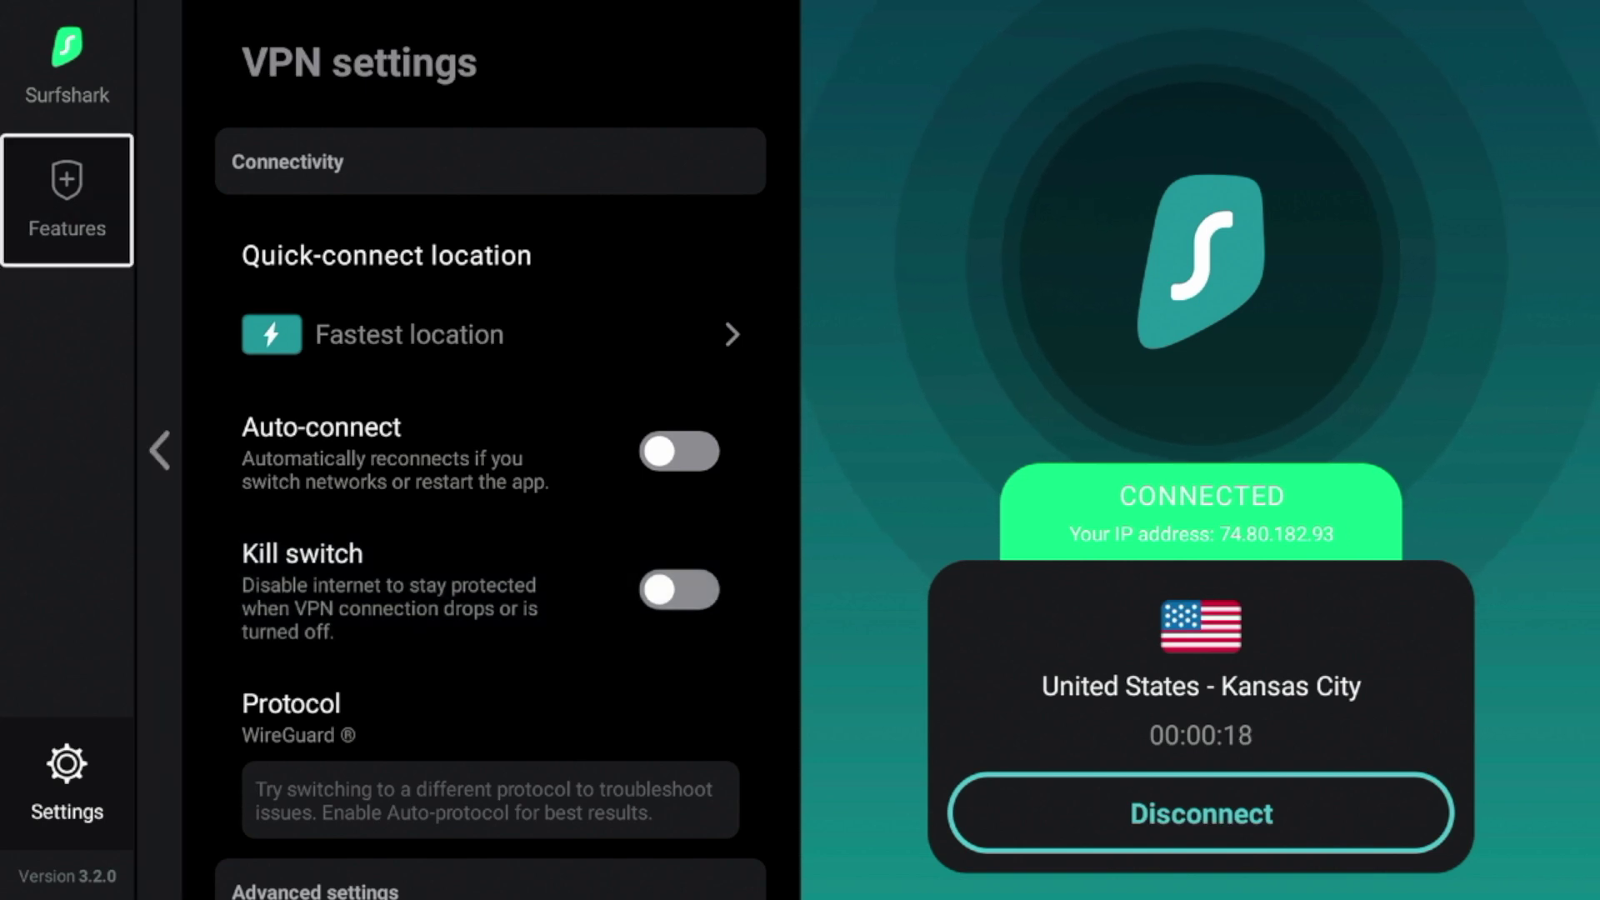
Open Surfshark's Features page, then move into the VPN settings.
key(Return)
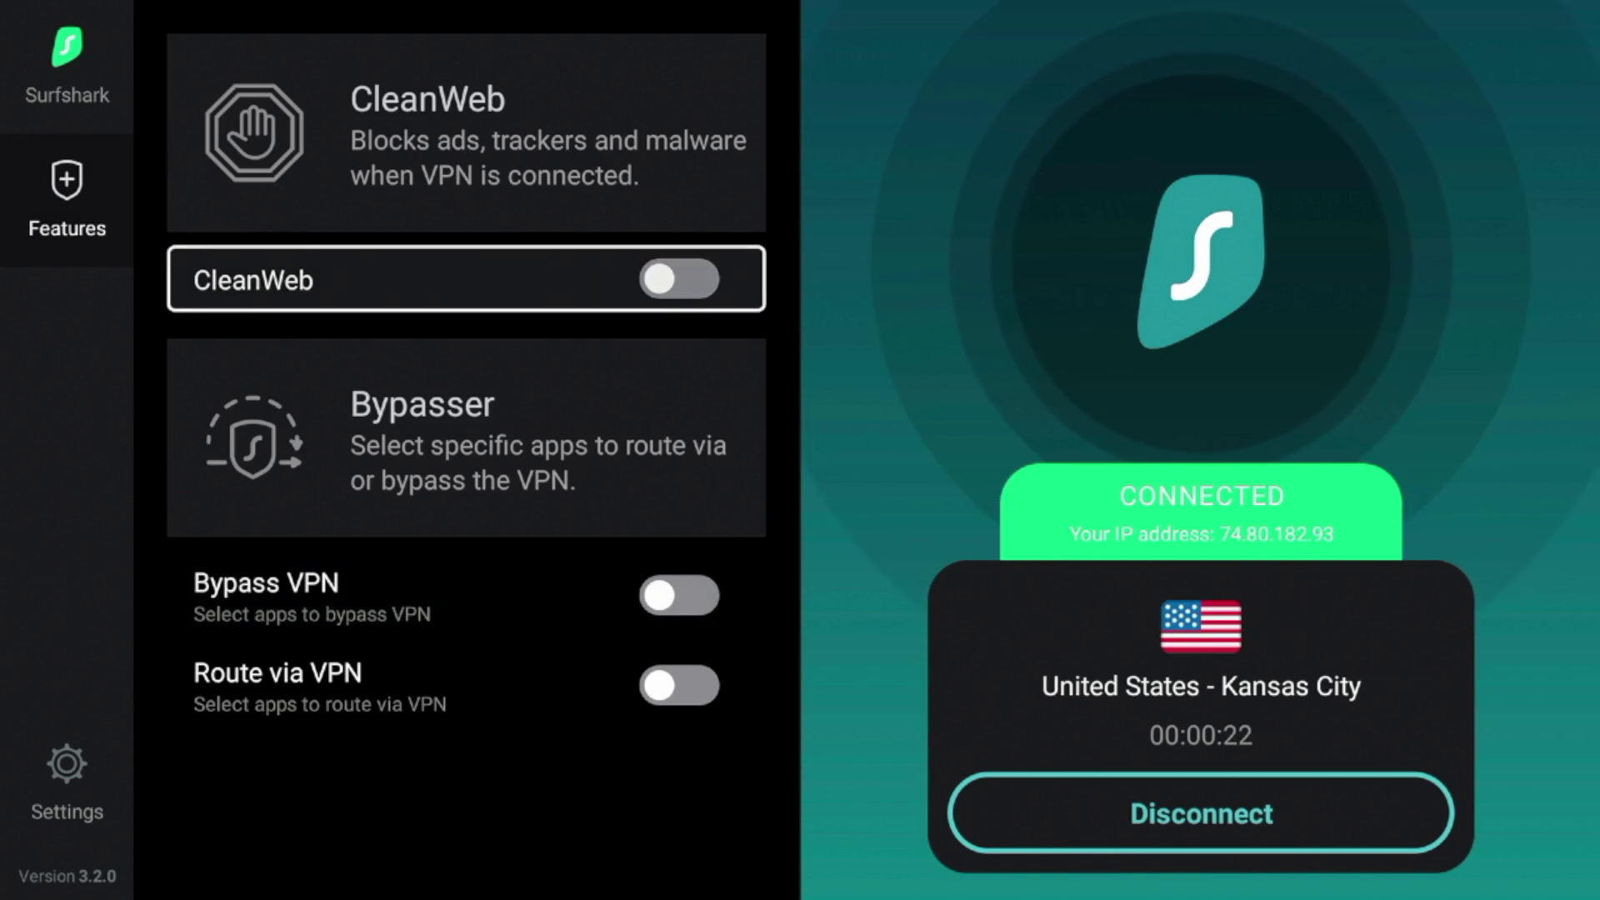
key(Left)
key(Down)
key(Return)
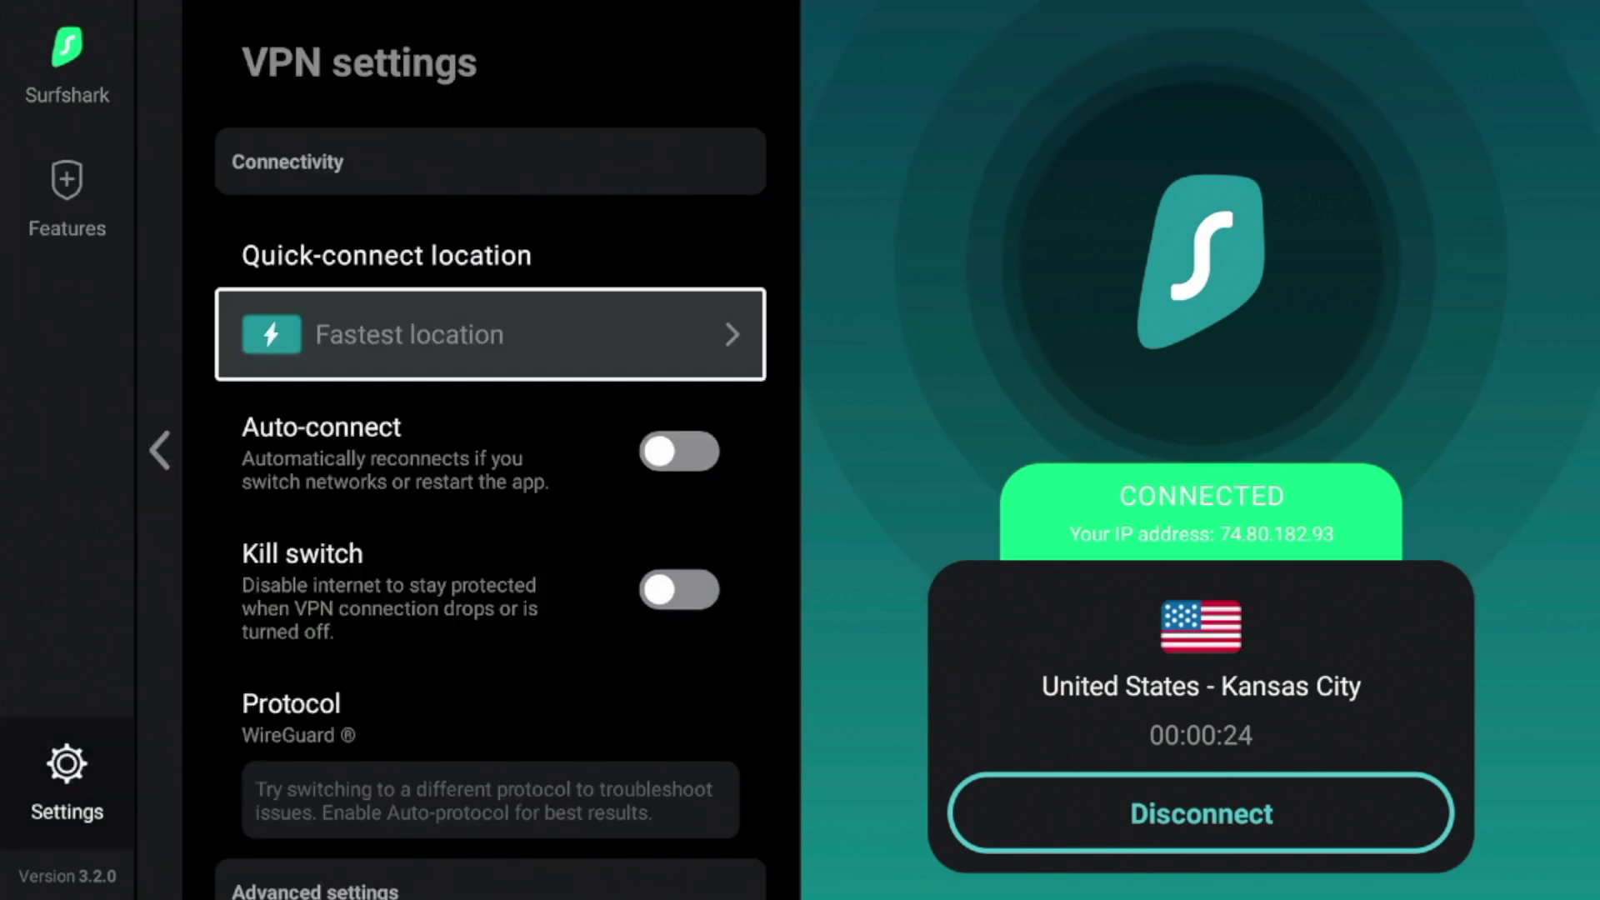
Review the Protocol choices (Automatic, IKEv2, WireGuard, OpenVPN) and close without changing anything.
key(Down)
key(Down)
key(Down)
key(Return)
key(Down)
key(Down)
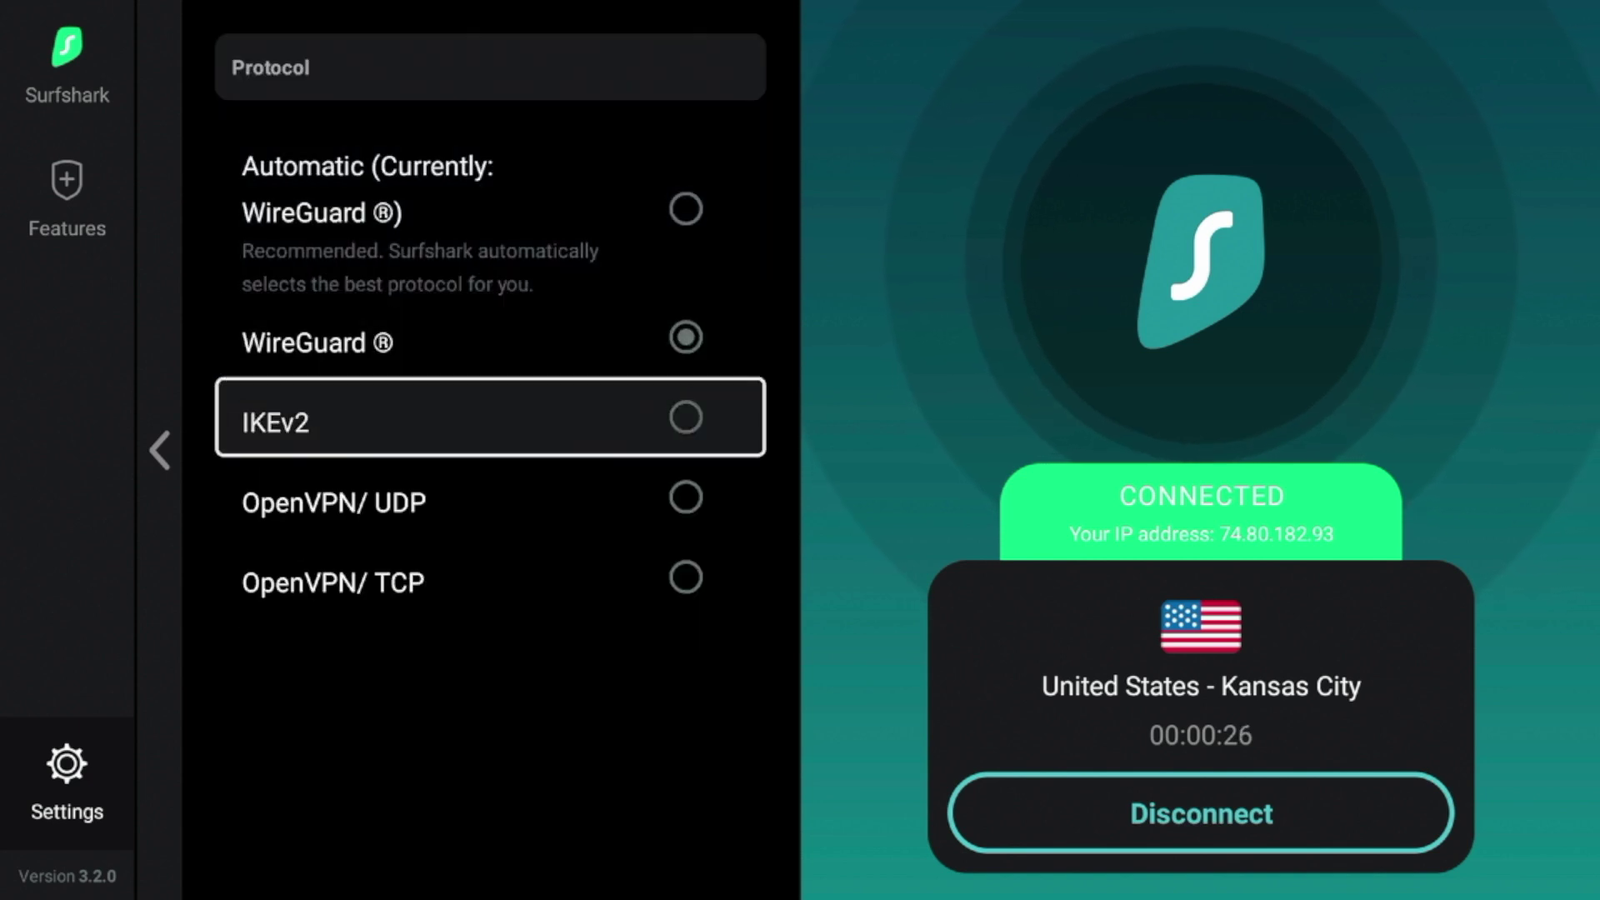
key(Up)
key(Up)
key(Down)
key(Down)
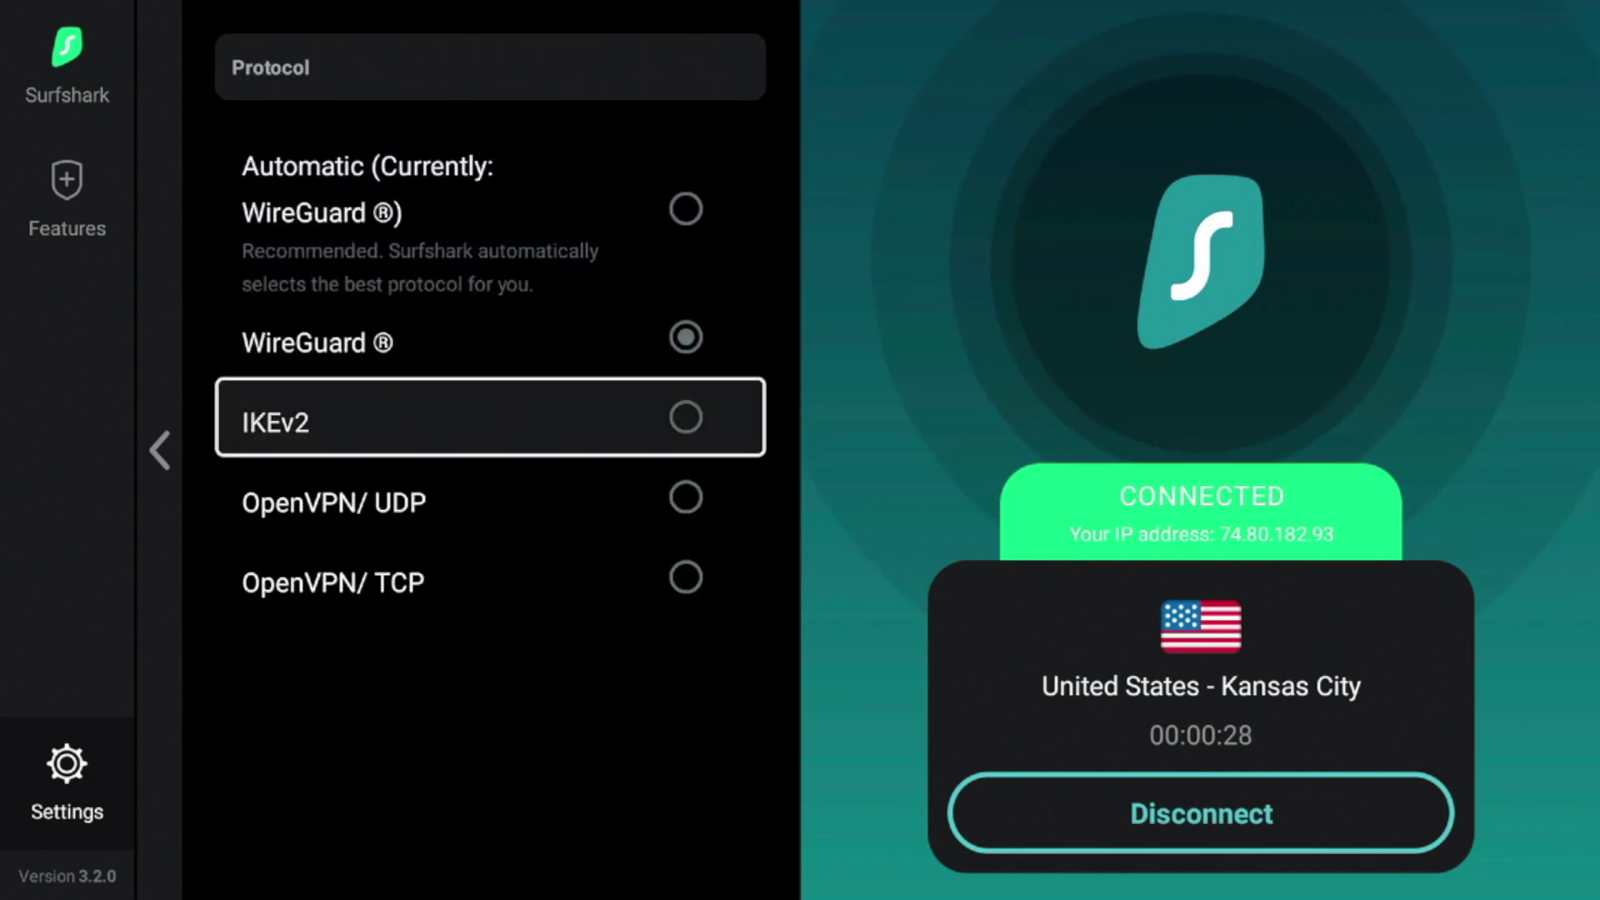
key(Down)
key(Down)
key(Up)
key(Up)
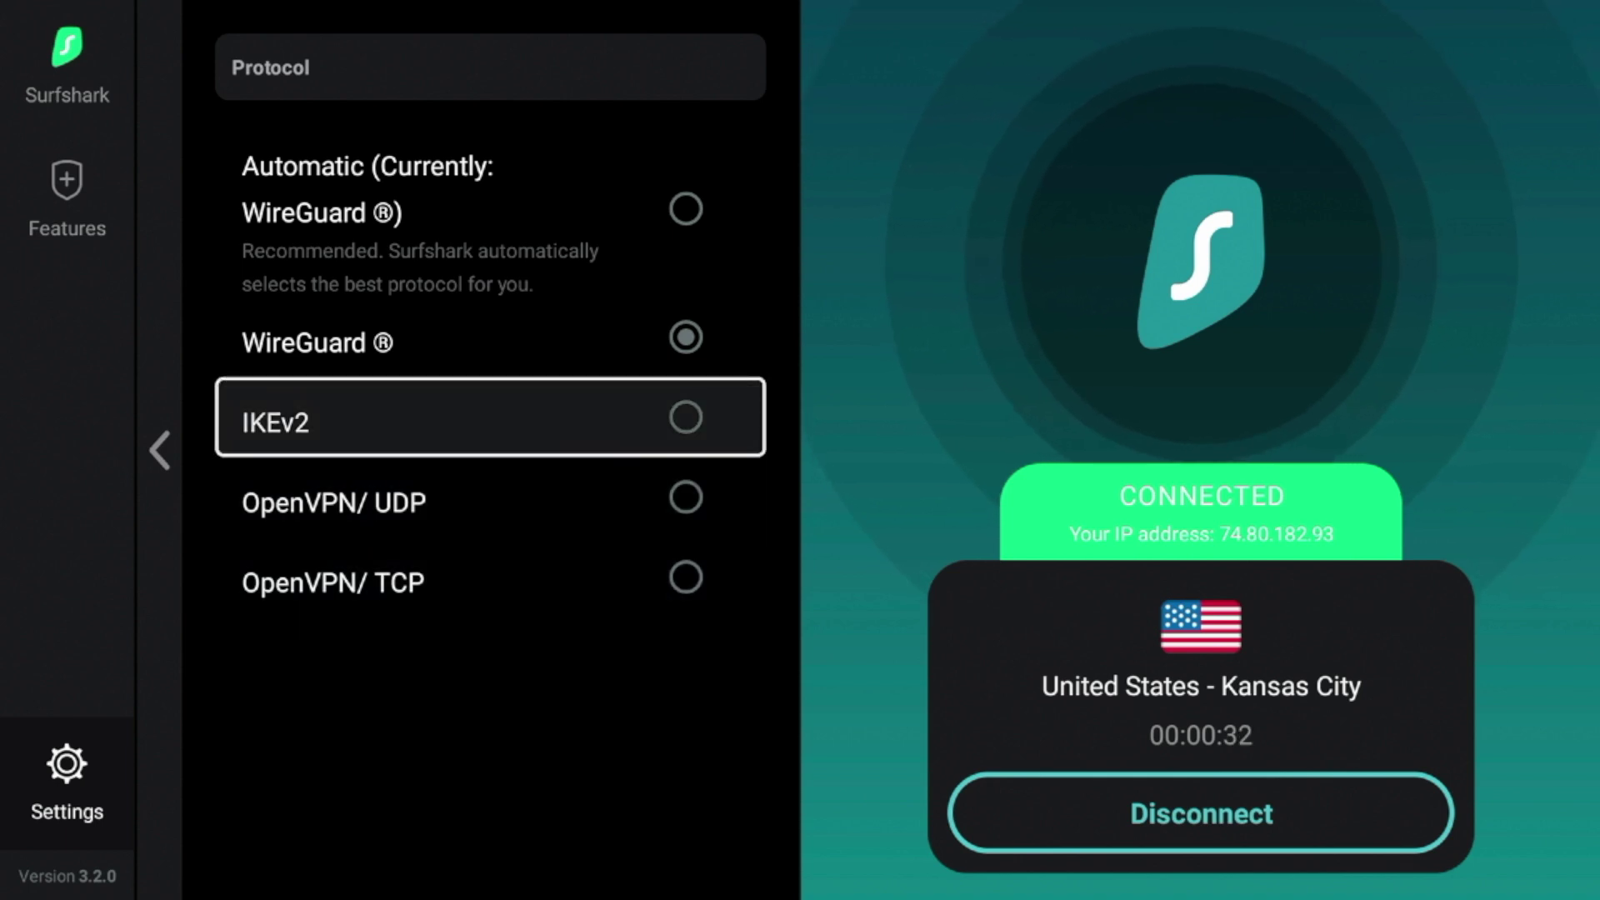
key(Escape)
Glance at the advanced settings, then back out of the settings list.
key(Down)
key(Down)
key(Down)
key(Down)
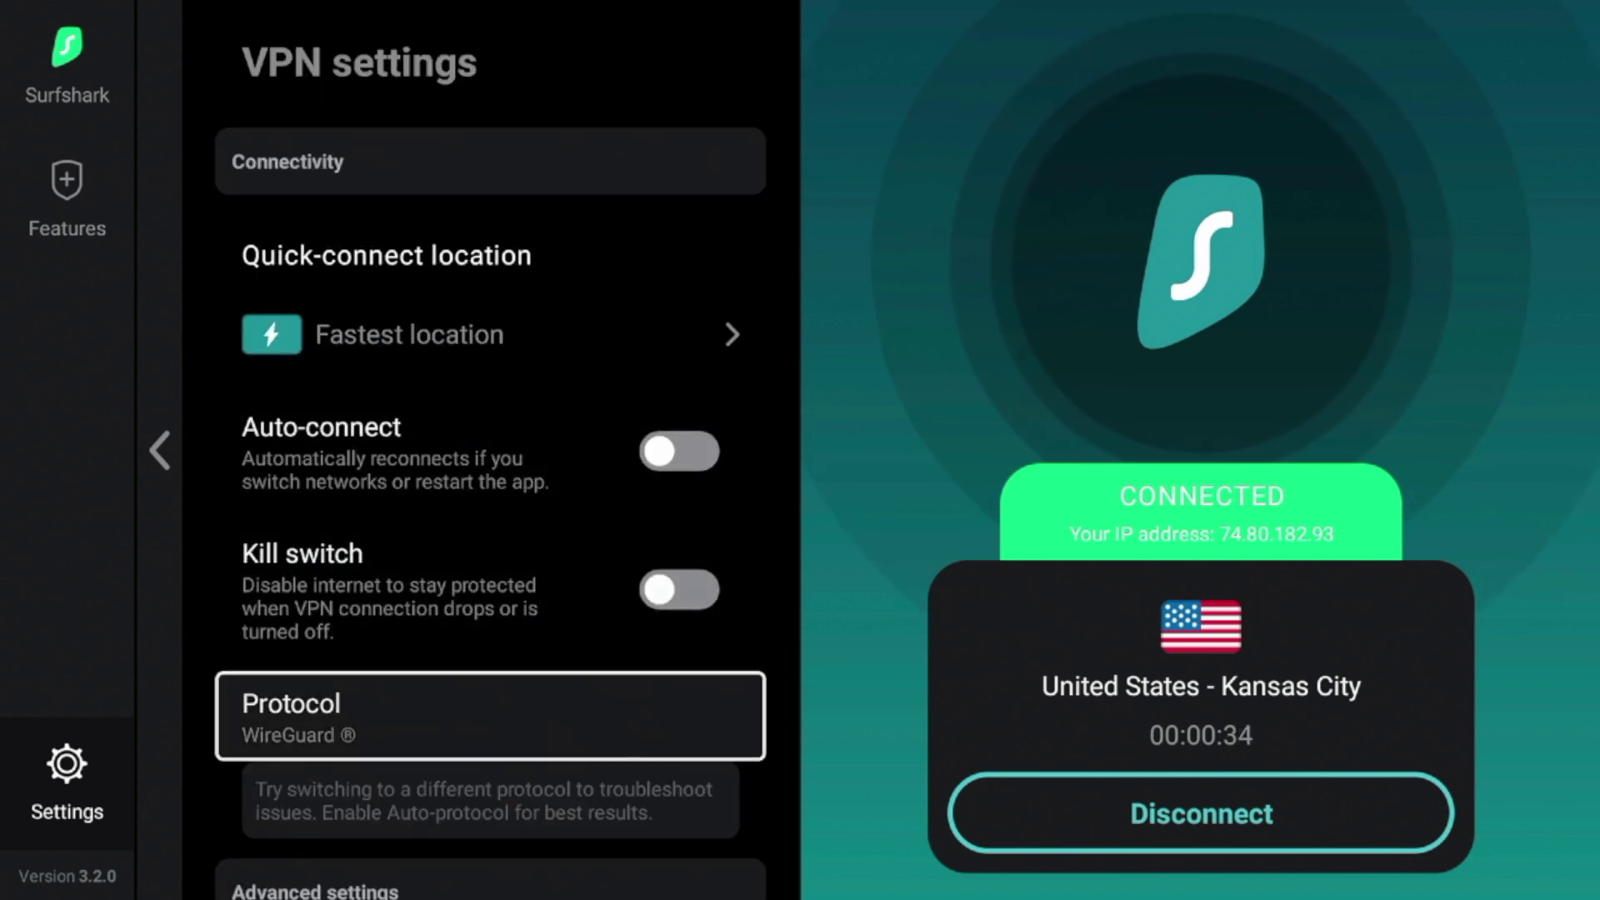
key(Up)
key(Up)
key(Up)
key(Up)
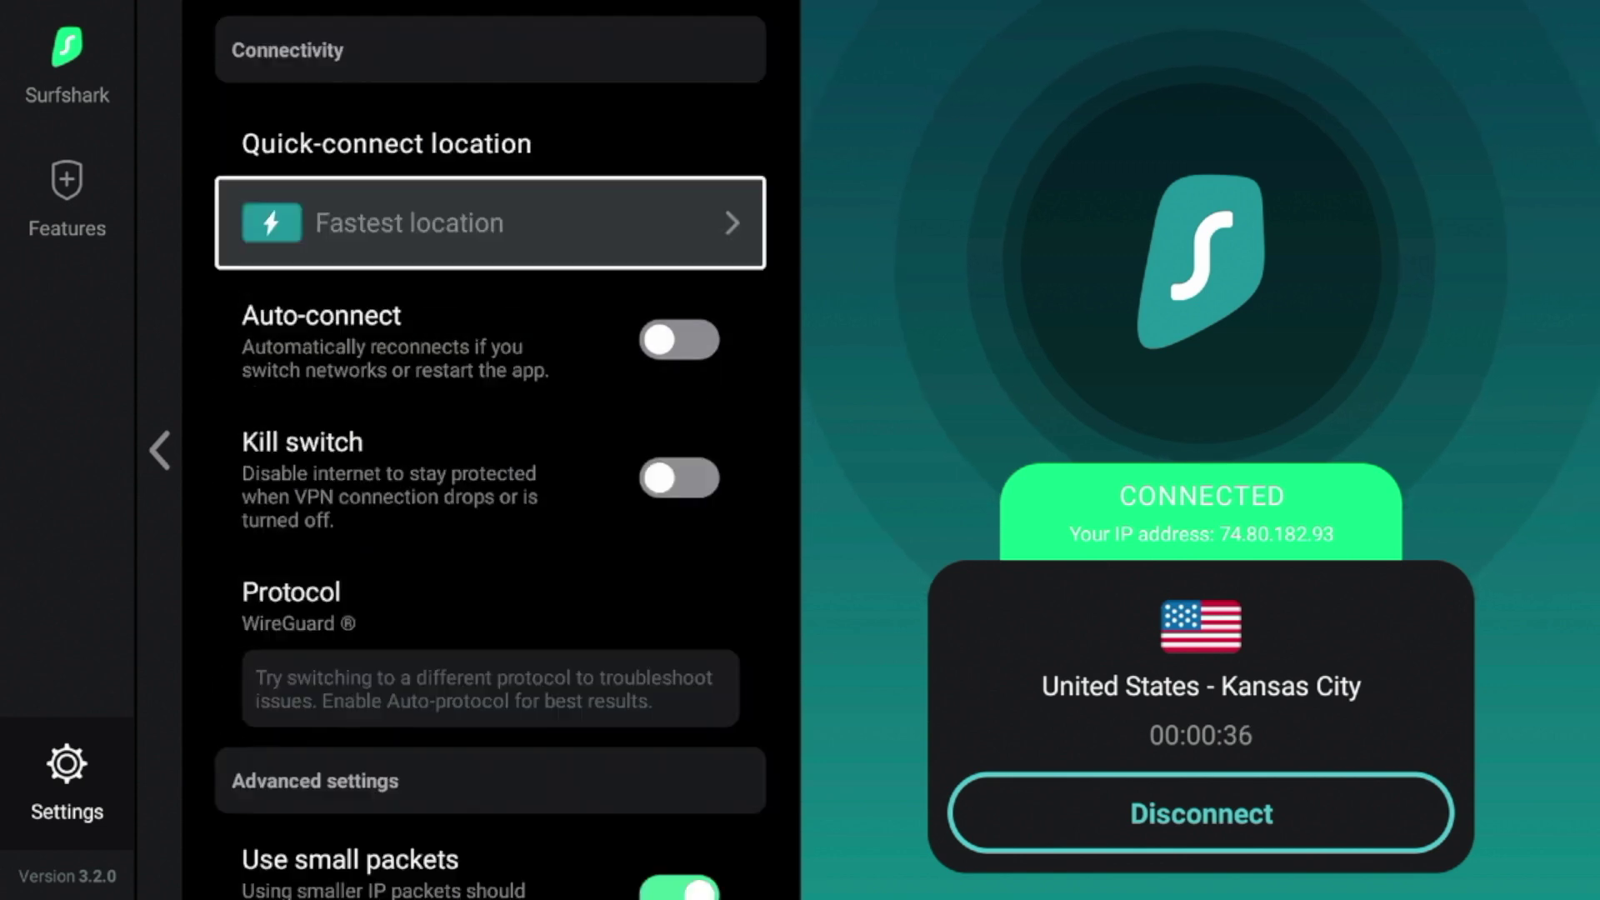
key(Left)
key(Left)
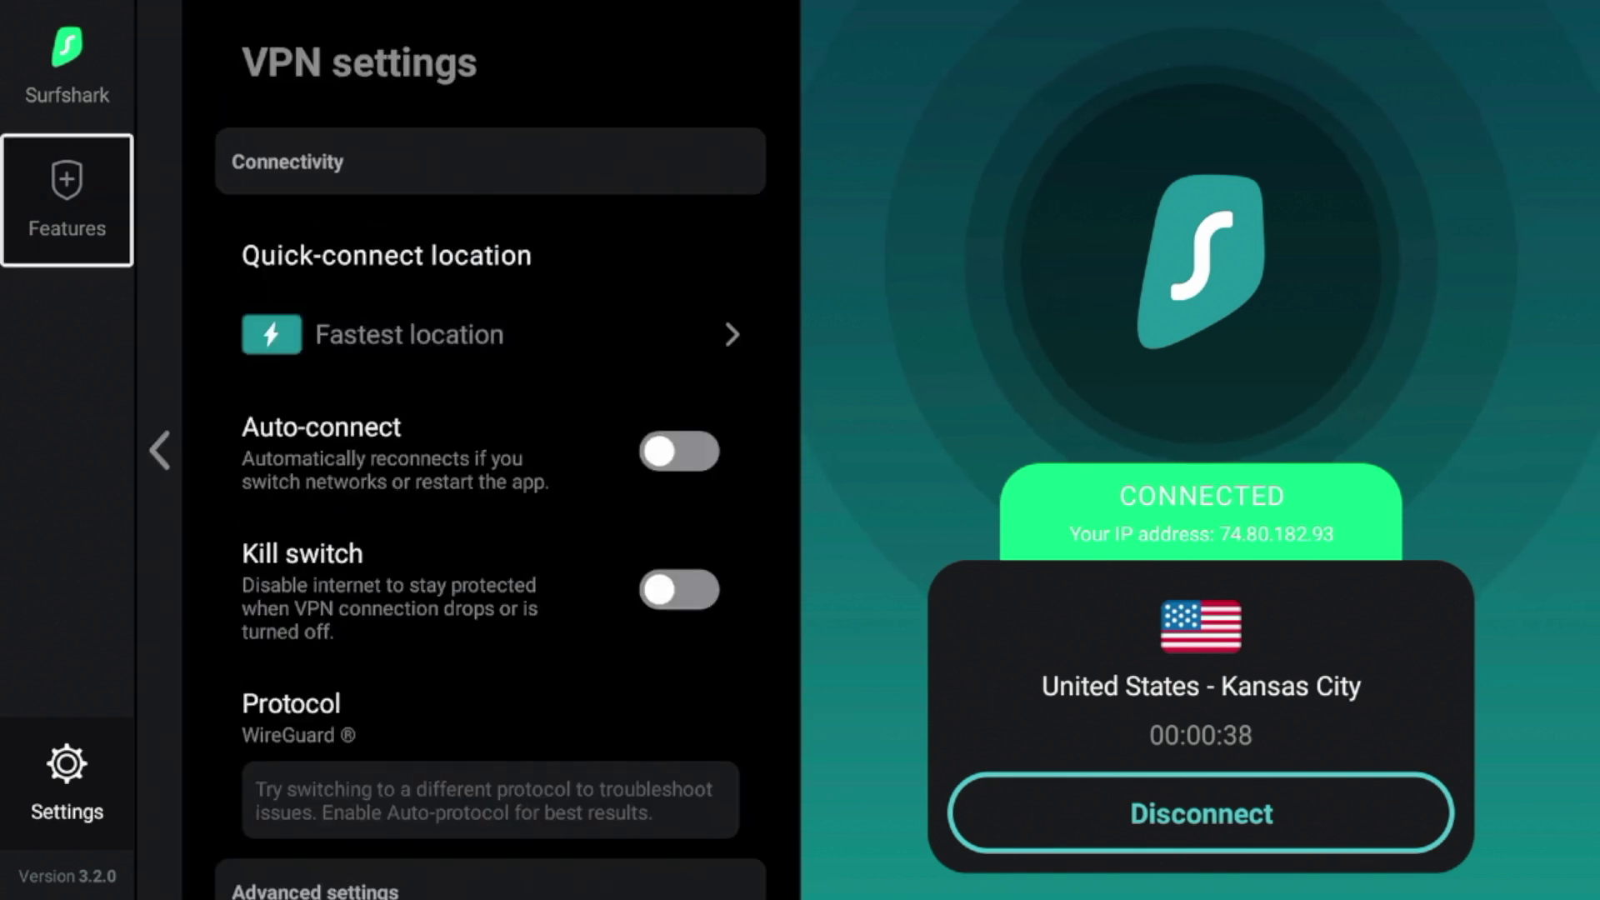
key(Down)
key(Up)
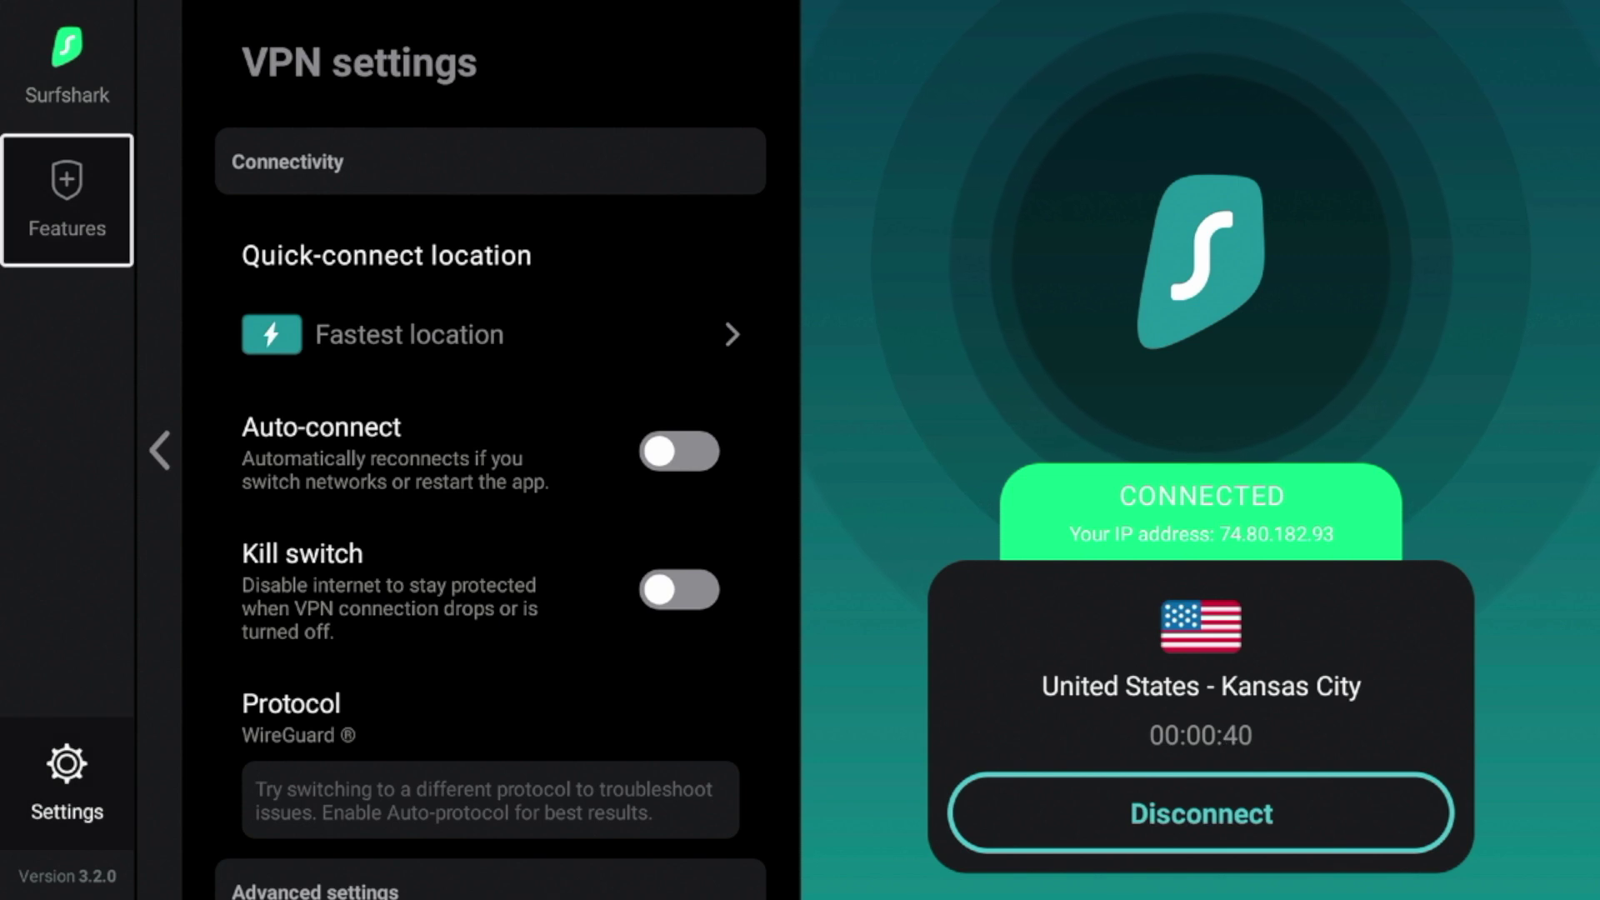
Revisit Features to review Bypasser routing and CleanWeb, then return to the Fire TV home screen.
key(Return)
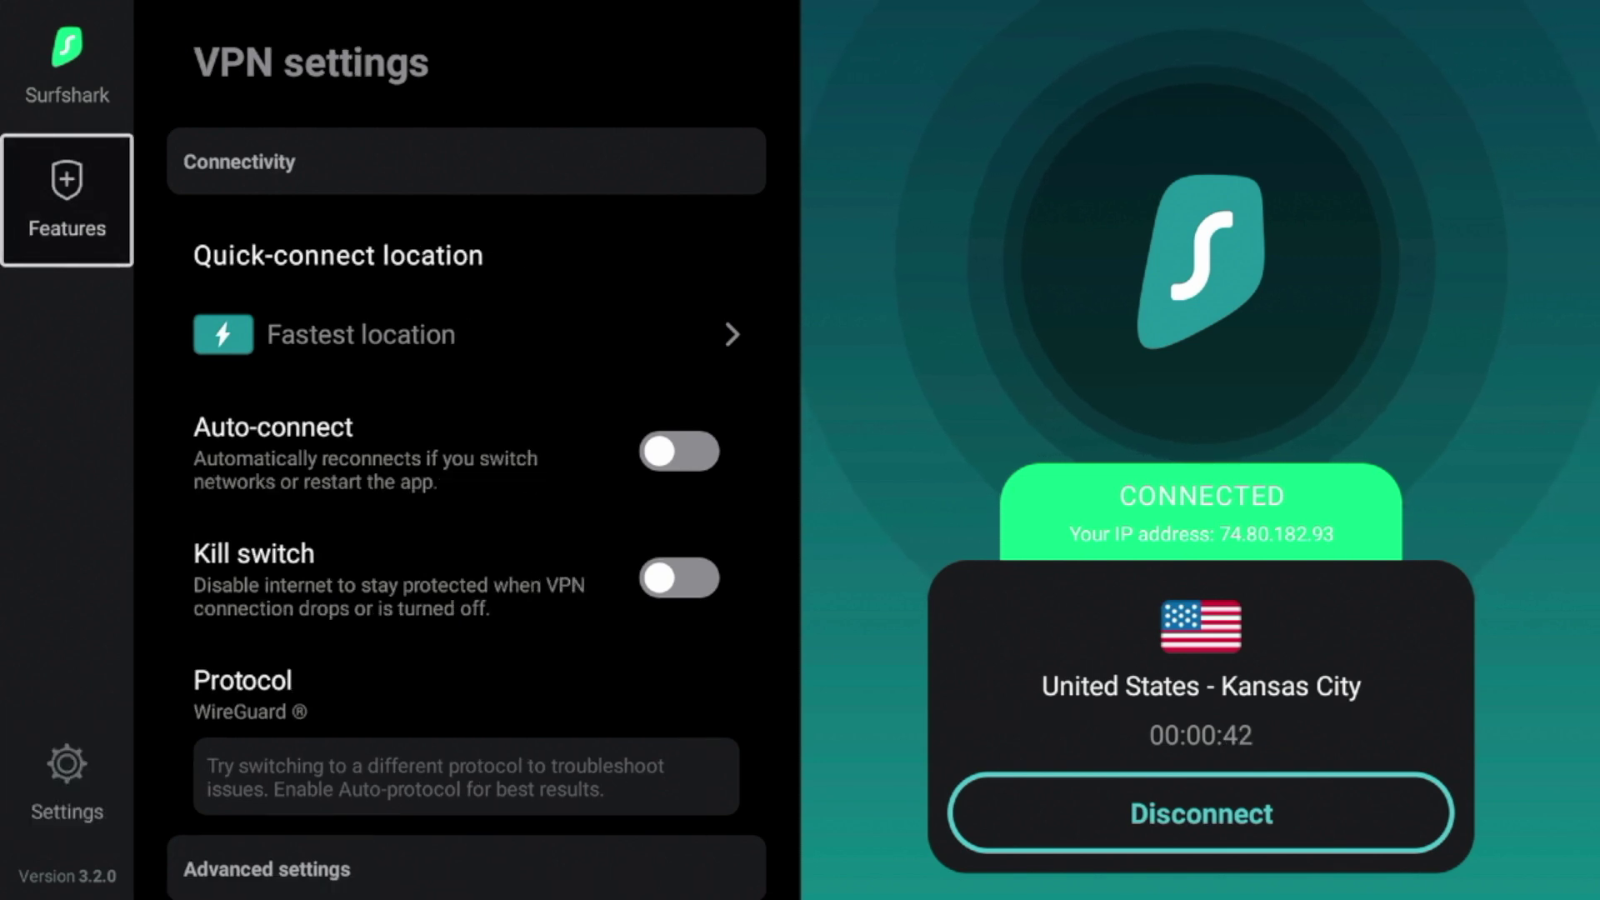
key(Down)
key(Down)
key(Left)
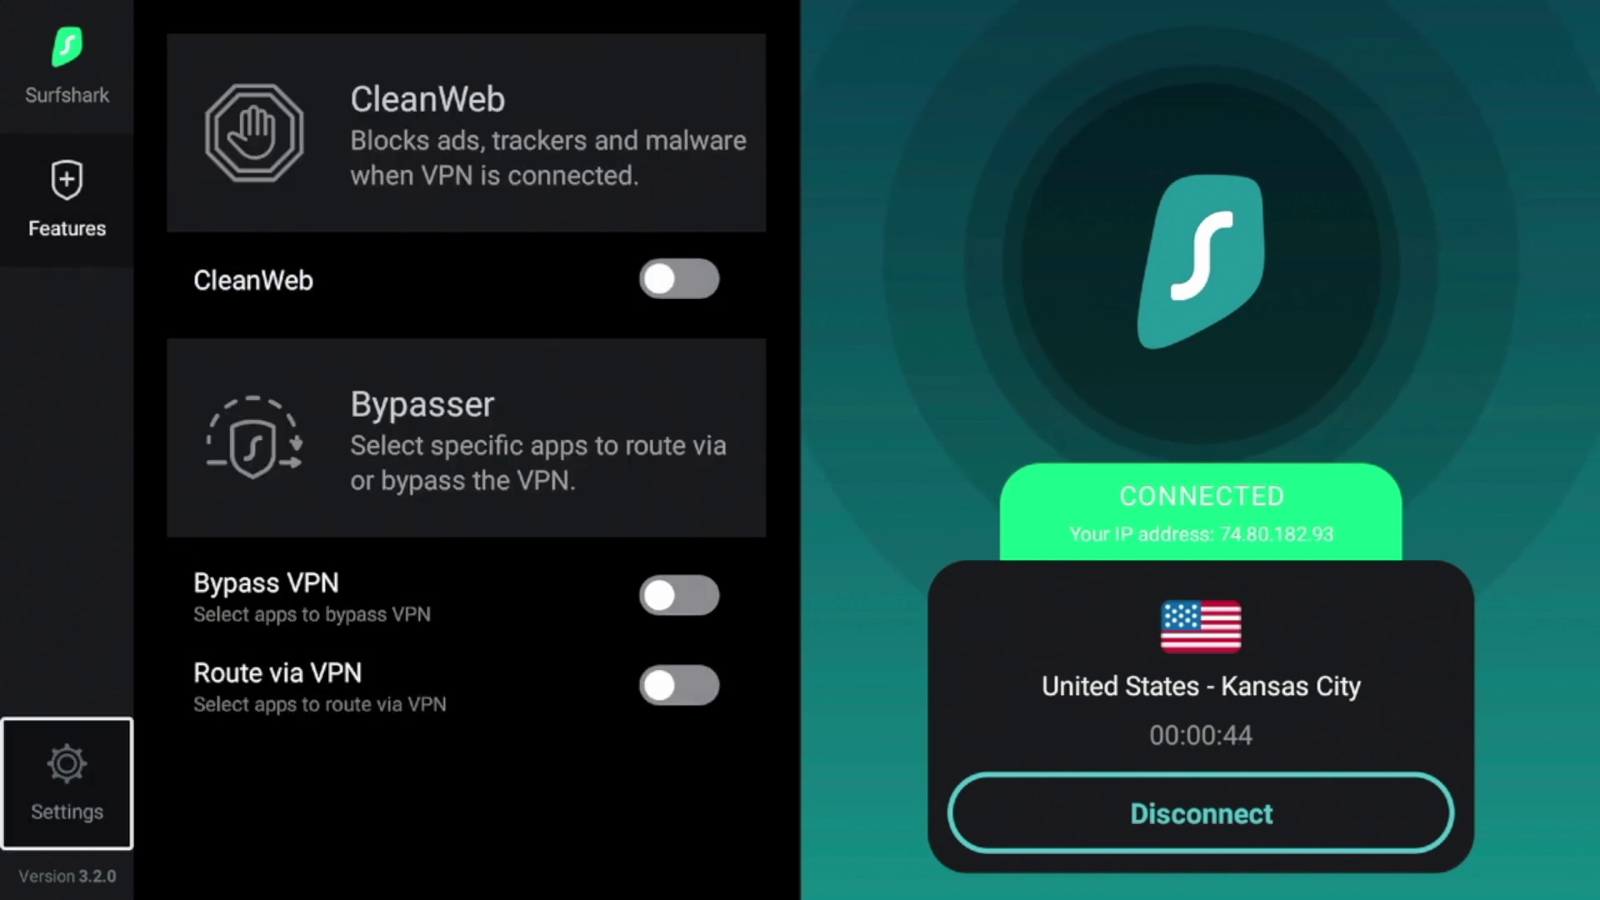
key(Up)
key(Up)
key(Down)
key(Right)
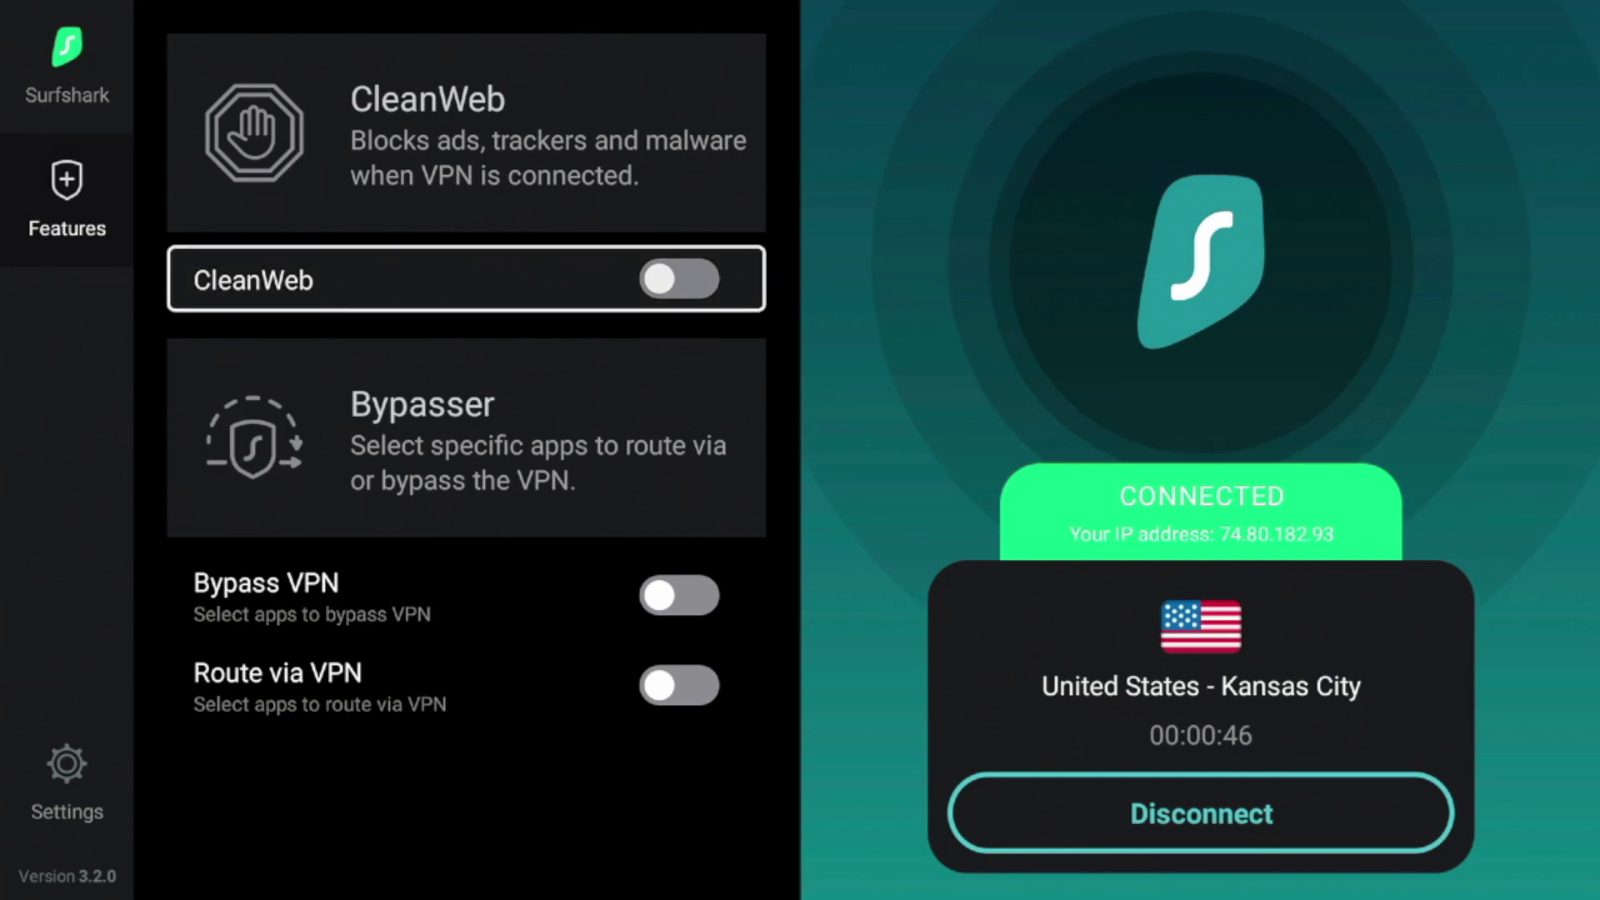
key(Home)
key(Left)
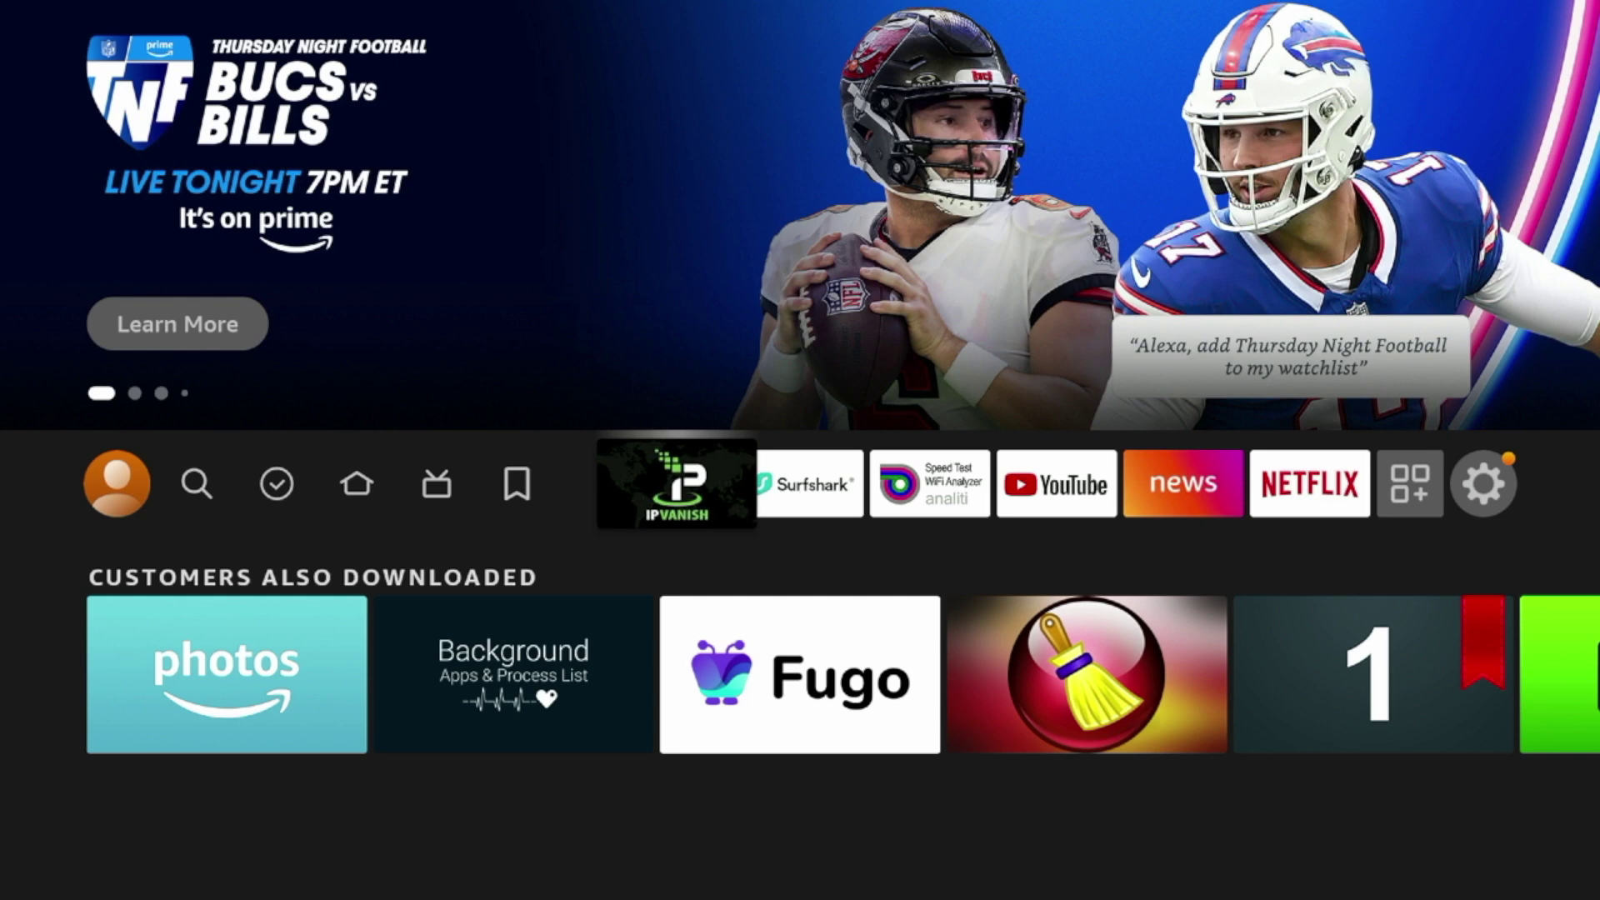
key(Right)
key(Left)
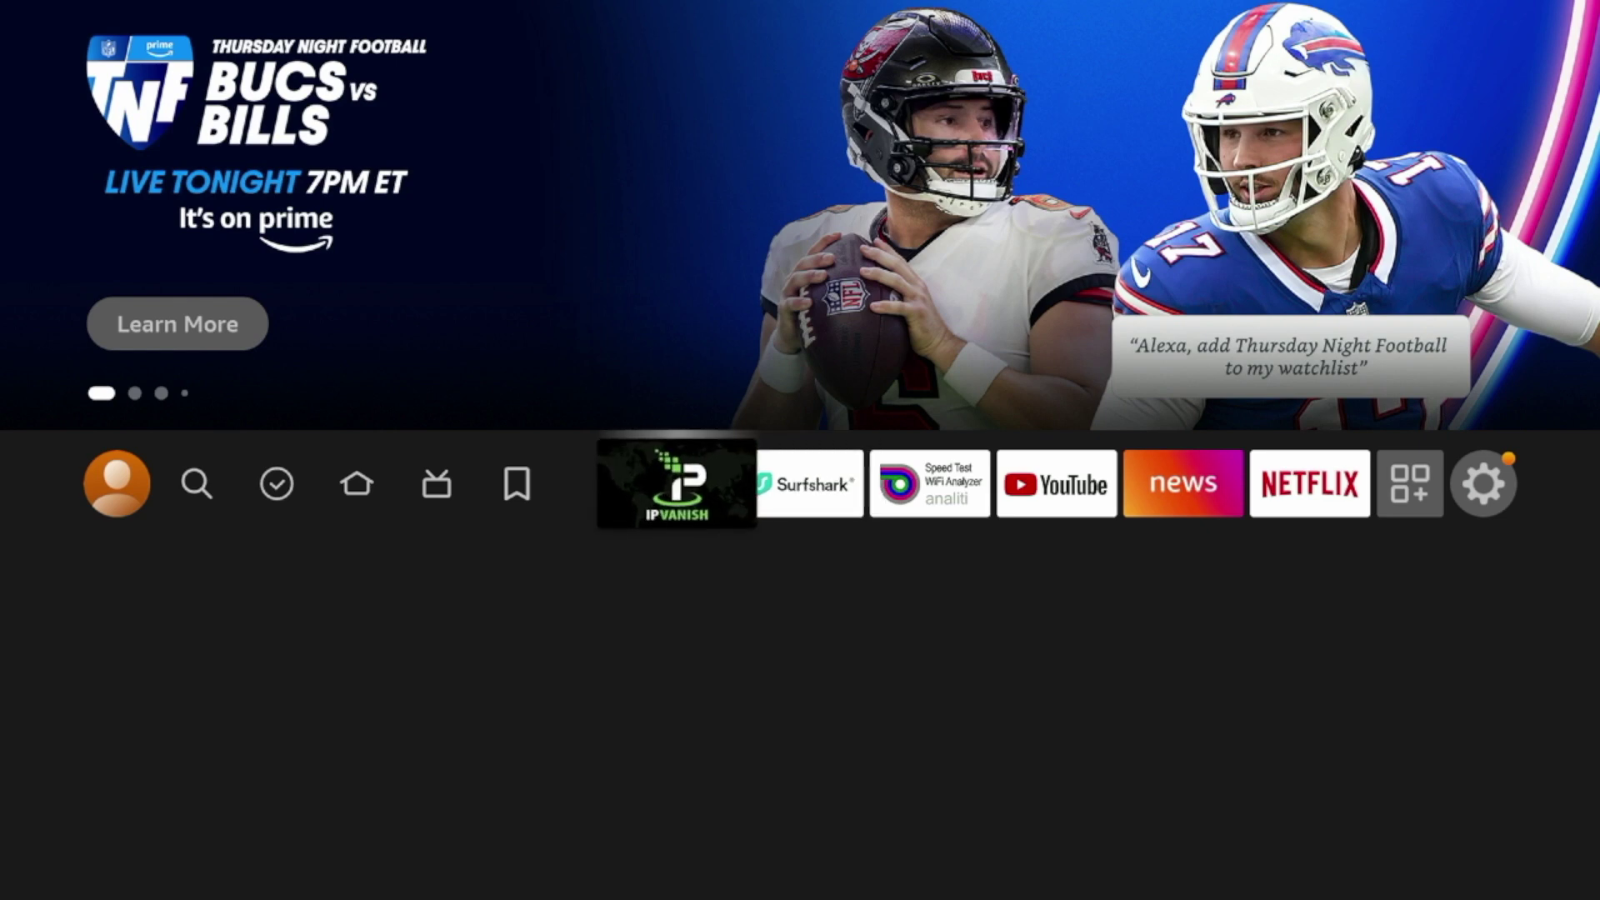